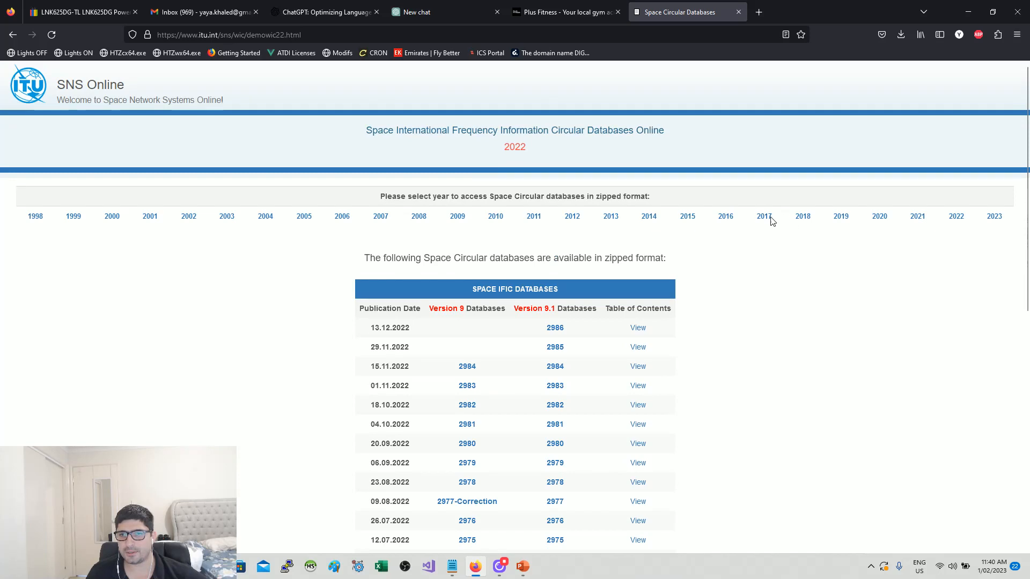
Open the 2017 list of space circular databases and search it for 2850, checking the IFIC number against the PowerPoint presentation
{"action": "left_click", "coordinate": [765, 217]}
{"action": "key", "text": "ctrl+f"}
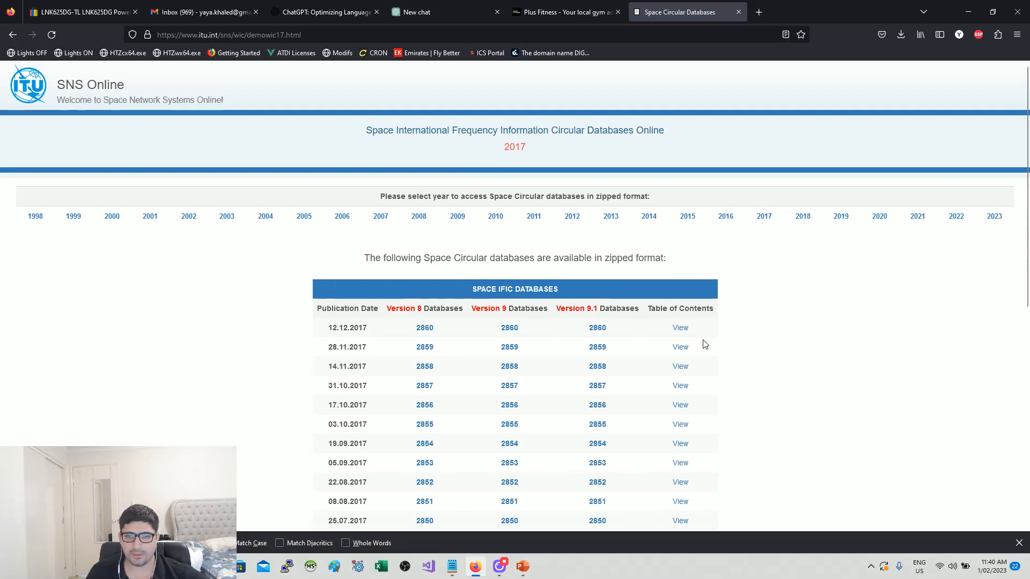
{"action": "type", "text": "2"}
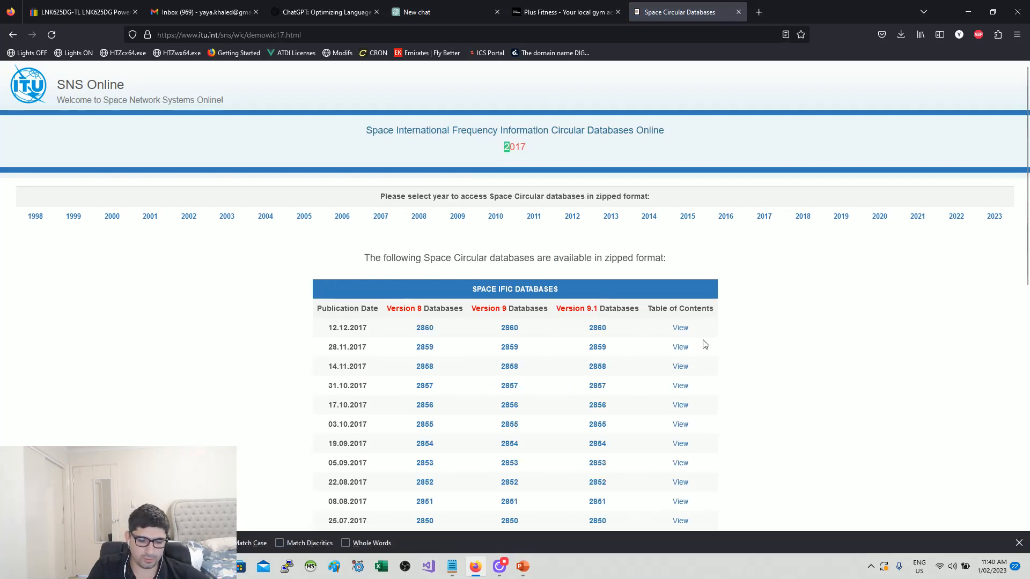
{"action": "type", "text": "850"}
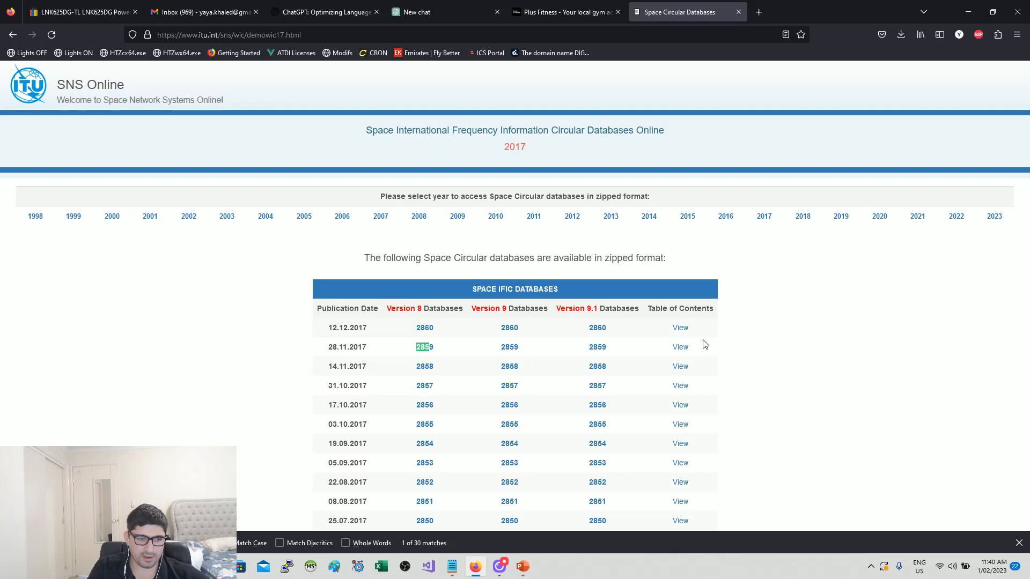
{"action": "key", "text": "alt+Tab"}
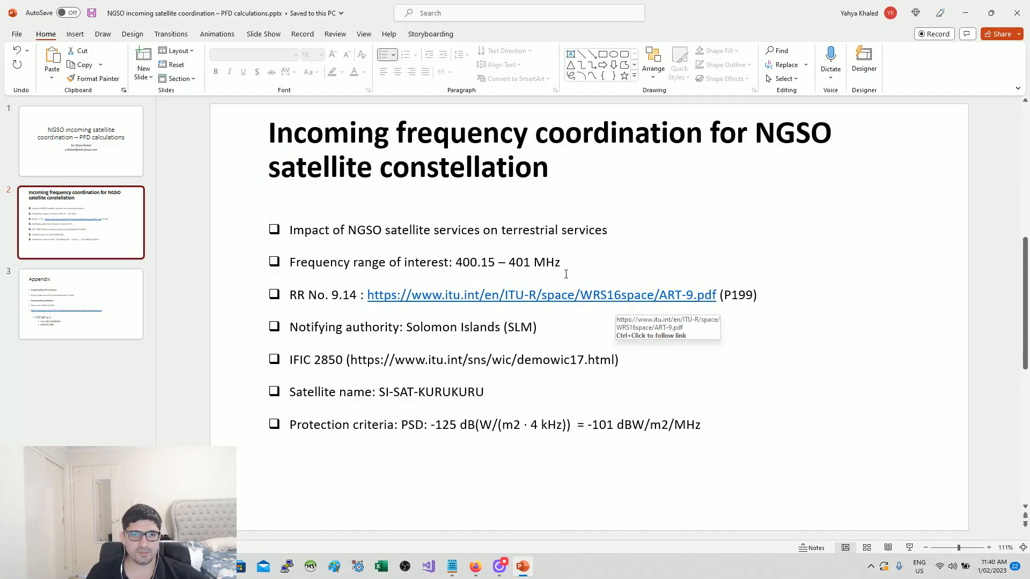
{"action": "key", "text": "alt+Tab"}
Try downloading the Version 9.1 database of IFIC 2850 published on 25.07.2017
{"action": "scroll", "coordinate": [397, 397], "scroll_direction": "down", "scroll_amount": 2}
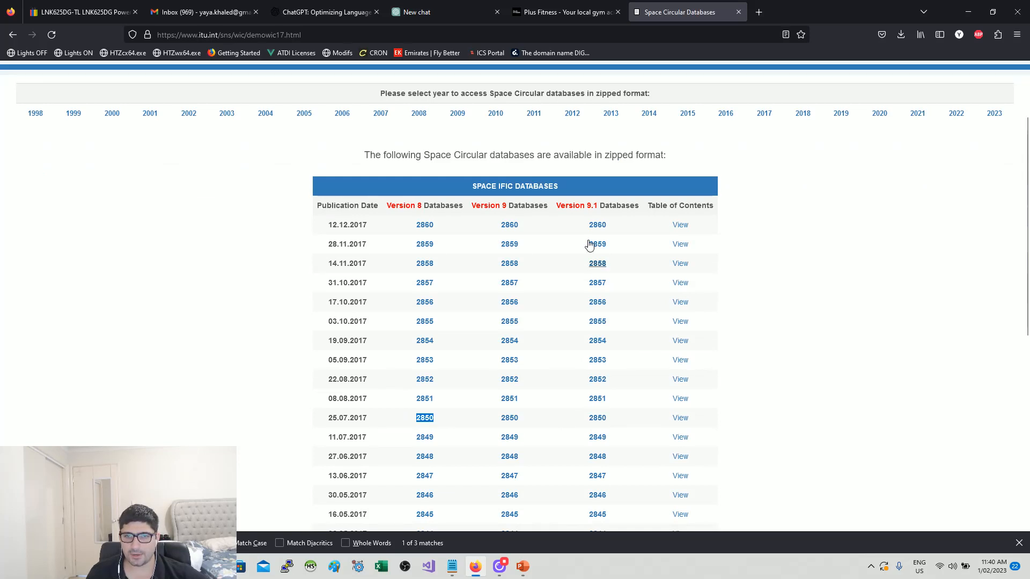
{"action": "left_click", "coordinate": [597, 418]}
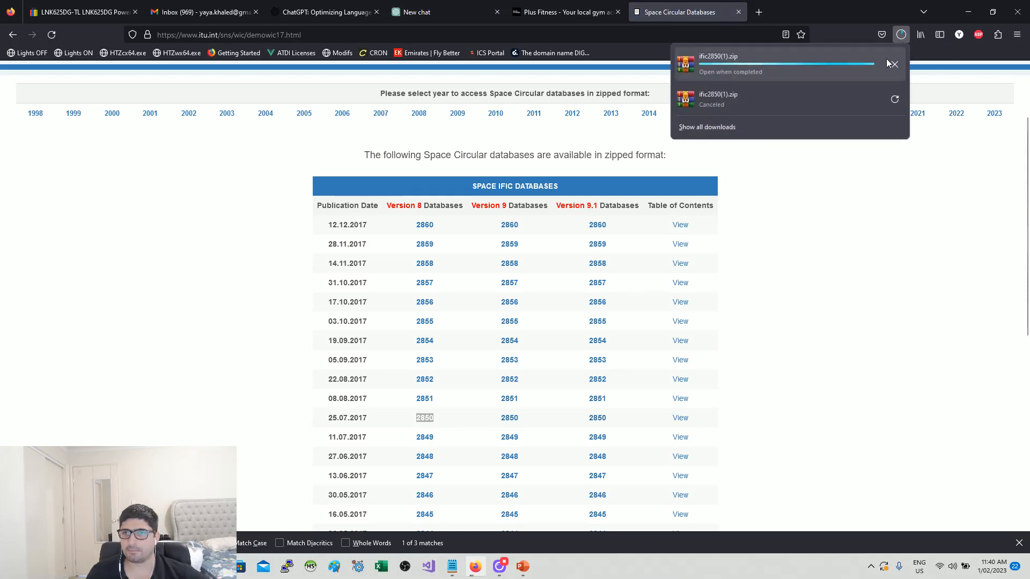
{"action": "left_click", "coordinate": [895, 65]}
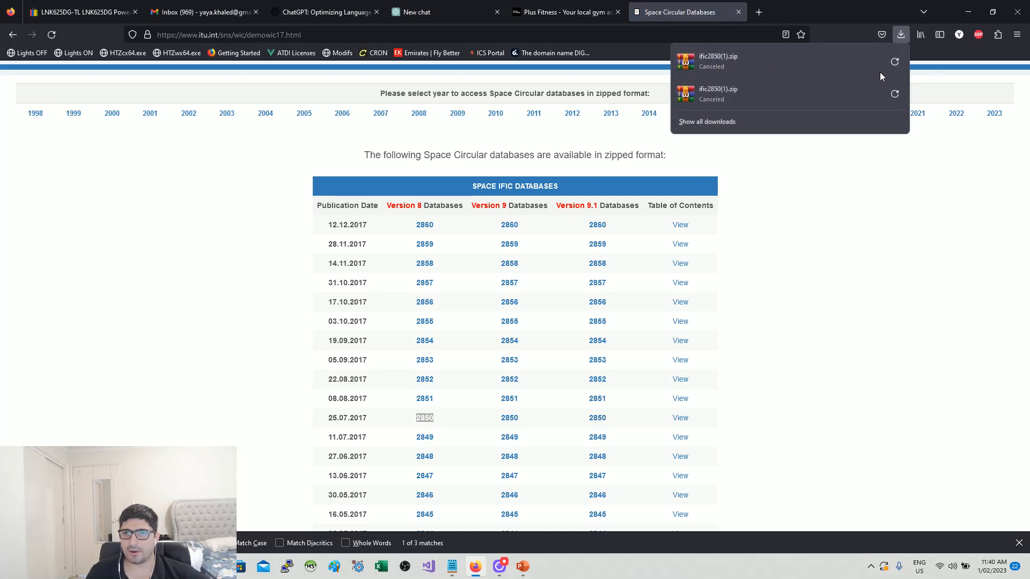
Switch to File Explorer and open the NGSO coordination folder inside ownCloud, ATDI PTY, 1- Customer demo
{"action": "key", "text": "alt+Tab"}
{"action": "left_click", "coordinate": [320, 339]}
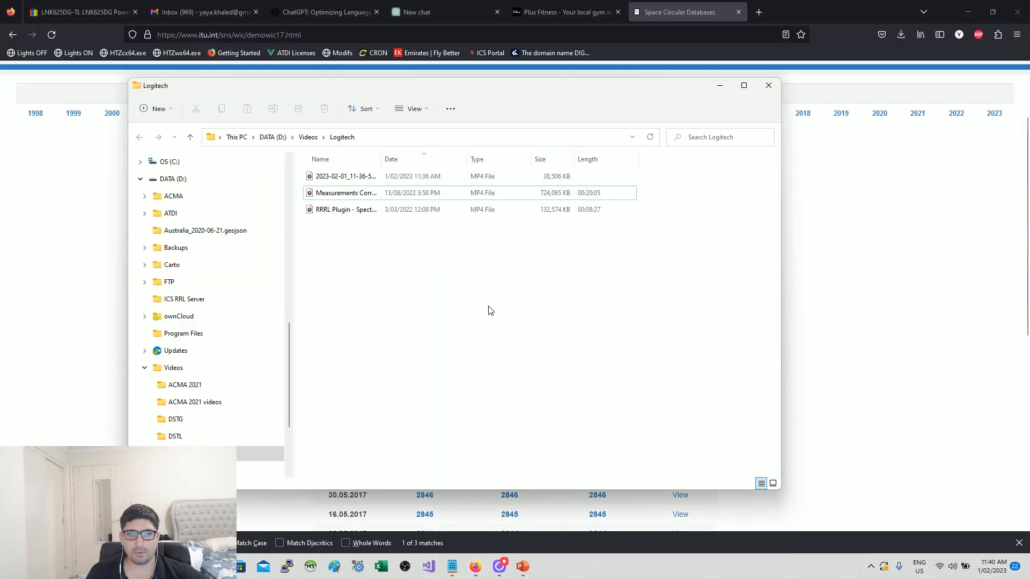
{"action": "scroll", "coordinate": [204, 268], "scroll_direction": "up", "scroll_amount": 5}
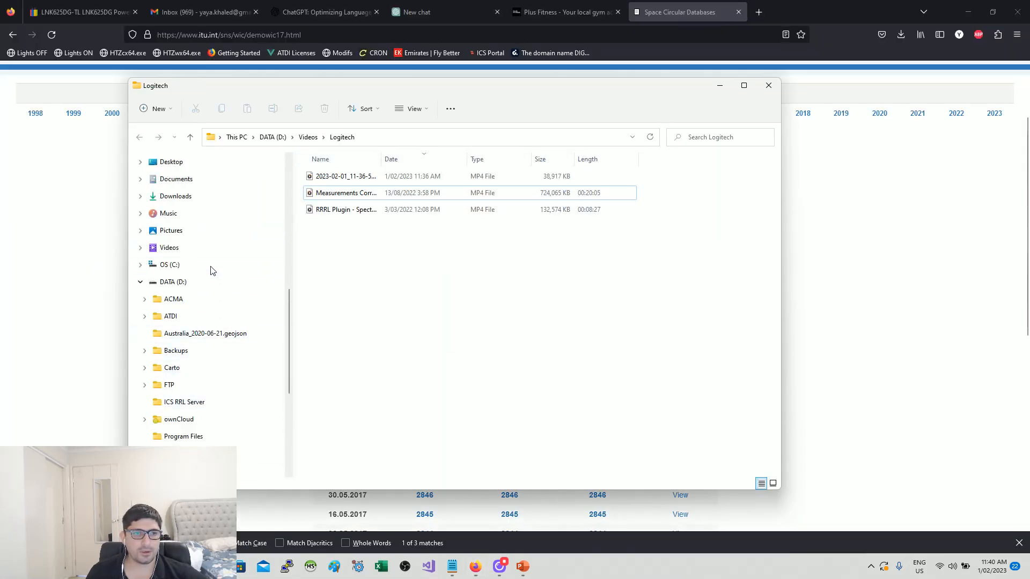
{"action": "scroll", "coordinate": [209, 263], "scroll_direction": "up", "scroll_amount": 7}
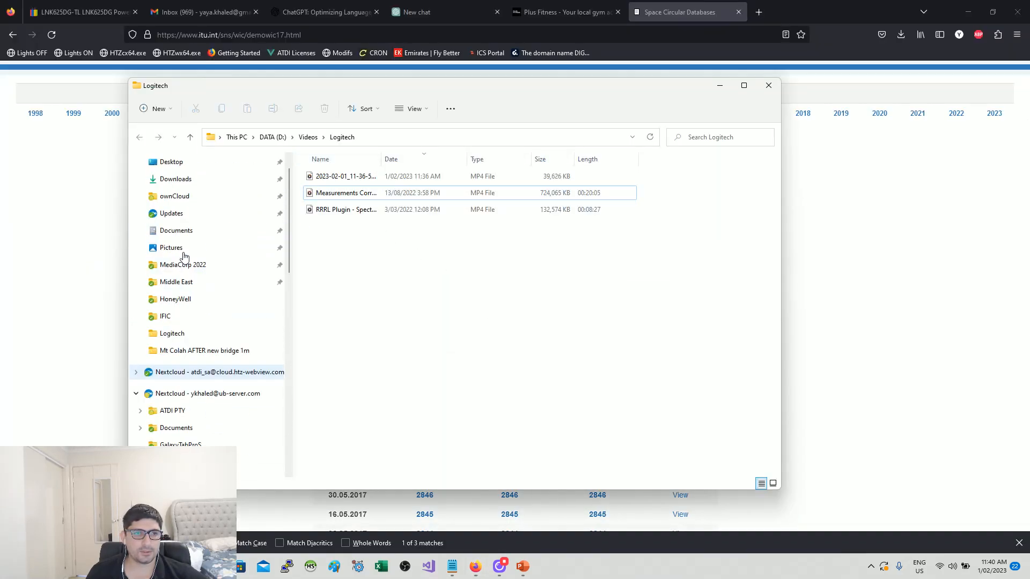
{"action": "scroll", "coordinate": [191, 322], "scroll_direction": "up", "scroll_amount": 1}
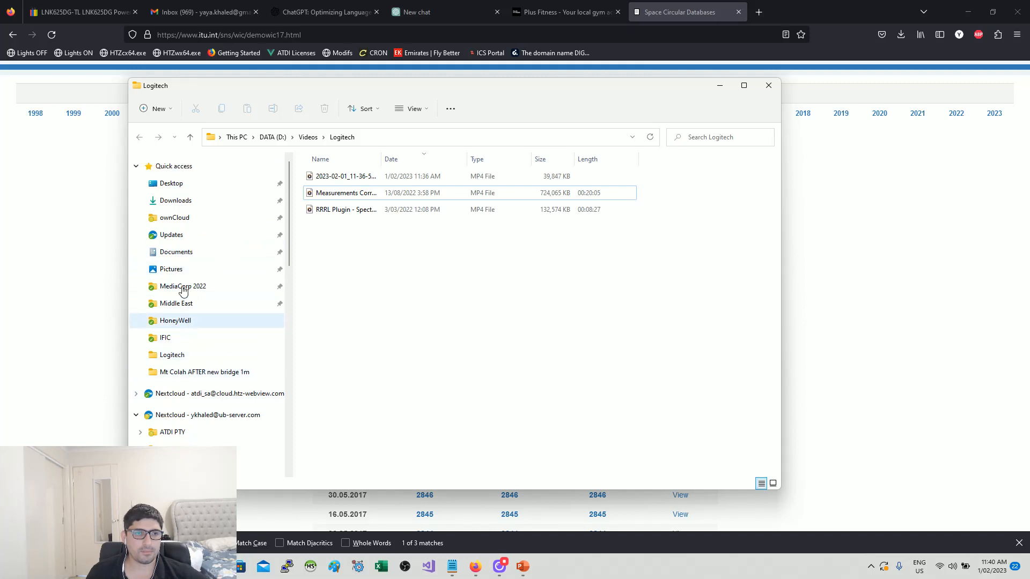
{"action": "left_click", "coordinate": [174, 221]}
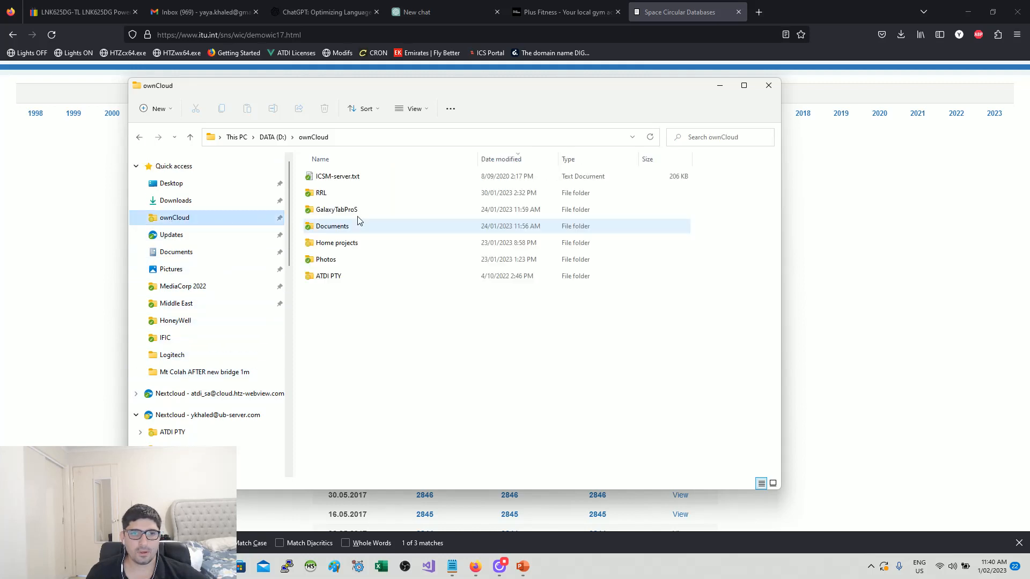
{"action": "double_click", "coordinate": [317, 276]}
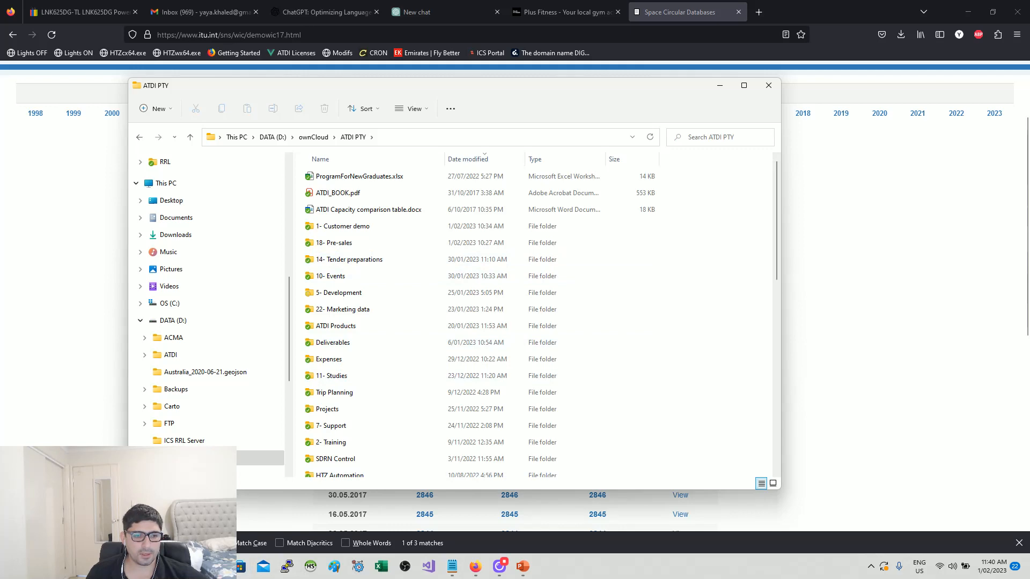
{"action": "left_click", "coordinate": [216, 567]}
{"action": "left_click", "coordinate": [216, 567]}
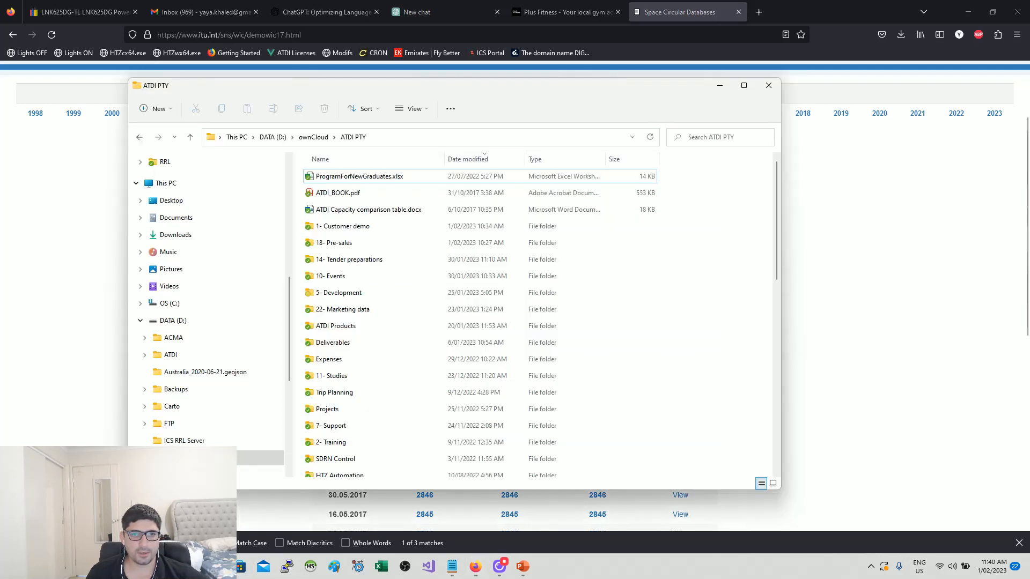
{"action": "double_click", "coordinate": [361, 230]}
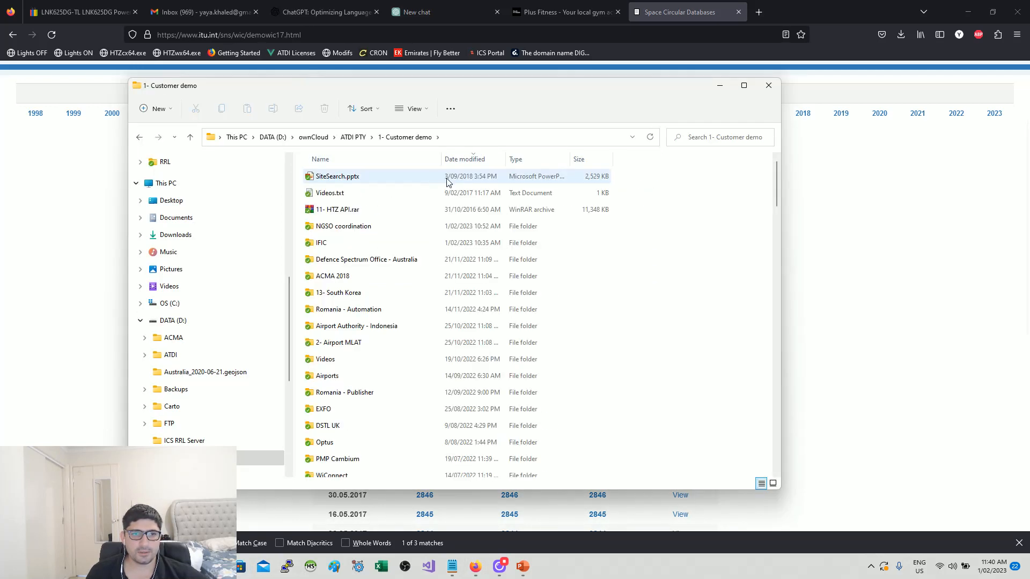
{"action": "left_click", "coordinate": [368, 229]}
{"action": "double_click", "coordinate": [368, 229]}
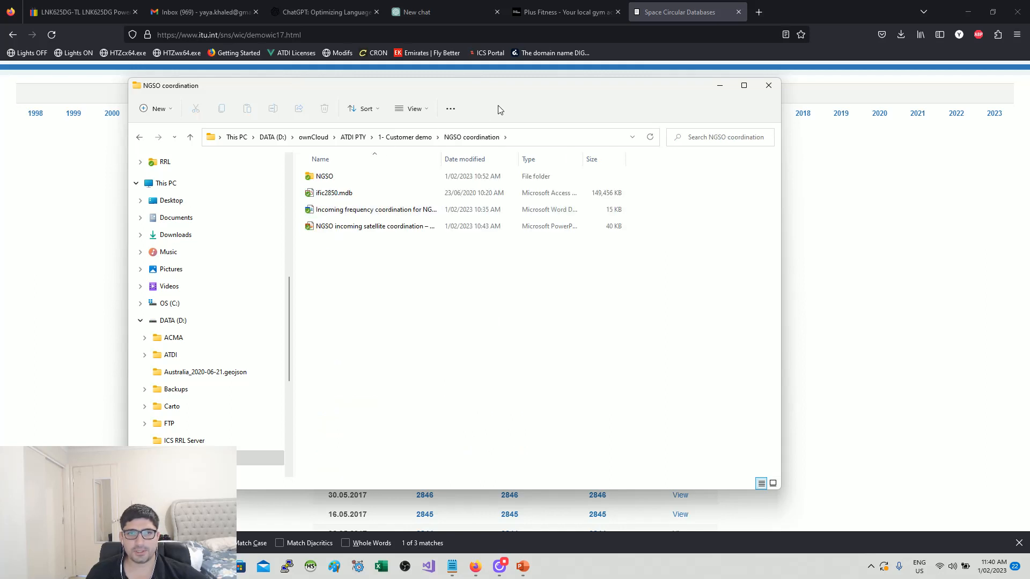
Select the ific2850.mdb file and show the full path of its folder
{"action": "left_click_drag", "start_coordinate": [513, 89], "coordinate": [611, 90]}
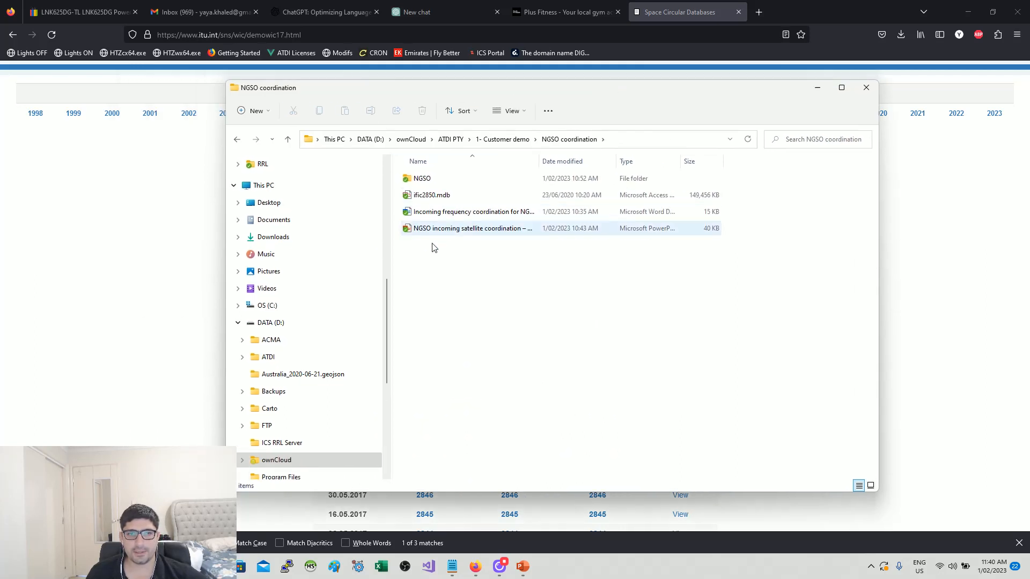
{"action": "left_click", "coordinate": [440, 196]}
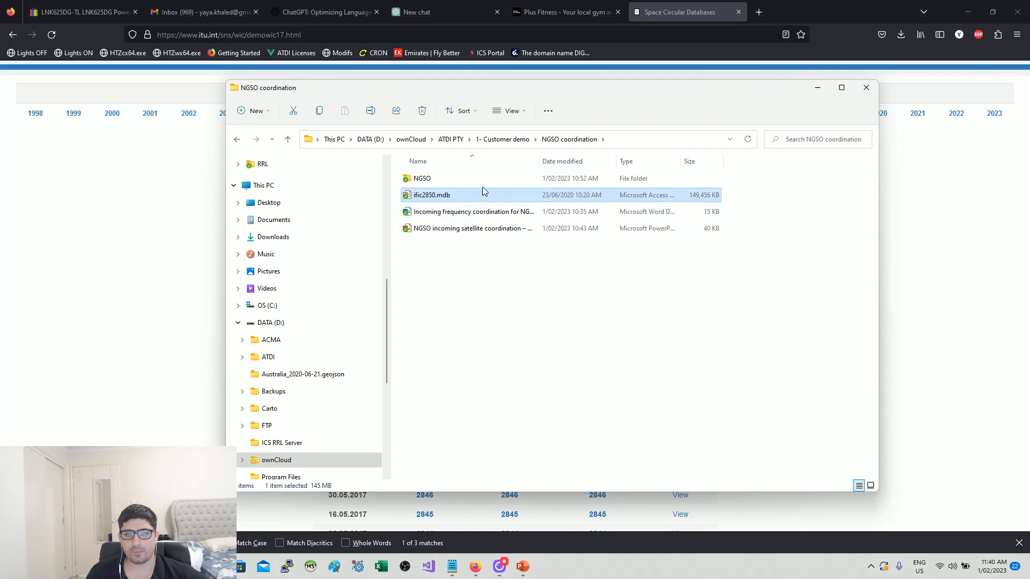
{"action": "left_click", "coordinate": [667, 139]}
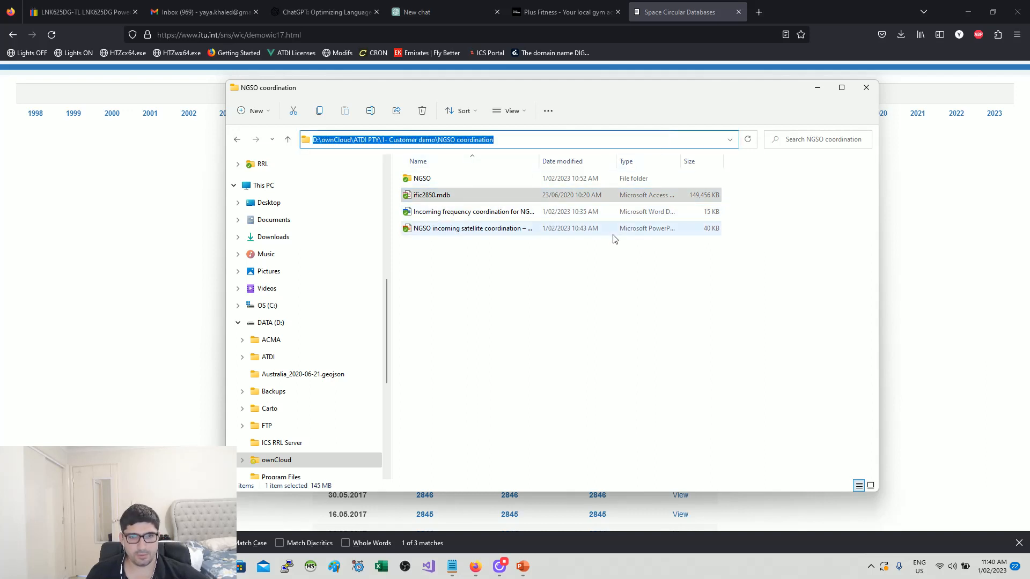
{"action": "left_click", "coordinate": [476, 322]}
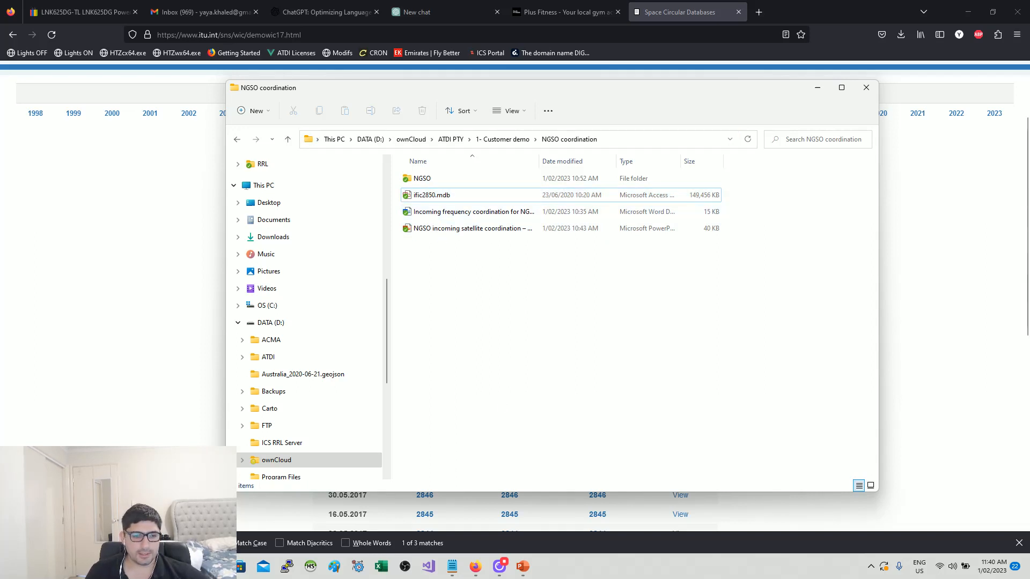
Launch HTZ communications, clear the folder window out of the way and bring the HTZ map to the front
{"action": "key", "text": "super"}
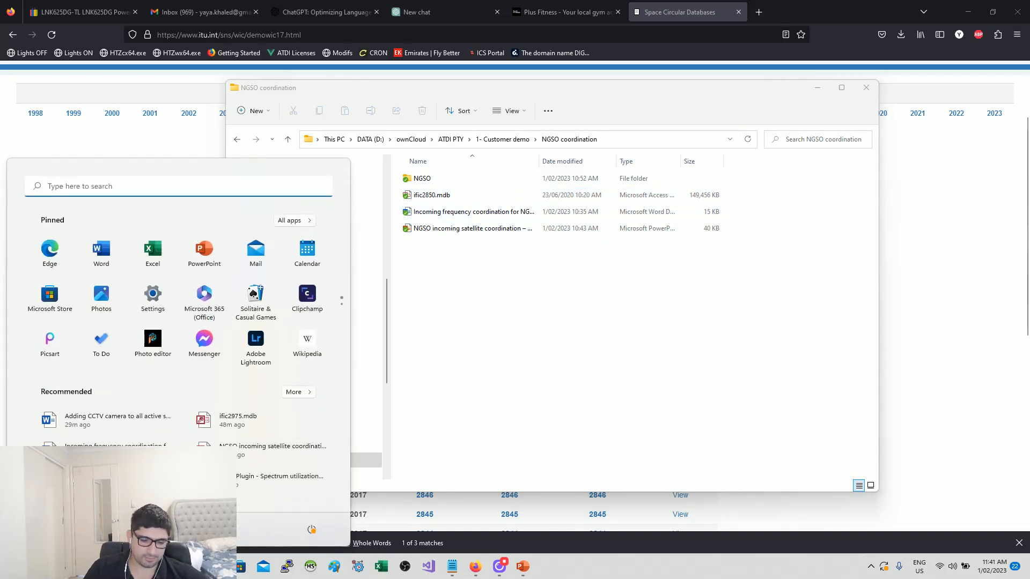
{"action": "type", "text": "htz"}
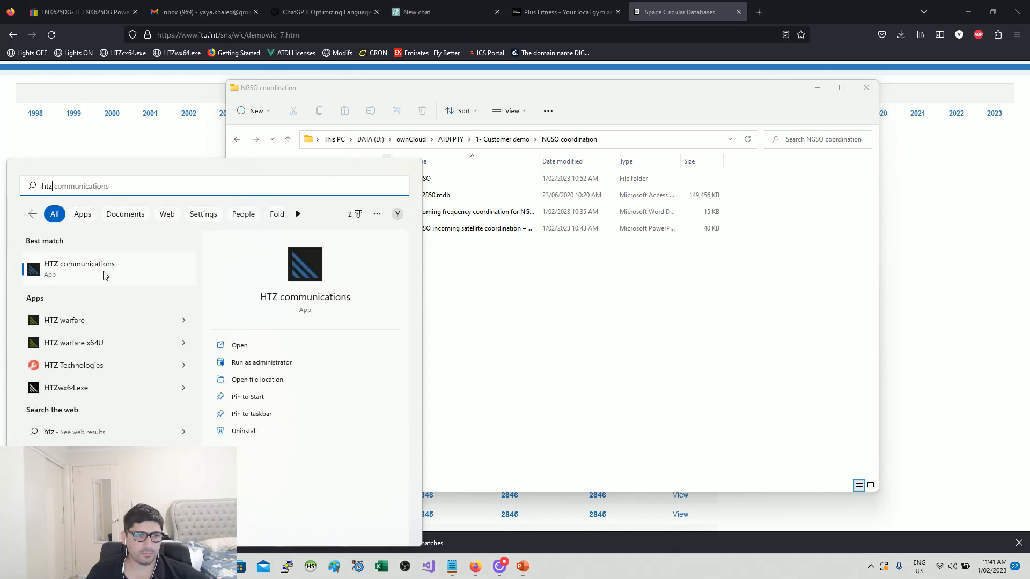
{"action": "left_click", "coordinate": [105, 268]}
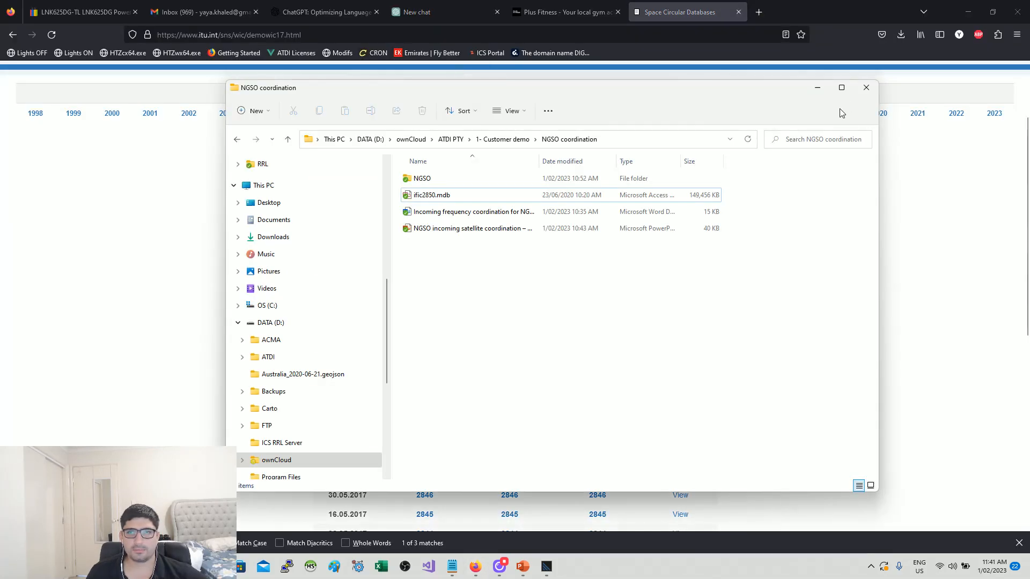
{"action": "left_click", "coordinate": [818, 87]}
{"action": "left_click", "coordinate": [546, 568]}
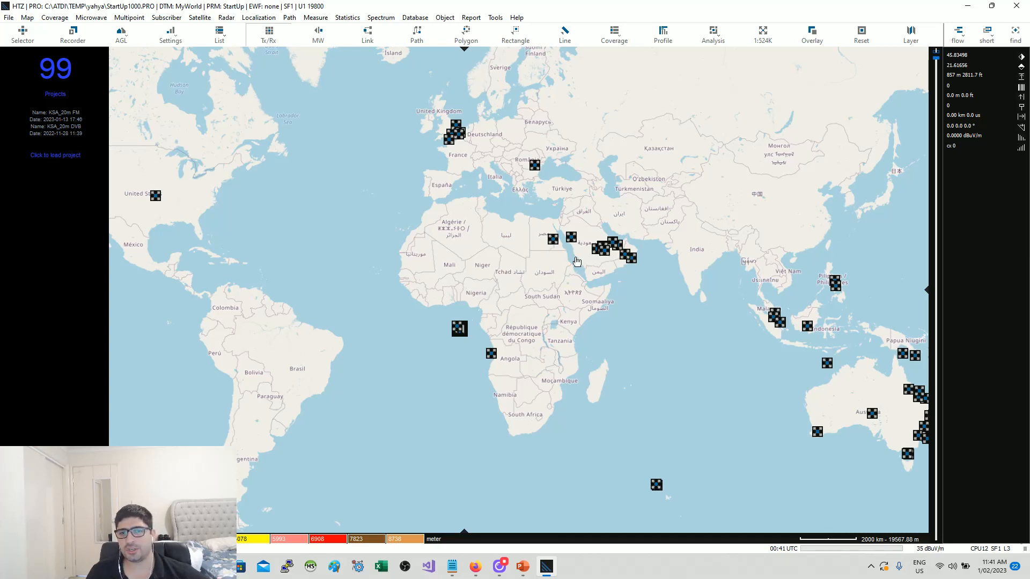
{"action": "key", "text": "alt+Tab"}
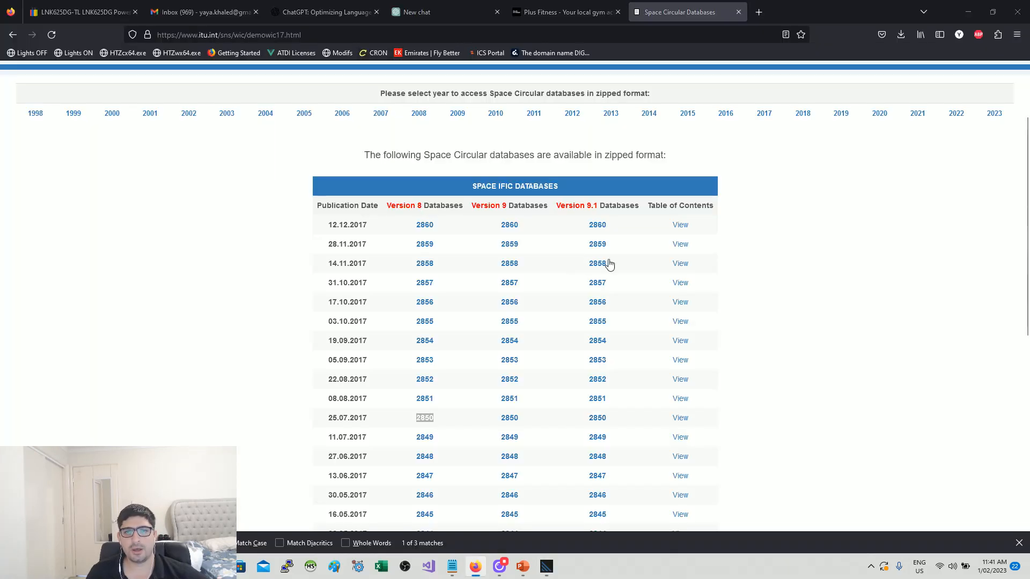
{"action": "key", "text": "alt+Tab"}
{"action": "left_click", "coordinate": [494, 257]}
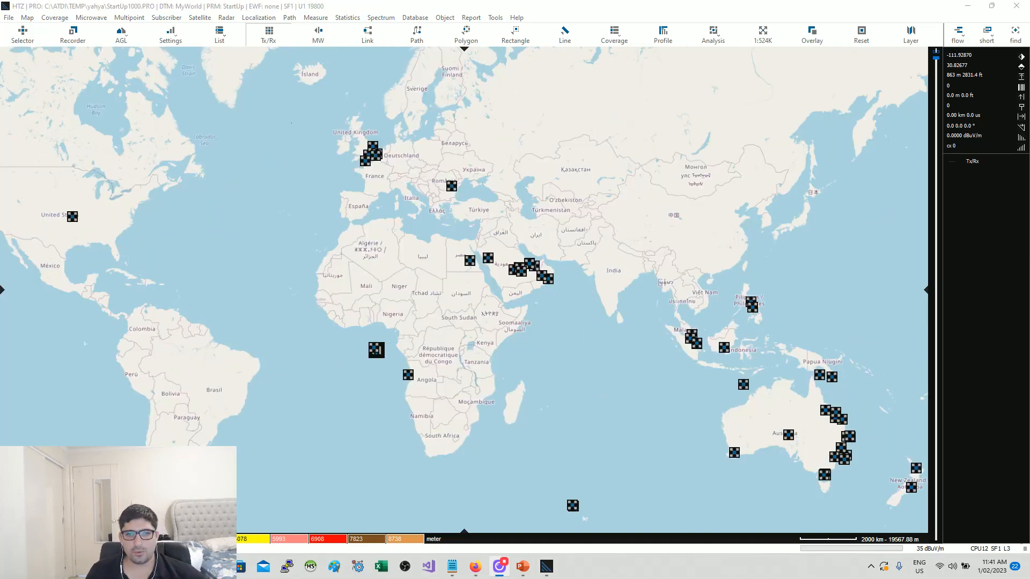
Select a rectangle around the Arabian Peninsula and change the map area to it with a sampling factor of 1
{"action": "left_click", "coordinate": [528, 45]}
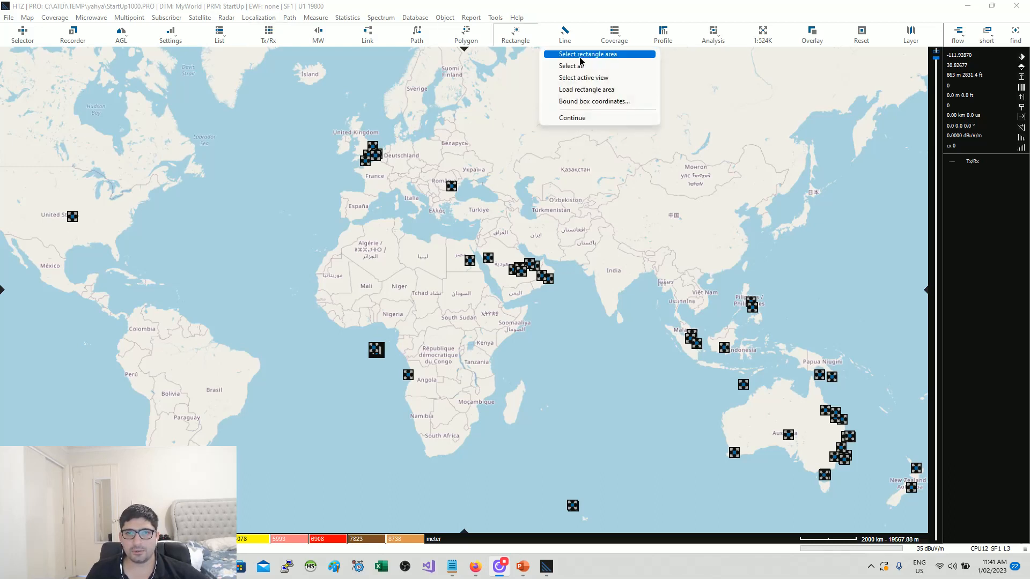
{"action": "left_click", "coordinate": [580, 58]}
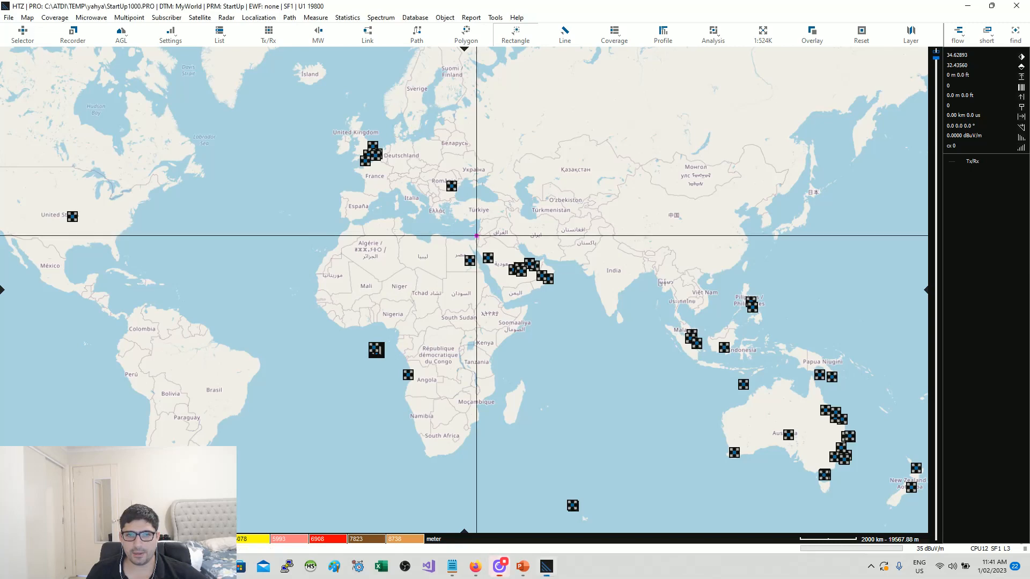
{"action": "left_click_drag", "start_coordinate": [477, 236], "coordinate": [555, 301]}
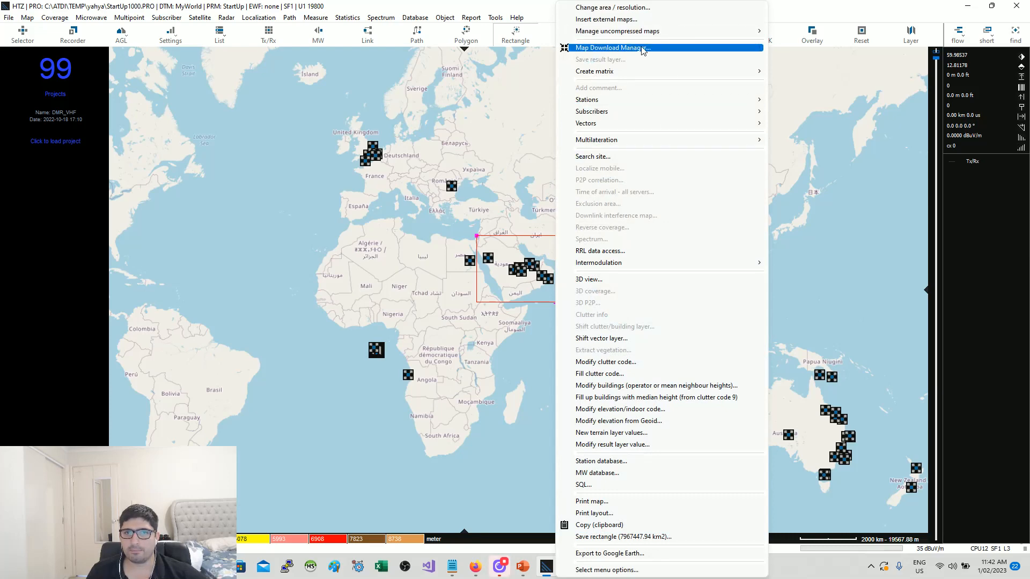
{"action": "left_click", "coordinate": [653, 10]}
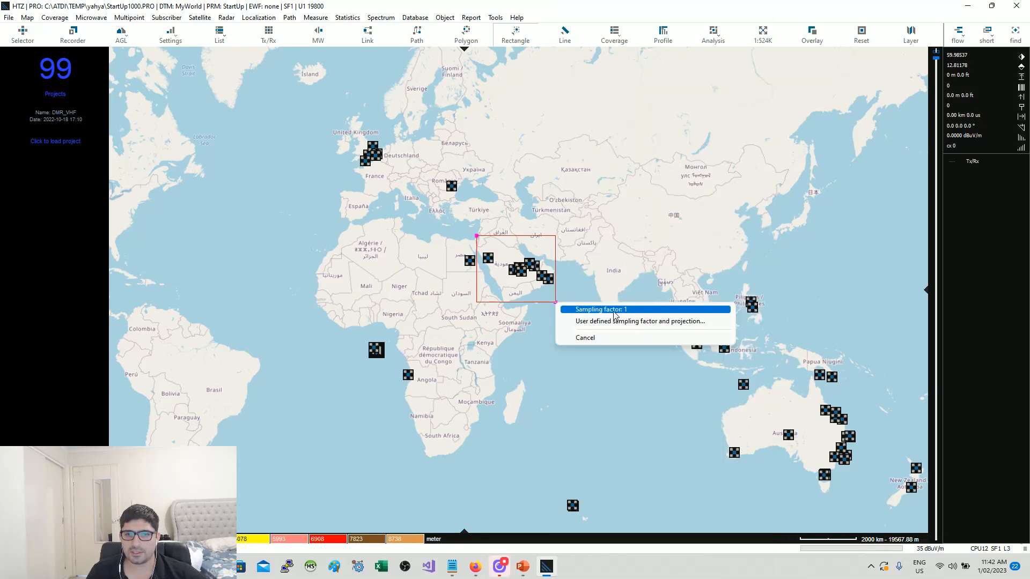
{"action": "left_click", "coordinate": [609, 311]}
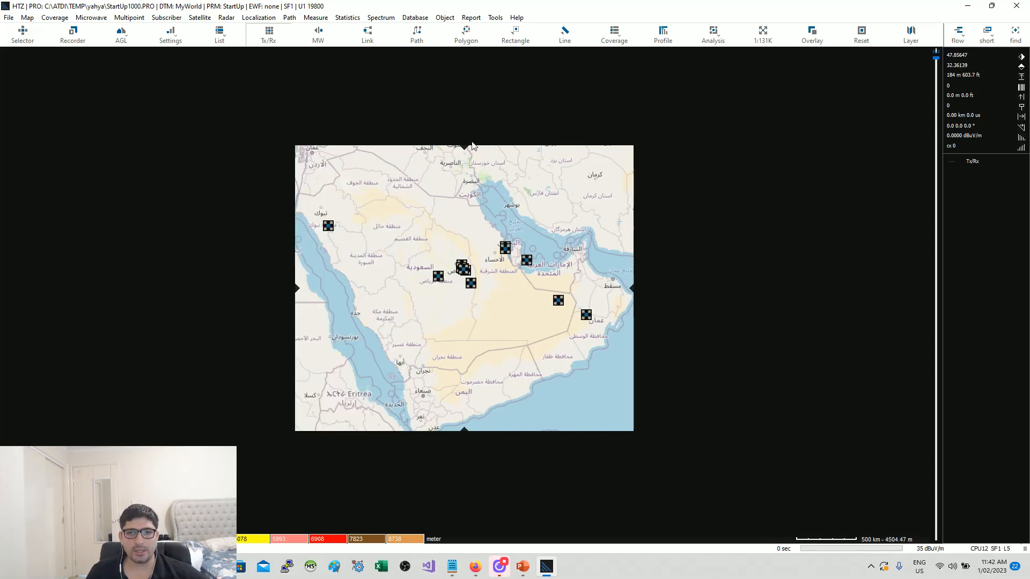
Open the ICS manager noDB extension and start creating a new workspace
{"action": "left_click", "coordinate": [495, 18]}
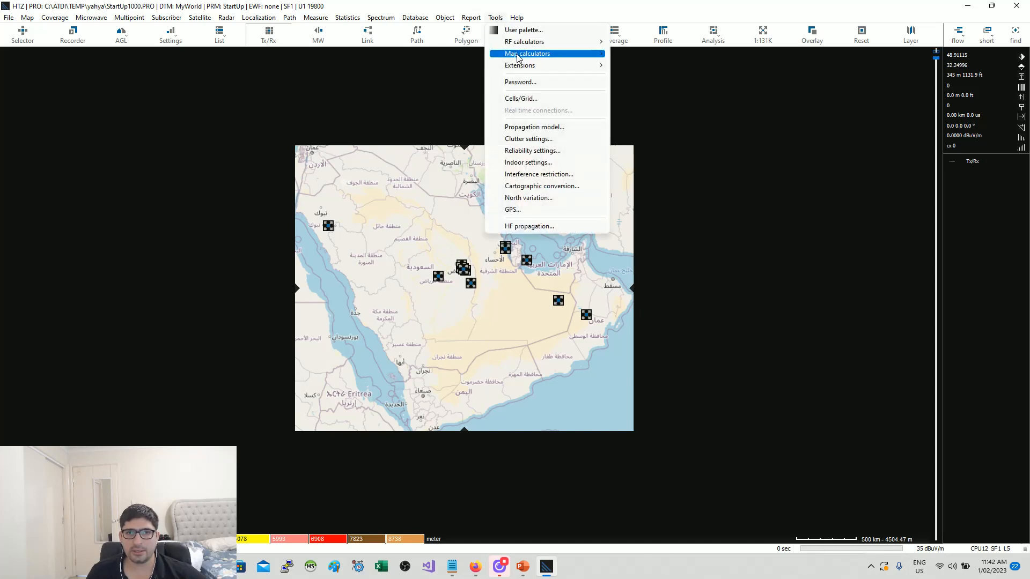
{"action": "mouse_move", "coordinate": [522, 60]}
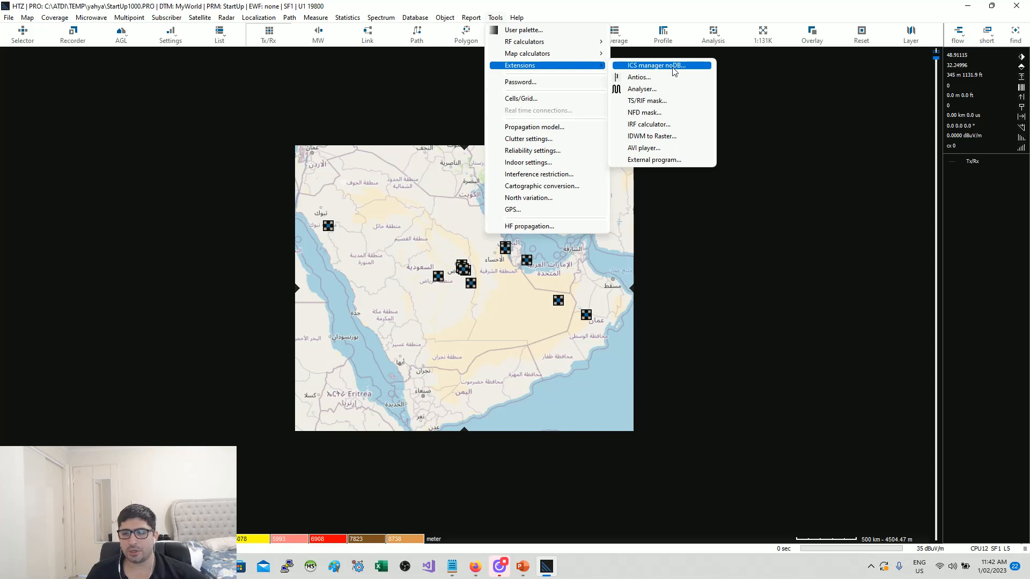
{"action": "left_click", "coordinate": [665, 66]}
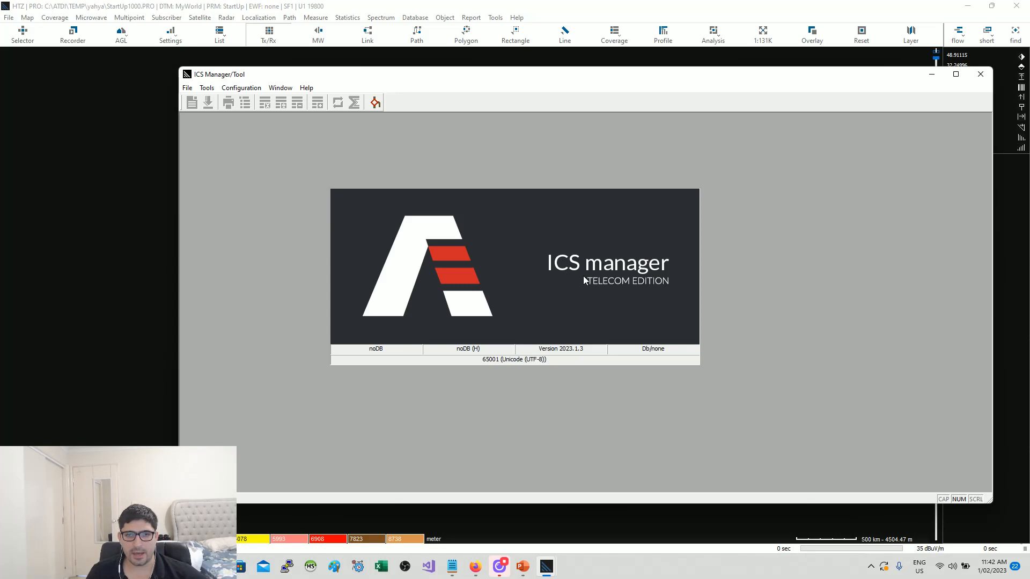
{"action": "left_click", "coordinate": [188, 89]}
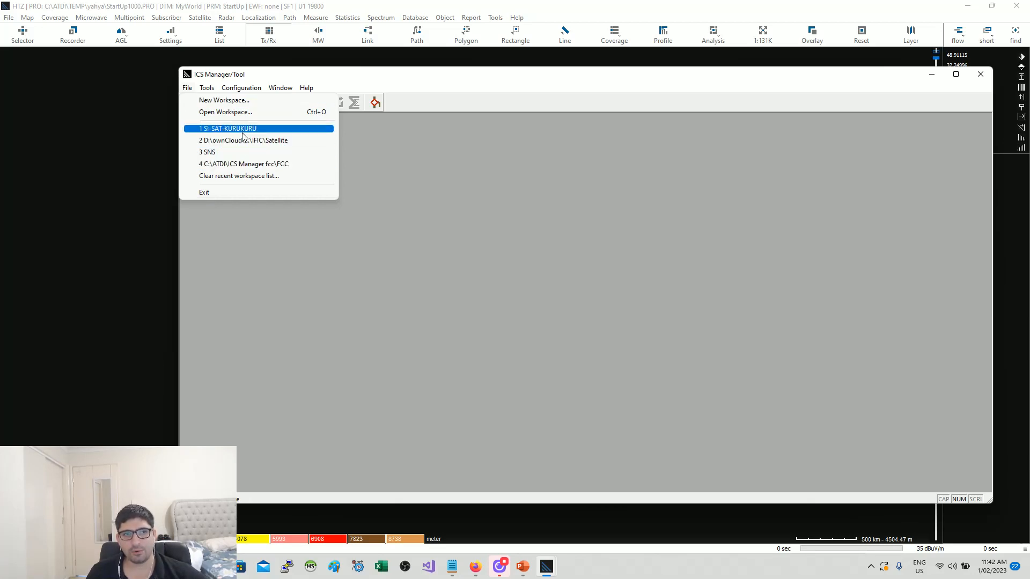
{"action": "left_click", "coordinate": [248, 102]}
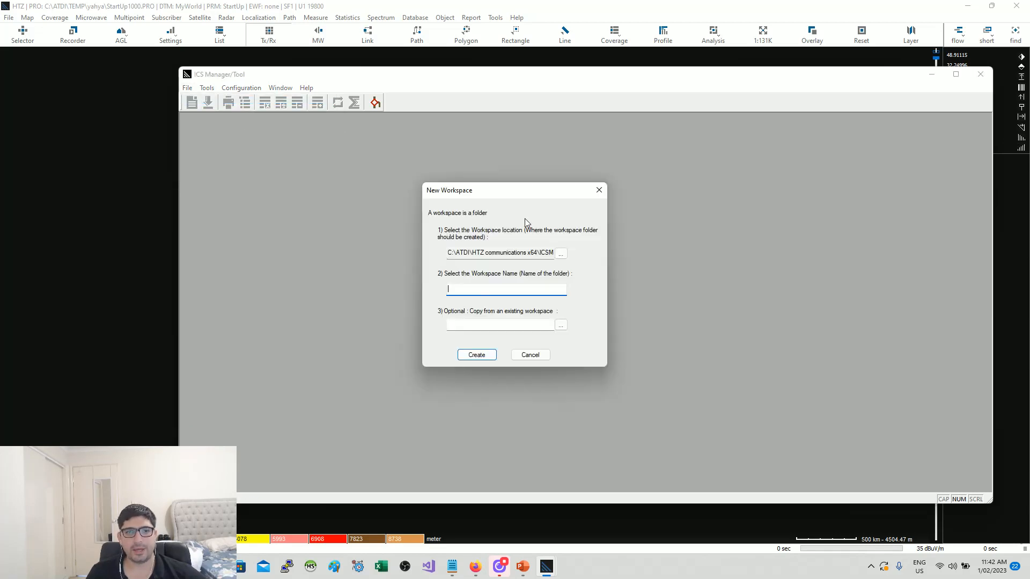
Browse for the workspace location and expand DATA (D:), ownCloud, ATDI PTY, 1- Customer demo in the folder tree
{"action": "left_click", "coordinate": [559, 256]}
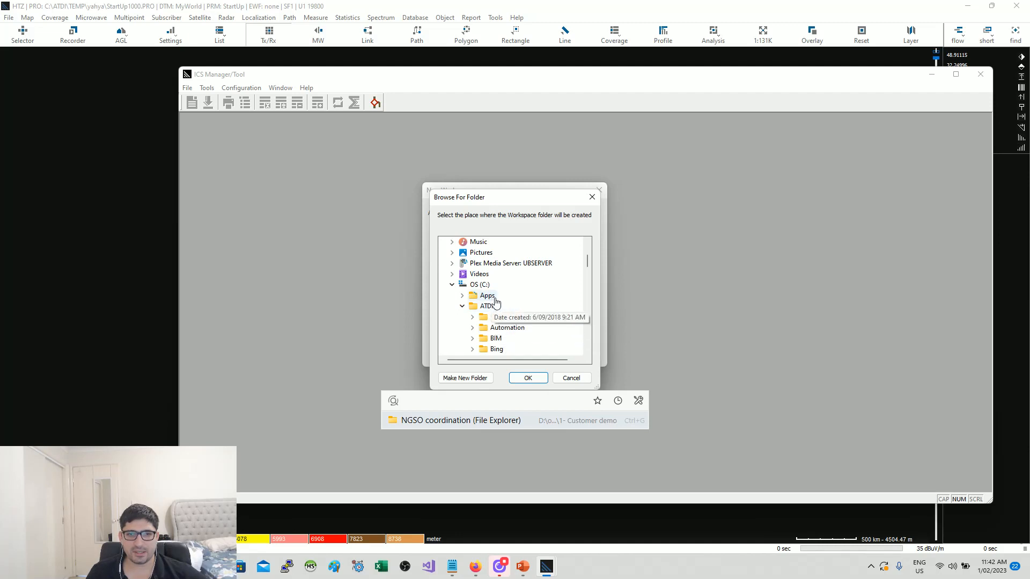
{"action": "scroll", "coordinate": [504, 303], "scroll_direction": "down", "scroll_amount": 4}
{"action": "scroll", "coordinate": [524, 307], "scroll_direction": "up", "scroll_amount": 5}
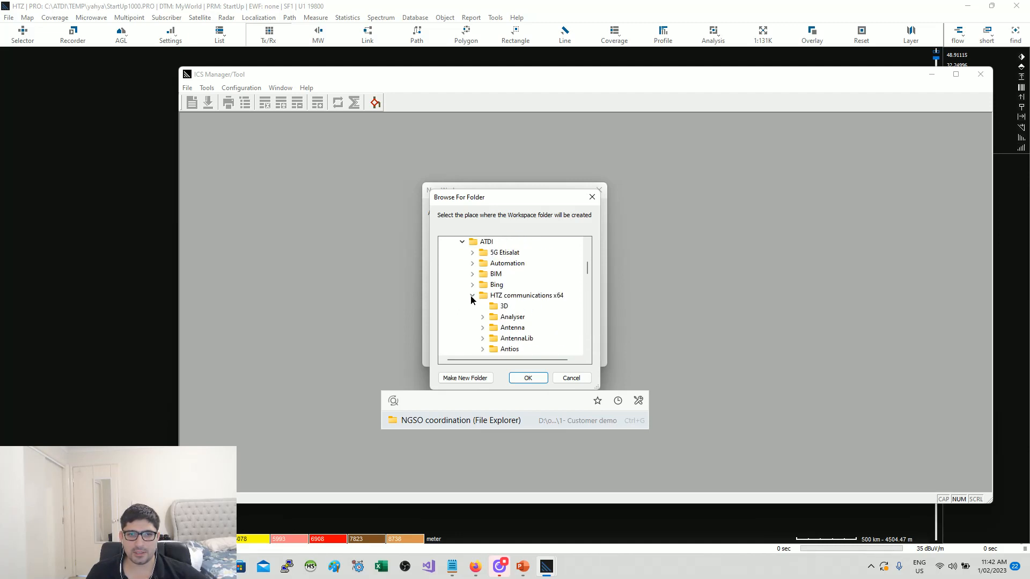
{"action": "left_click", "coordinate": [471, 299]}
{"action": "scroll", "coordinate": [524, 315], "scroll_direction": "down", "scroll_amount": 2}
{"action": "scroll", "coordinate": [524, 315], "scroll_direction": "up", "scroll_amount": 6}
{"action": "scroll", "coordinate": [515, 315], "scroll_direction": "down", "scroll_amount": 1}
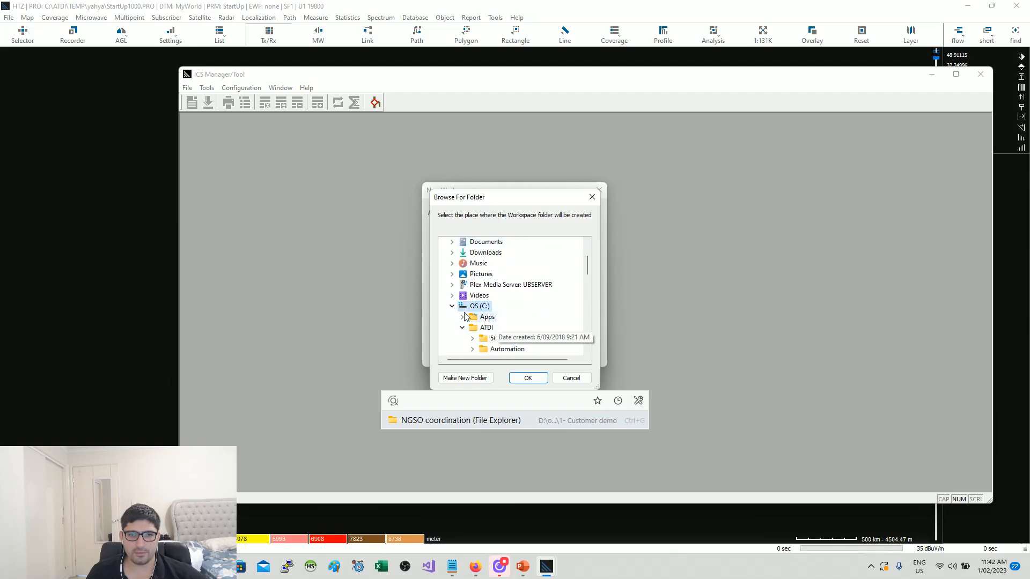
{"action": "left_click", "coordinate": [452, 306]}
{"action": "double_click", "coordinate": [481, 316]}
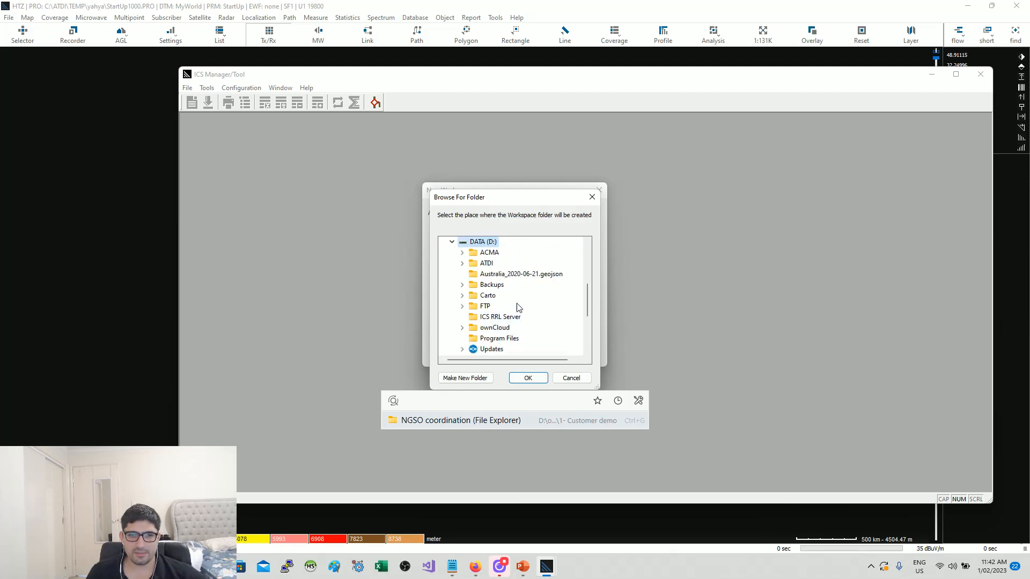
{"action": "double_click", "coordinate": [494, 328]}
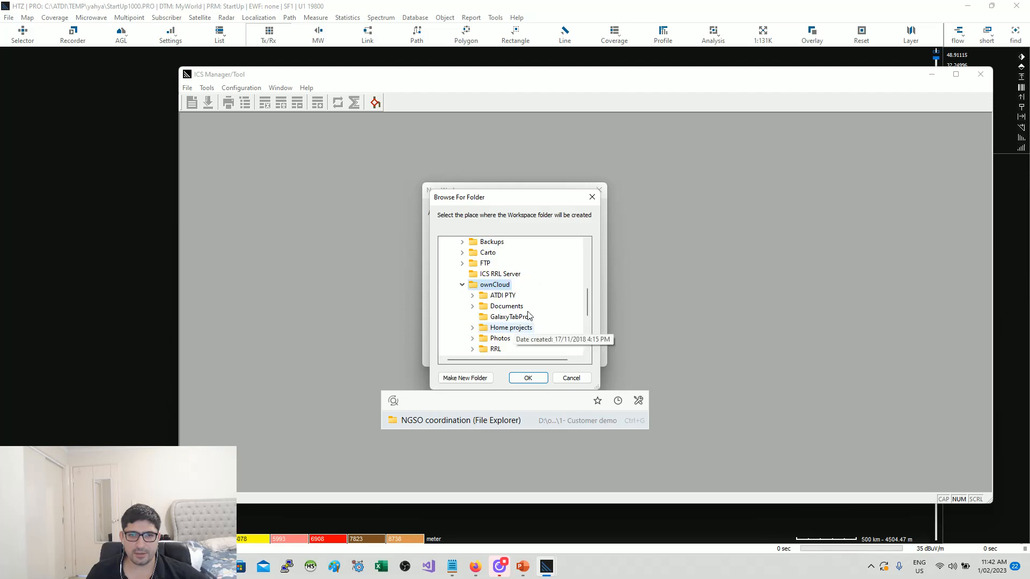
{"action": "double_click", "coordinate": [504, 295]}
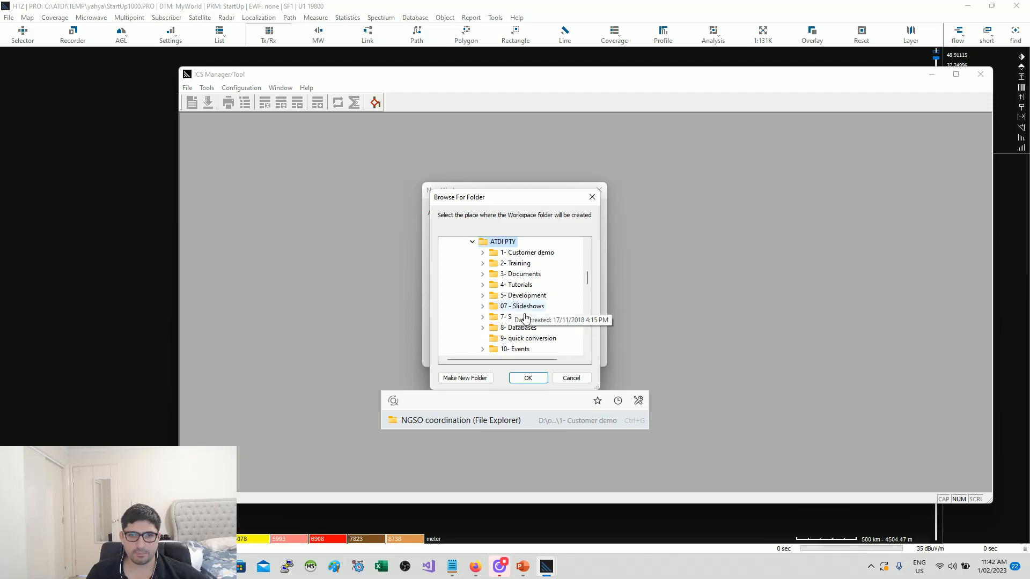
{"action": "double_click", "coordinate": [539, 253]}
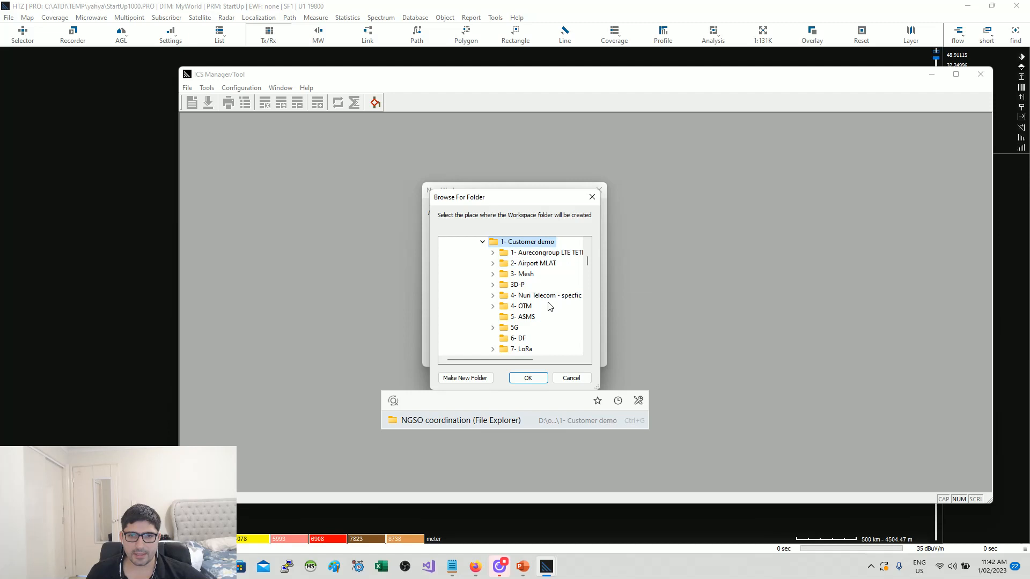
Find the NGSO coordination folder inside 1- Customer demo and set it as the location of the new workspace
{"action": "scroll", "coordinate": [545, 278], "scroll_direction": "up", "scroll_amount": 2}
{"action": "scroll", "coordinate": [551, 297], "scroll_direction": "down", "scroll_amount": 2}
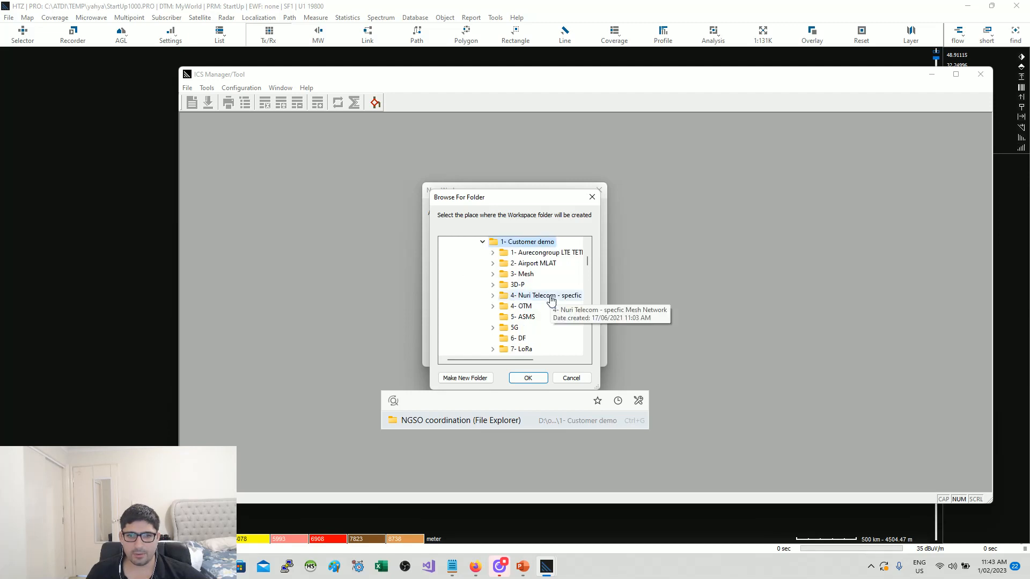
{"action": "scroll", "coordinate": [546, 290], "scroll_direction": "down", "scroll_amount": 2}
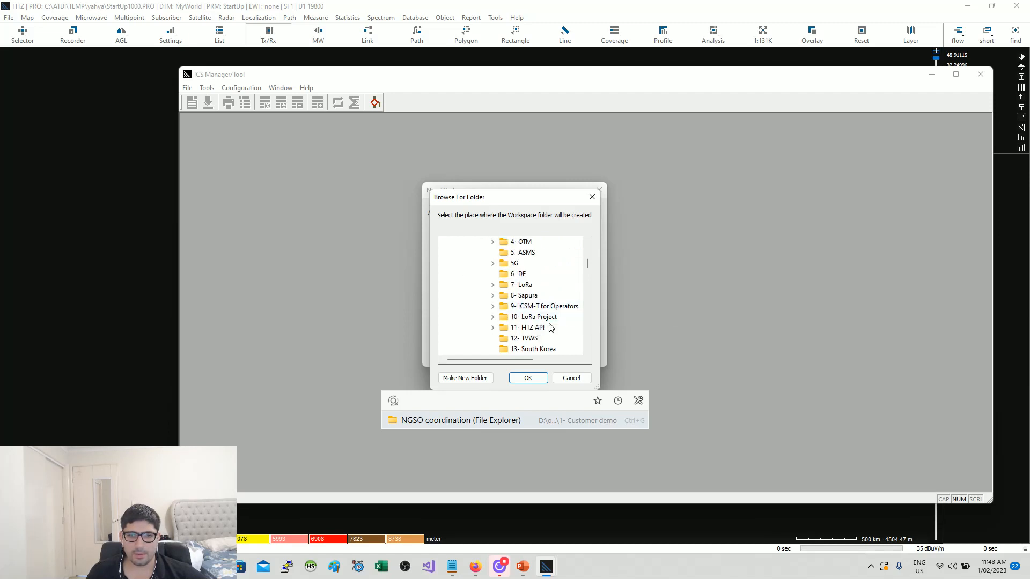
{"action": "scroll", "coordinate": [556, 320], "scroll_direction": "down", "scroll_amount": 2}
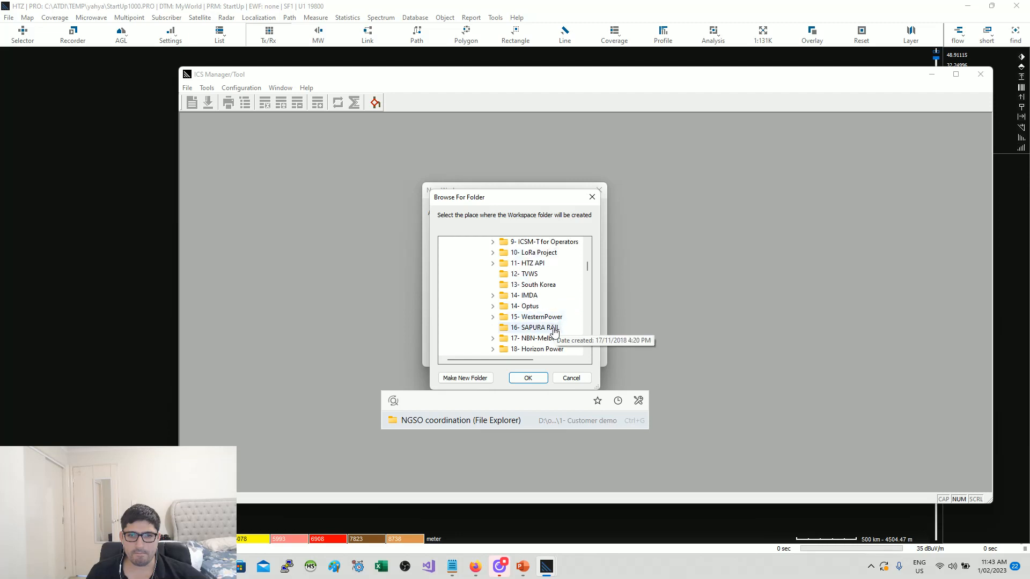
{"action": "scroll", "coordinate": [560, 320], "scroll_direction": "down", "scroll_amount": 2}
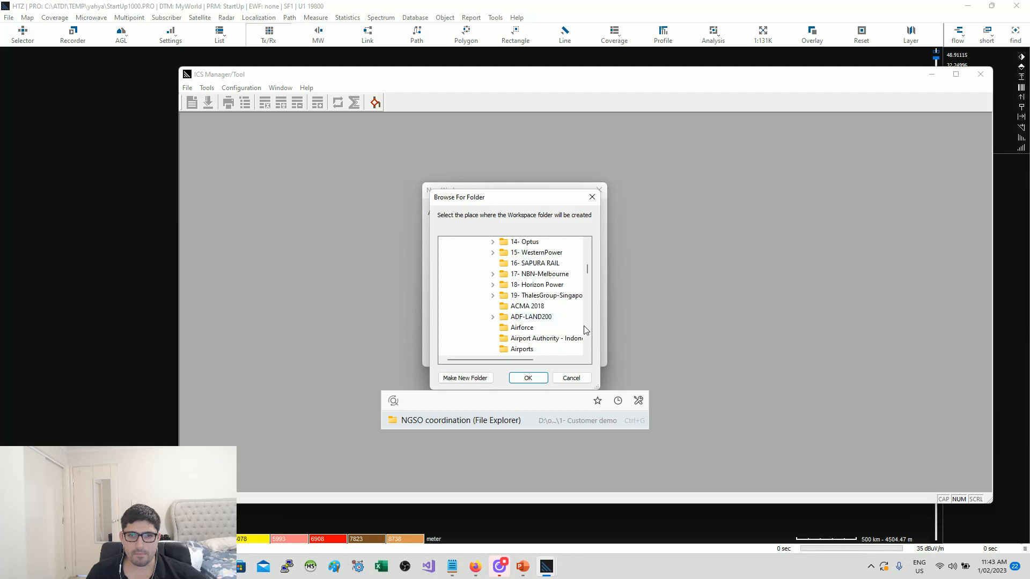
{"action": "scroll", "coordinate": [590, 273], "scroll_direction": "up", "scroll_amount": 3}
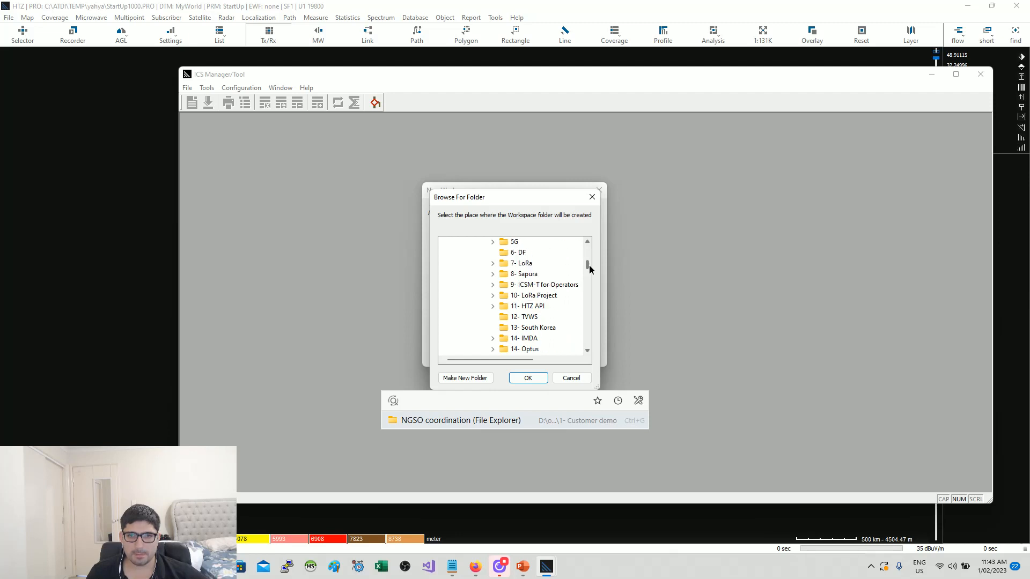
{"action": "scroll", "coordinate": [589, 269], "scroll_direction": "down", "scroll_amount": 10}
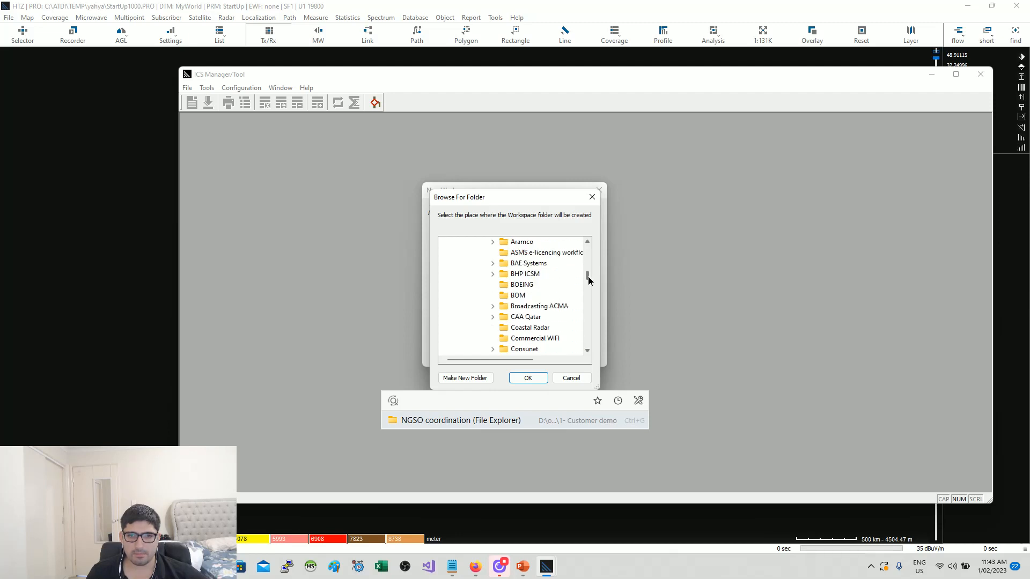
{"action": "scroll", "coordinate": [589, 279], "scroll_direction": "up", "scroll_amount": 6}
{"action": "key", "text": "alt+Tab"}
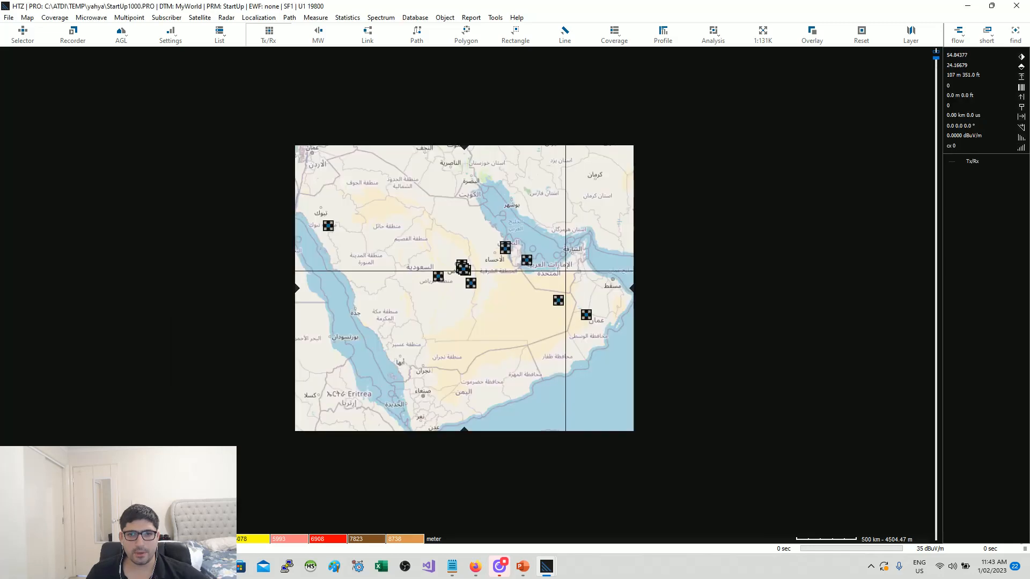
{"action": "key", "text": "alt+Tab"}
{"action": "left_click", "coordinate": [122, 361]}
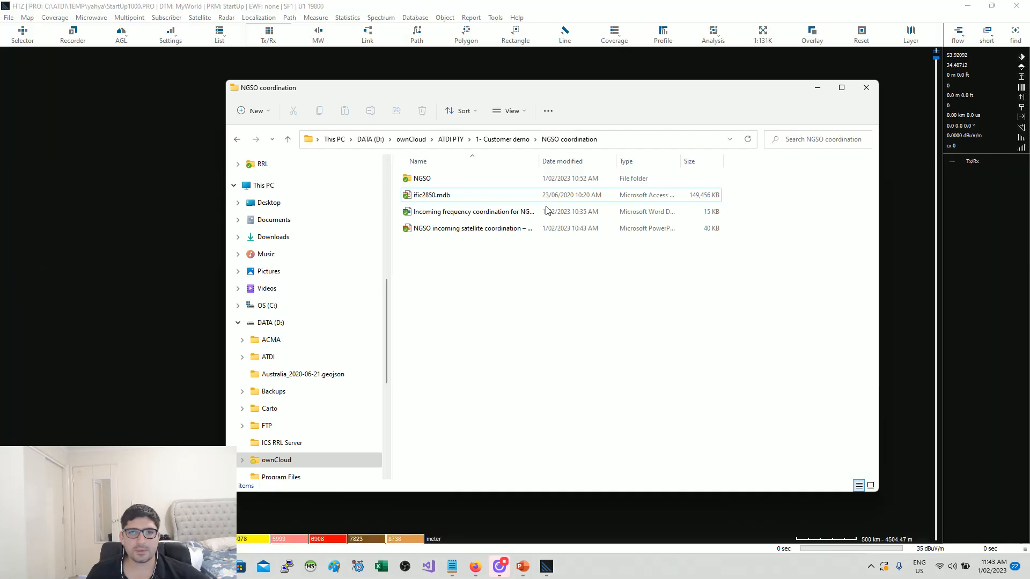
{"action": "key", "text": "alt+Tab"}
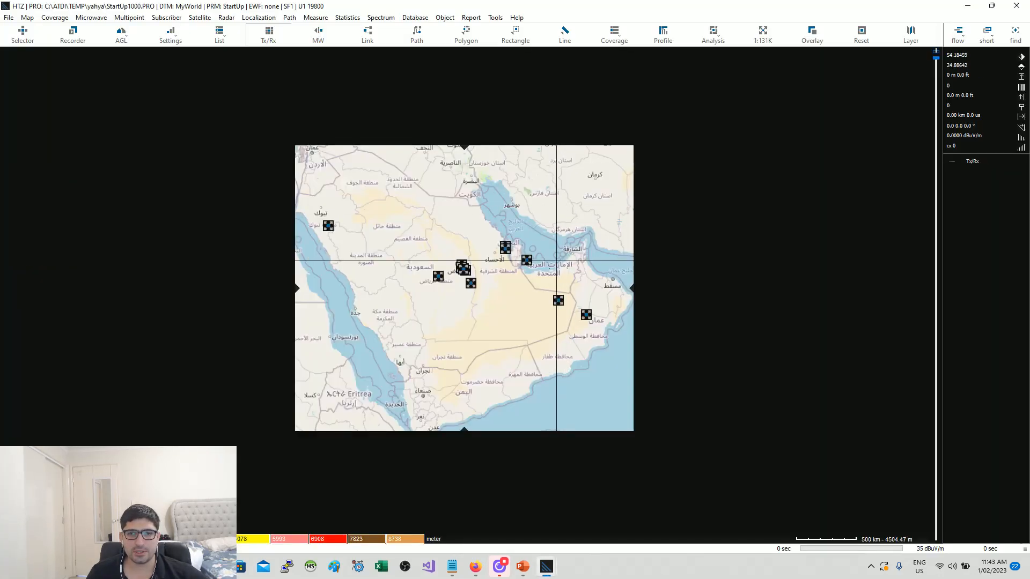
{"action": "key", "text": "alt+Tab"}
{"action": "left_click", "coordinate": [549, 268]}
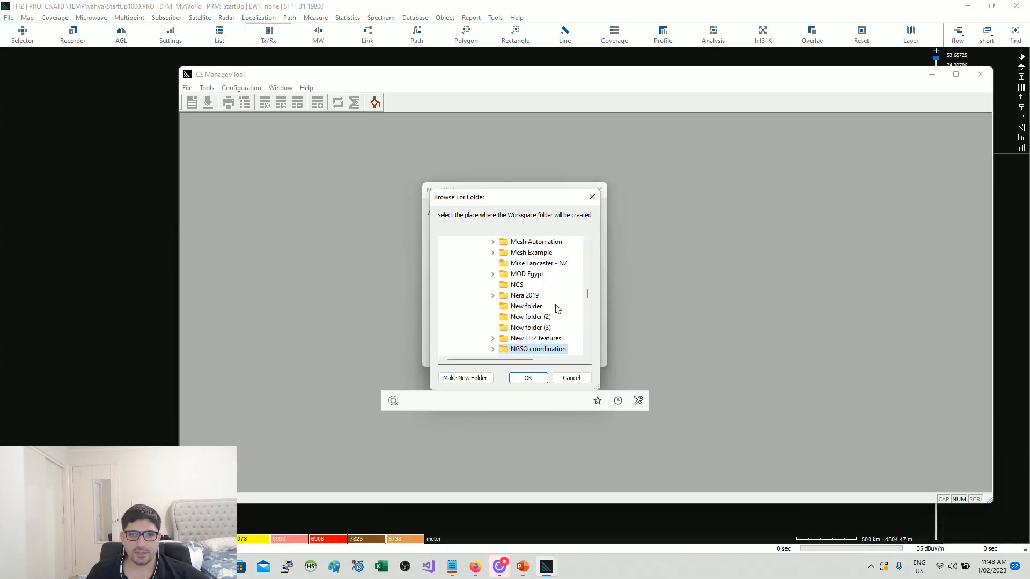
{"action": "double_click", "coordinate": [541, 349]}
{"action": "left_click", "coordinate": [528, 378]}
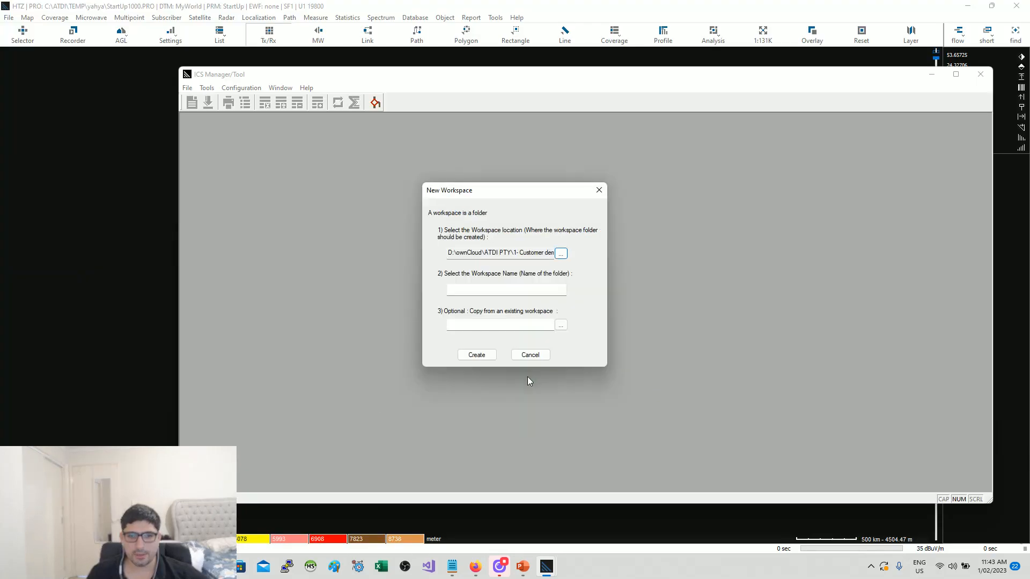
Delete the existing NGSO folder in File Explorer, and create the new ICS manager workspace under the name NGSO
{"action": "left_click", "coordinate": [481, 291]}
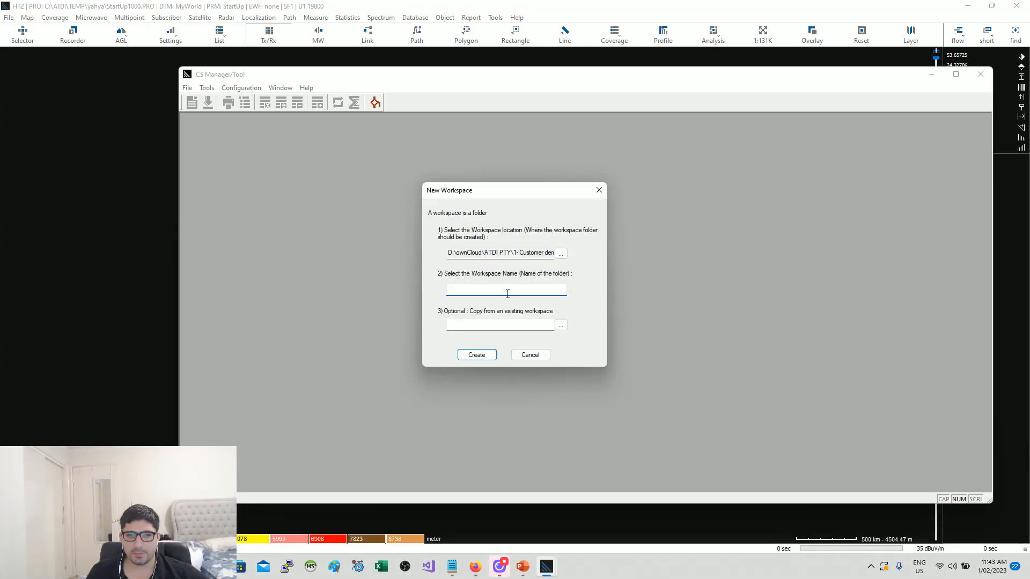
{"action": "key", "text": "alt+Tab"}
{"action": "key", "text": "alt+Tab"}
{"action": "key", "text": "alt+Tab"}
{"action": "key", "text": "Tab"}
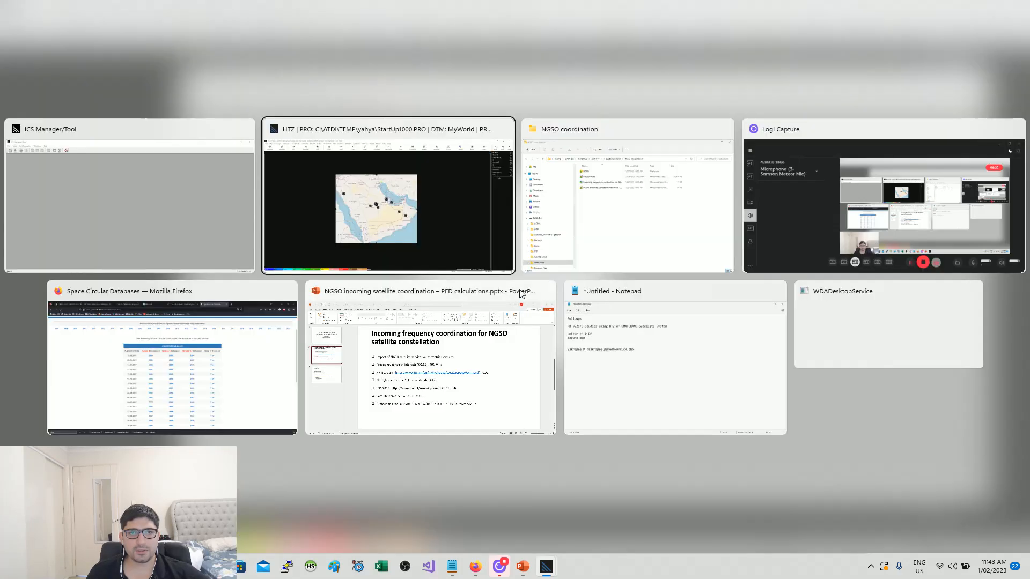
{"action": "left_click", "coordinate": [426, 183]}
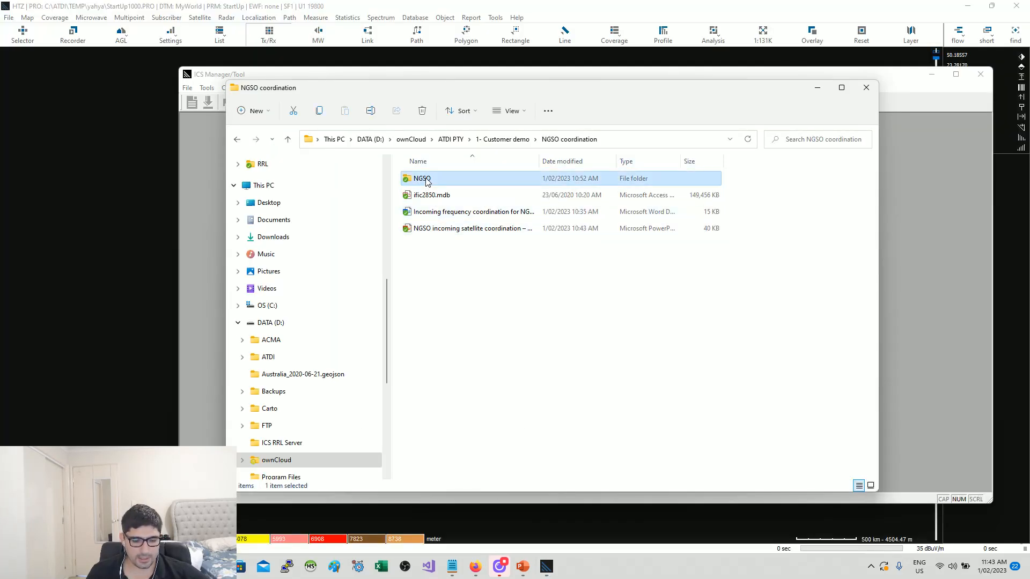
{"action": "left_click", "coordinate": [427, 181]}
{"action": "left_click", "coordinate": [460, 307]}
{"action": "left_click", "coordinate": [427, 182]}
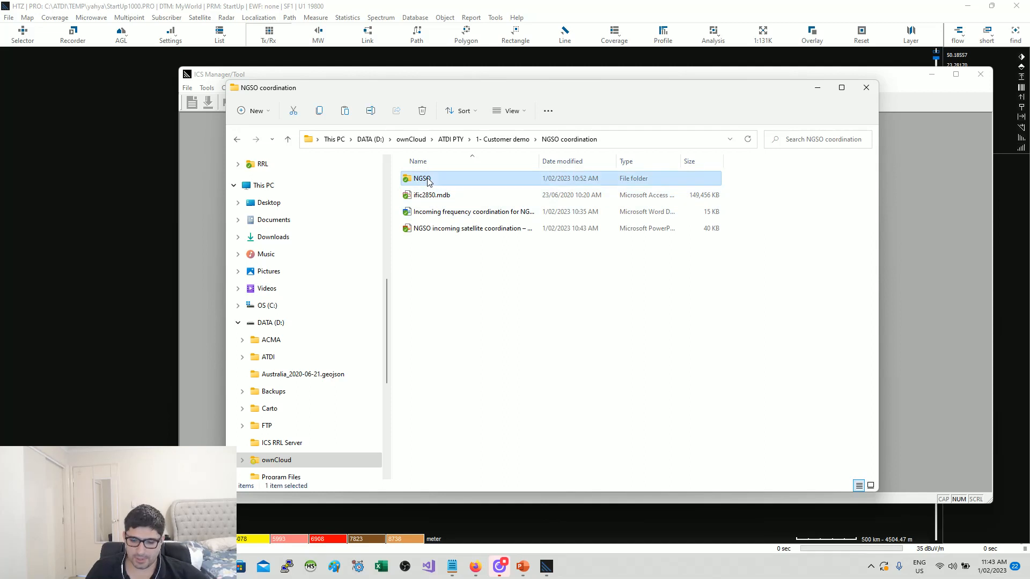
{"action": "key", "text": "Delete"}
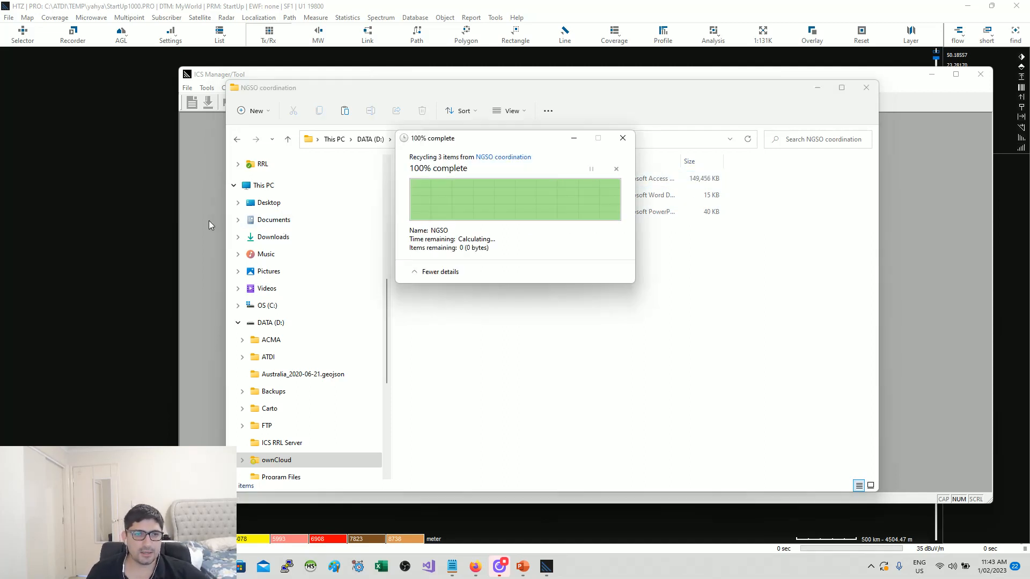
{"action": "left_click", "coordinate": [210, 220]}
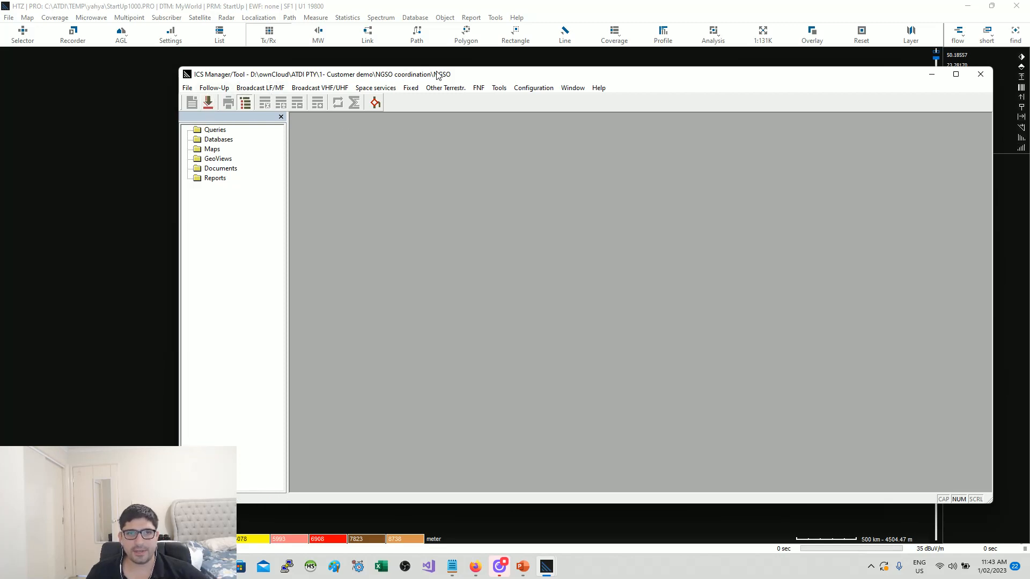
Shift the ICS manager window aside, highlight ific2850.mdb and its folder path in File Explorer, and return to ICS manager
{"action": "left_click_drag", "start_coordinate": [437, 75], "coordinate": [365, 79]}
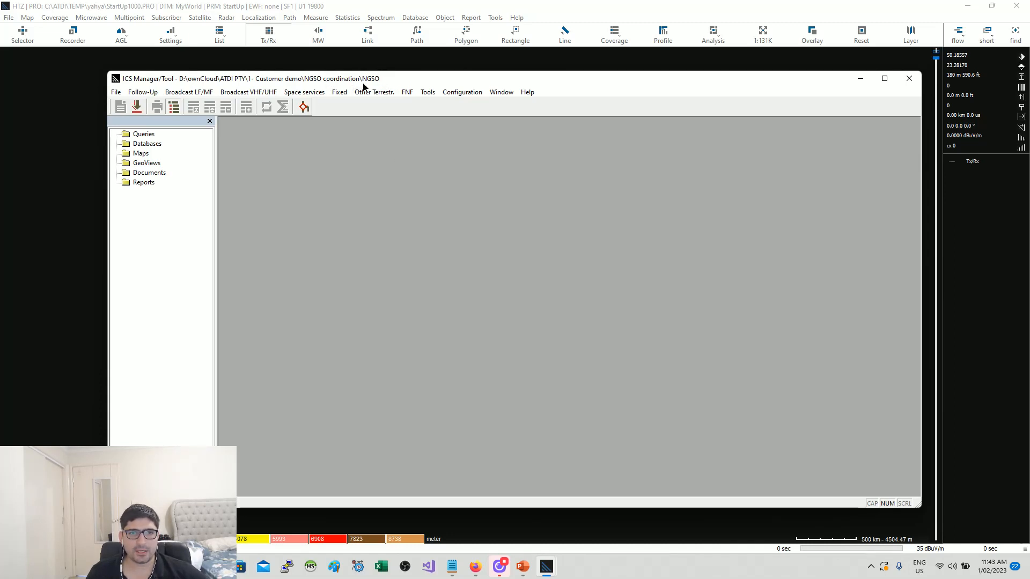
{"action": "left_click_drag", "start_coordinate": [378, 74], "coordinate": [361, 78]}
{"action": "key", "text": "super+Tab"}
{"action": "left_click", "coordinate": [430, 199]}
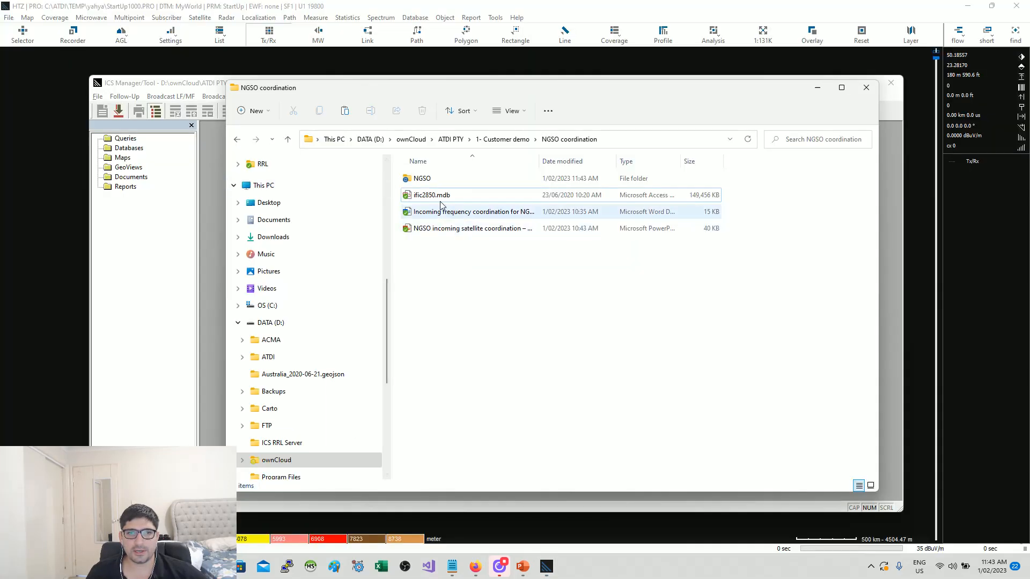
{"action": "left_click", "coordinate": [429, 196]}
{"action": "left_click", "coordinate": [619, 135]}
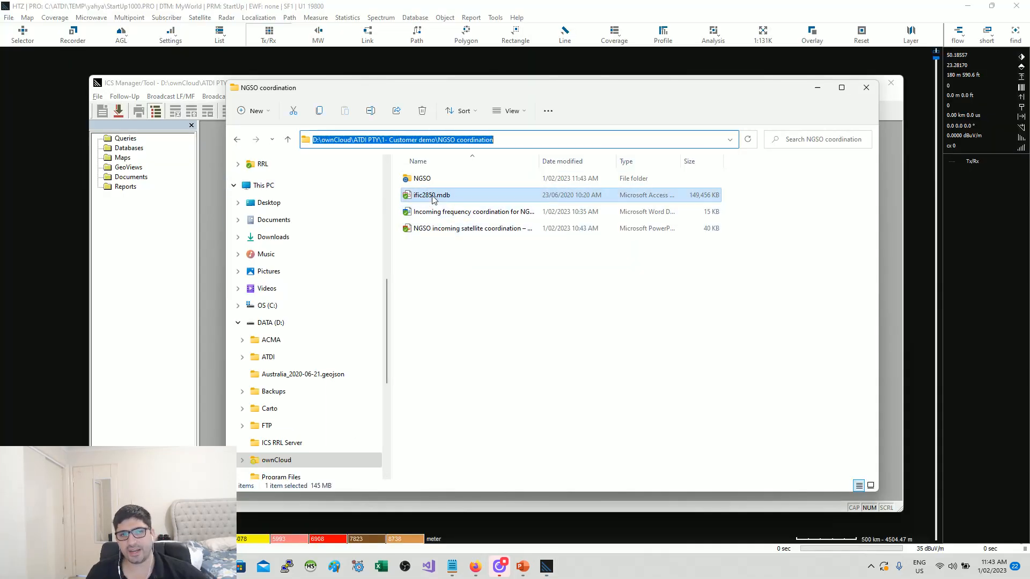
{"action": "left_click", "coordinate": [205, 225]}
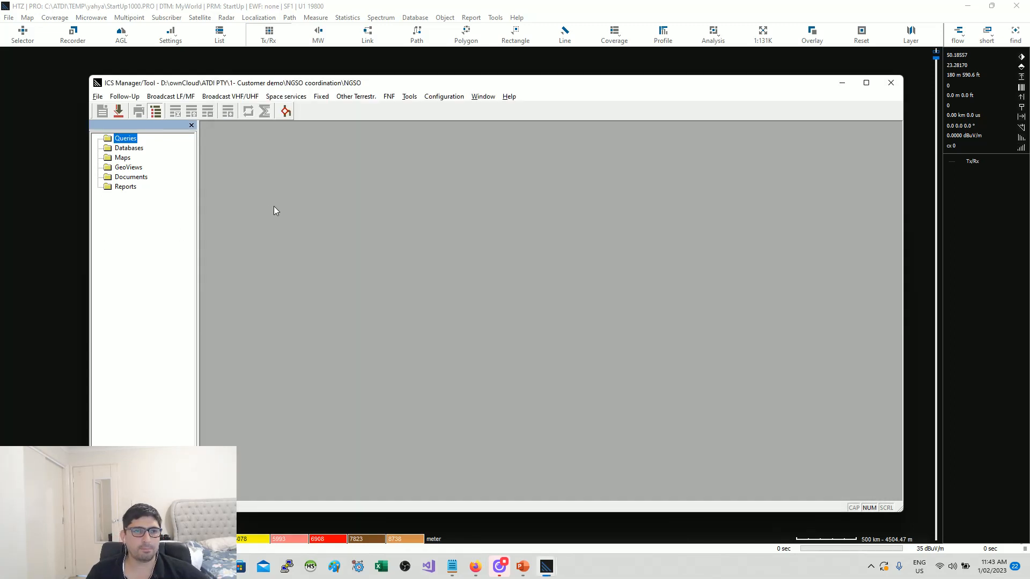
Attach ific2850.mdb from the NGSO coordination folder as the workspace's active SNS database
{"action": "left_click", "coordinate": [456, 97]}
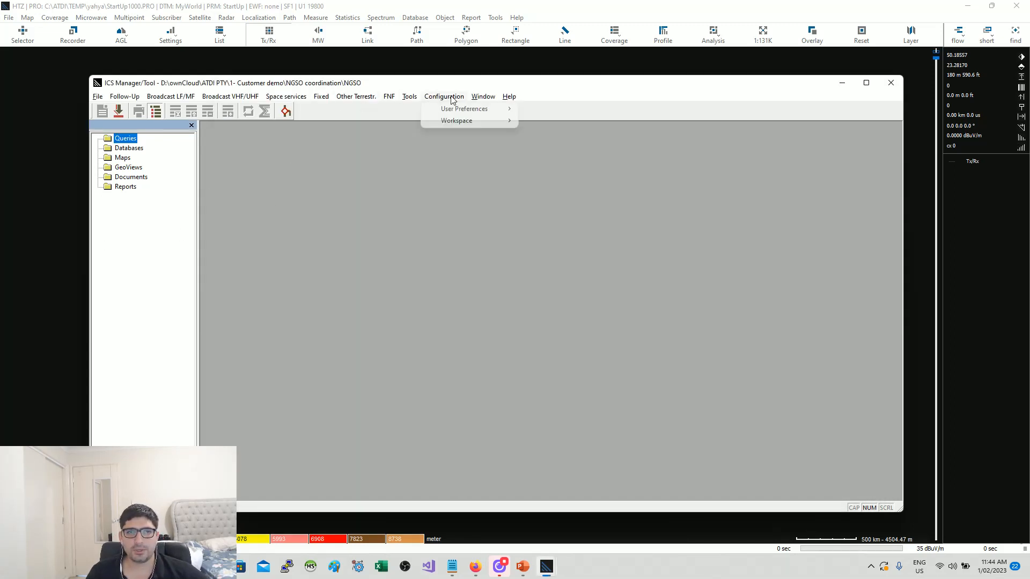
{"action": "mouse_move", "coordinate": [477, 105]}
{"action": "mouse_move", "coordinate": [409, 97]}
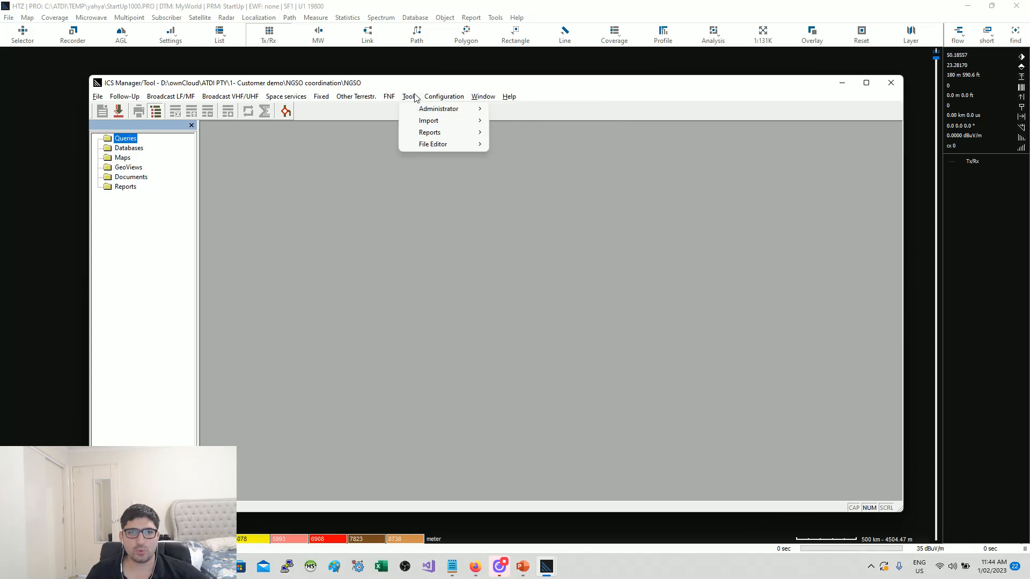
{"action": "mouse_move", "coordinate": [429, 121]}
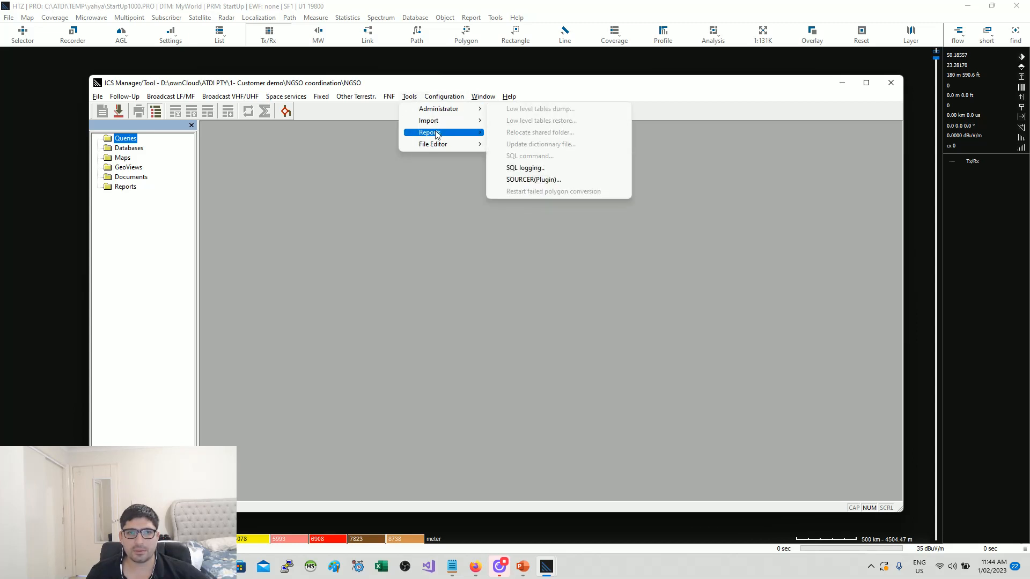
{"action": "mouse_move", "coordinate": [444, 97]}
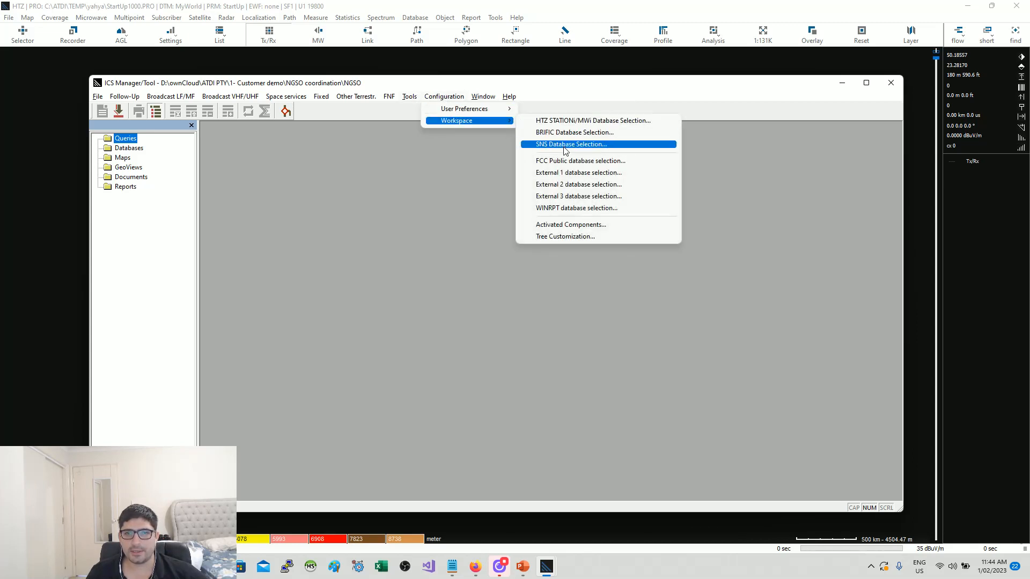
{"action": "left_click", "coordinate": [594, 145]}
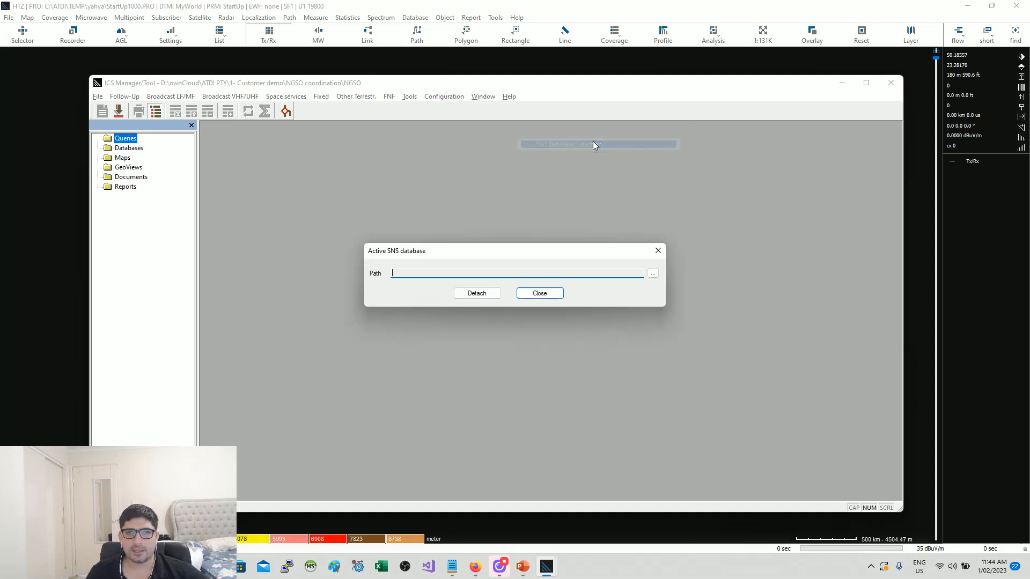
{"action": "left_click", "coordinate": [653, 272]}
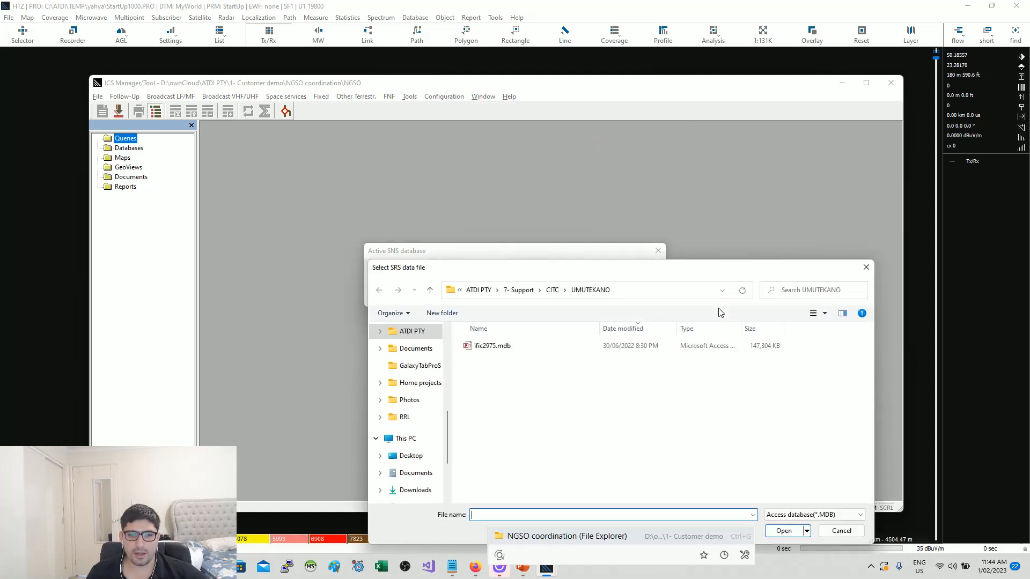
{"action": "key", "text": "Return"}
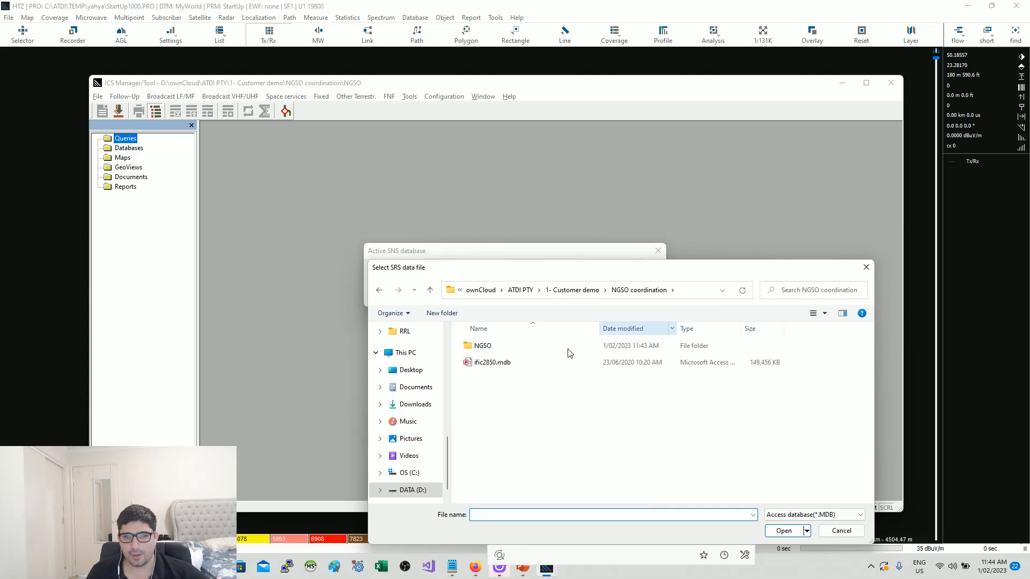
{"action": "left_click", "coordinate": [516, 362]}
{"action": "left_click_drag", "start_coordinate": [587, 268], "coordinate": [665, 164]}
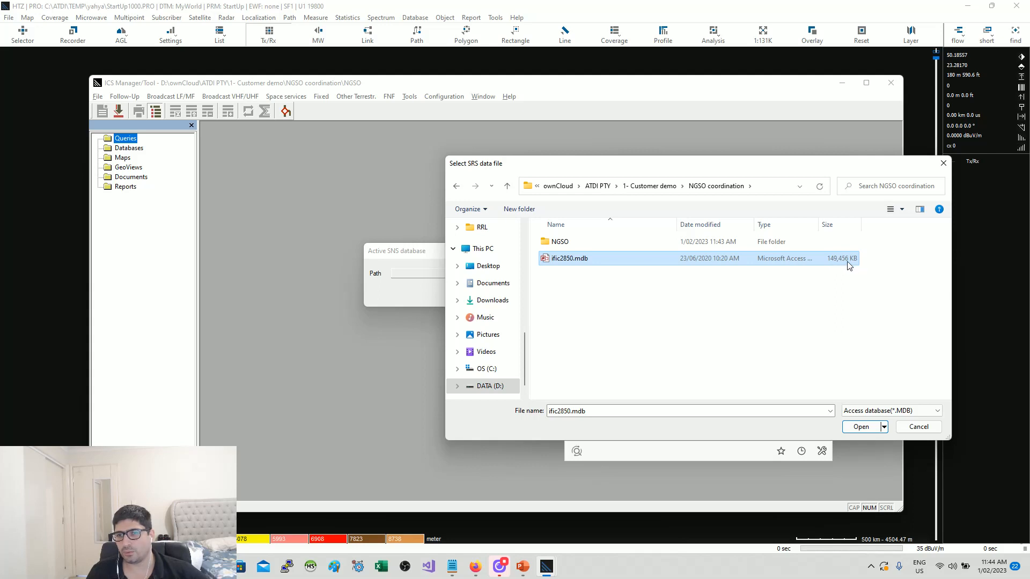
{"action": "double_click", "coordinate": [587, 262]}
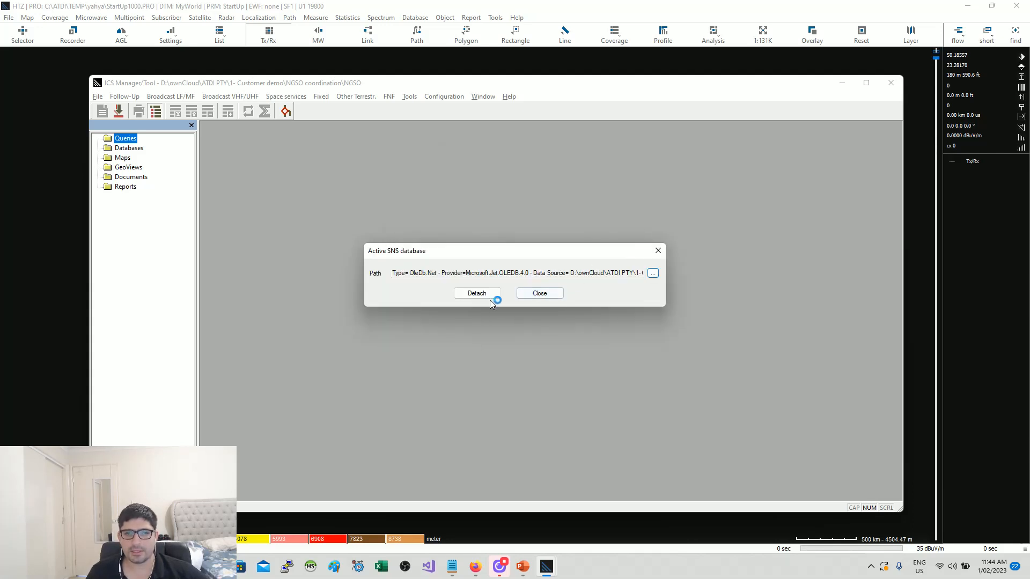
{"action": "left_click", "coordinate": [540, 294]}
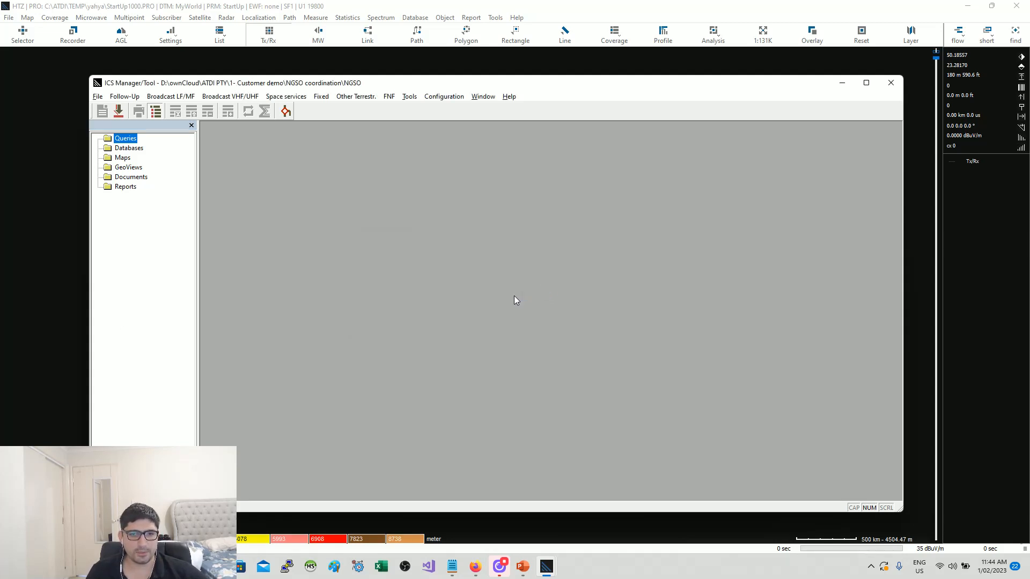
Move the ICS manager window aside, view the HTZ map behind it zoomed in one level, and return to ICS manager
{"action": "left_click_drag", "start_coordinate": [363, 87], "coordinate": [461, 83]}
{"action": "left_click", "coordinate": [92, 185]}
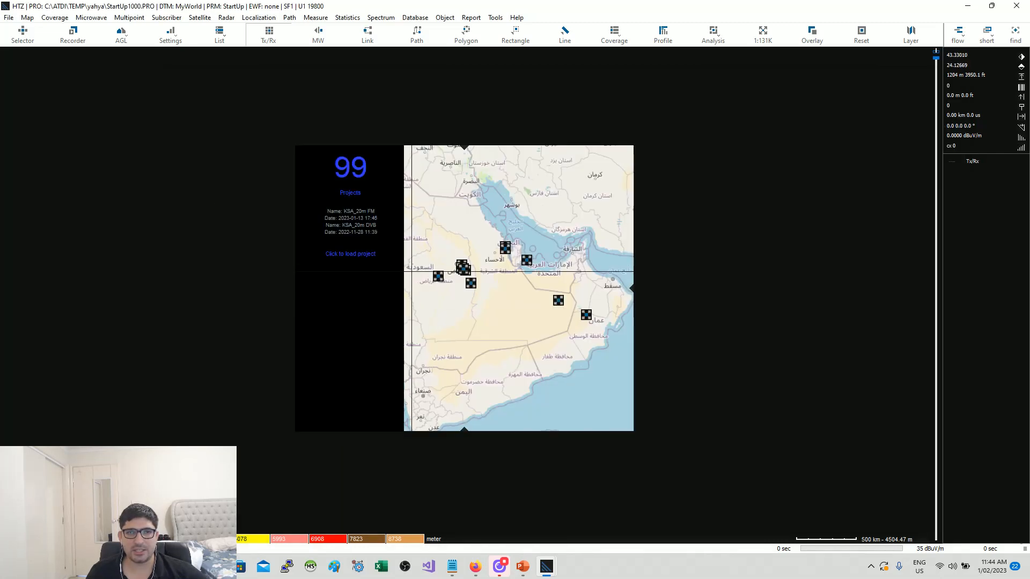
{"action": "key", "text": "alt+Tab"}
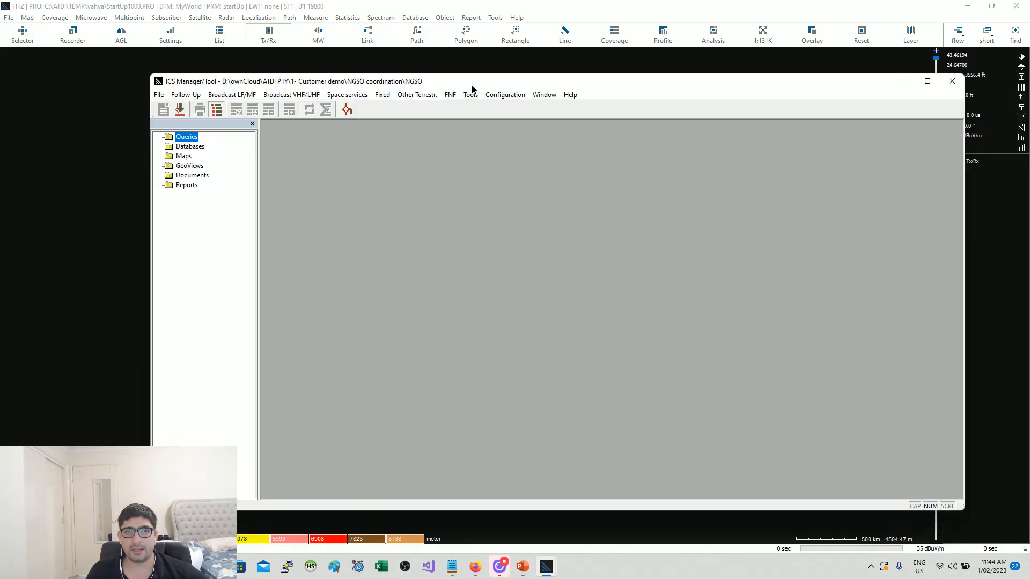
{"action": "left_click_drag", "start_coordinate": [472, 87], "coordinate": [706, 88]}
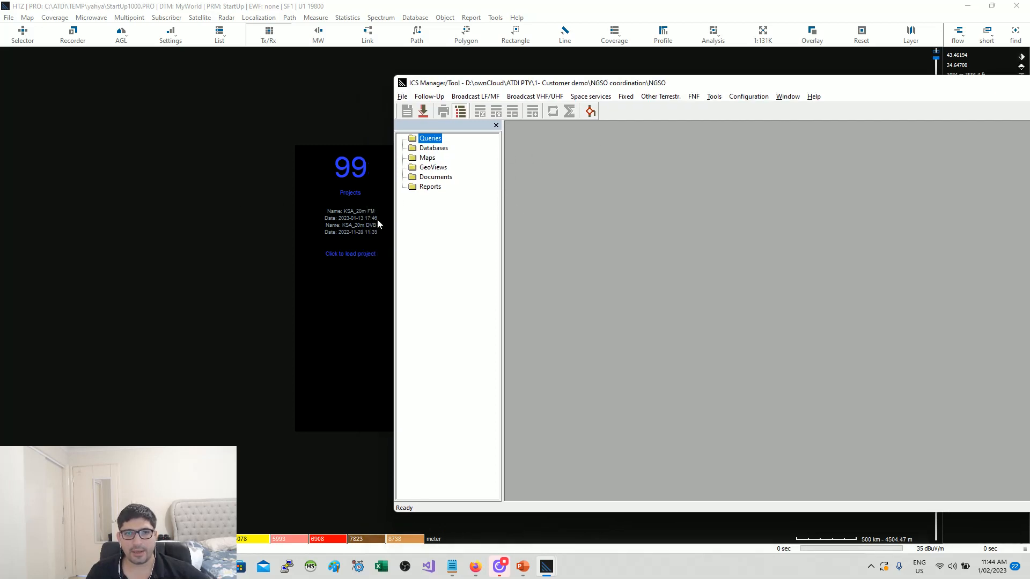
{"action": "left_click_drag", "start_coordinate": [697, 83], "coordinate": [559, 70]}
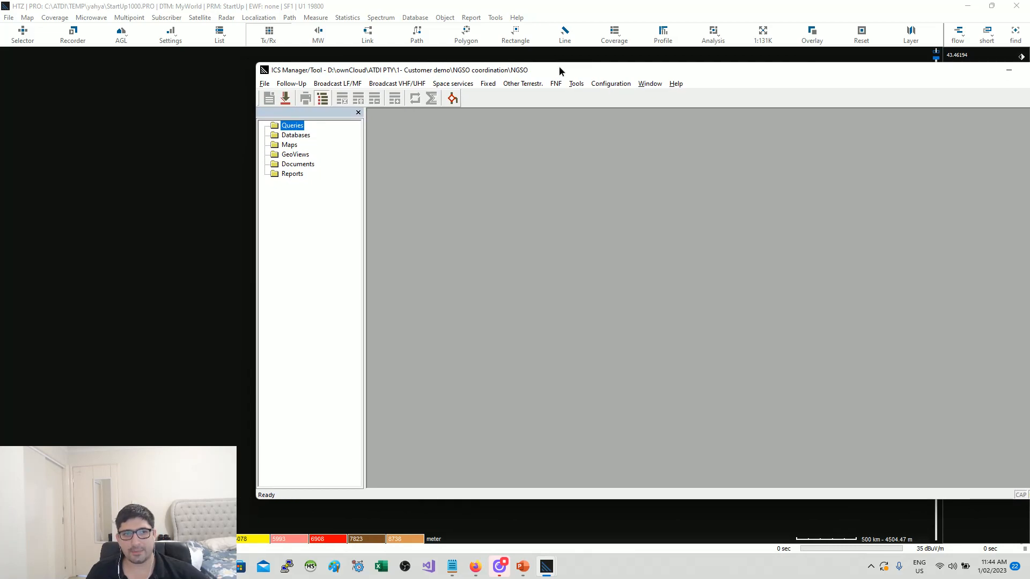
{"action": "left_click", "coordinate": [146, 134]}
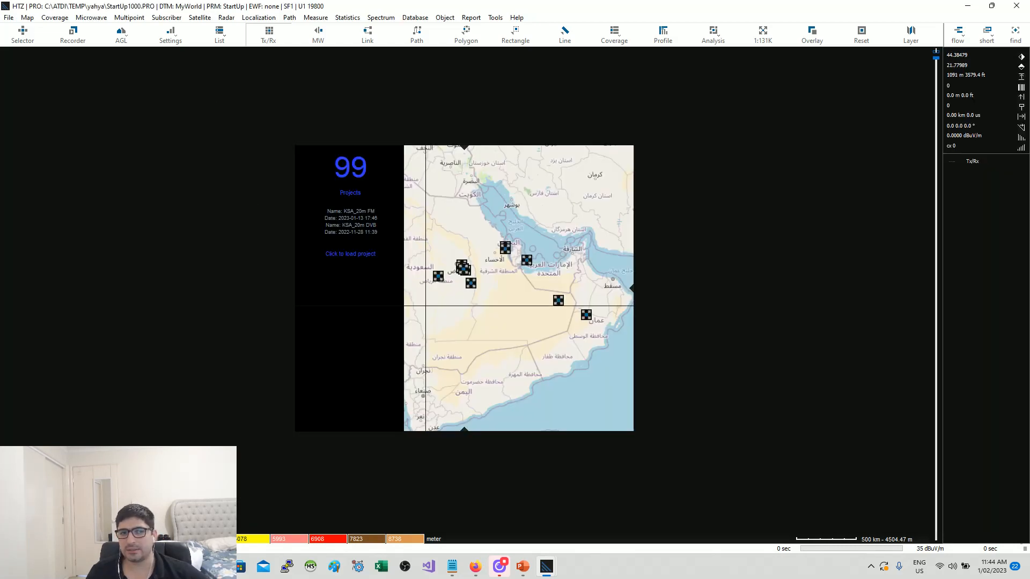
{"action": "scroll", "coordinate": [426, 306], "scroll_direction": "up", "scroll_amount": 1}
{"action": "key", "text": "alt+Tab"}
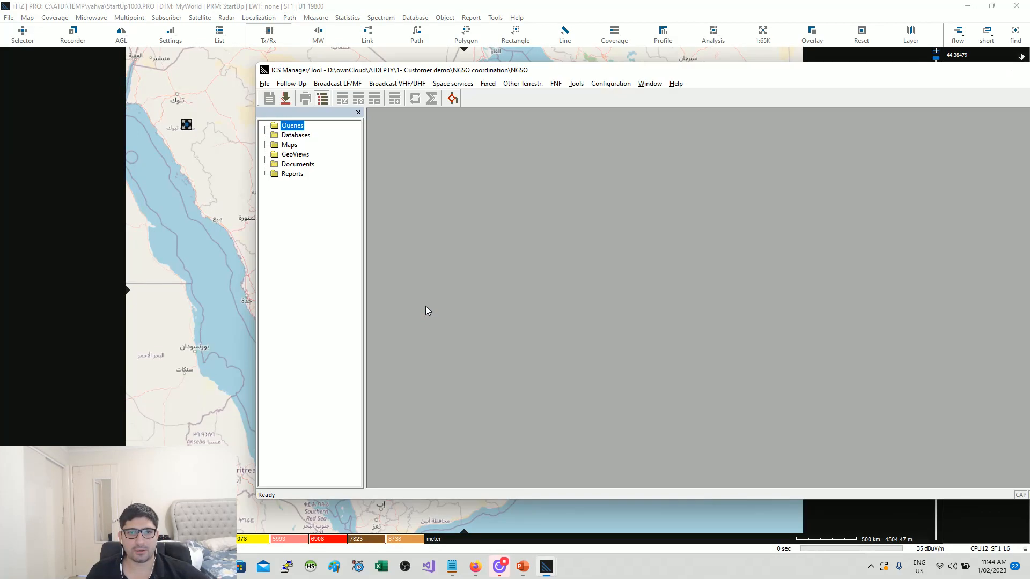
{"action": "left_click_drag", "start_coordinate": [514, 69], "coordinate": [442, 89]}
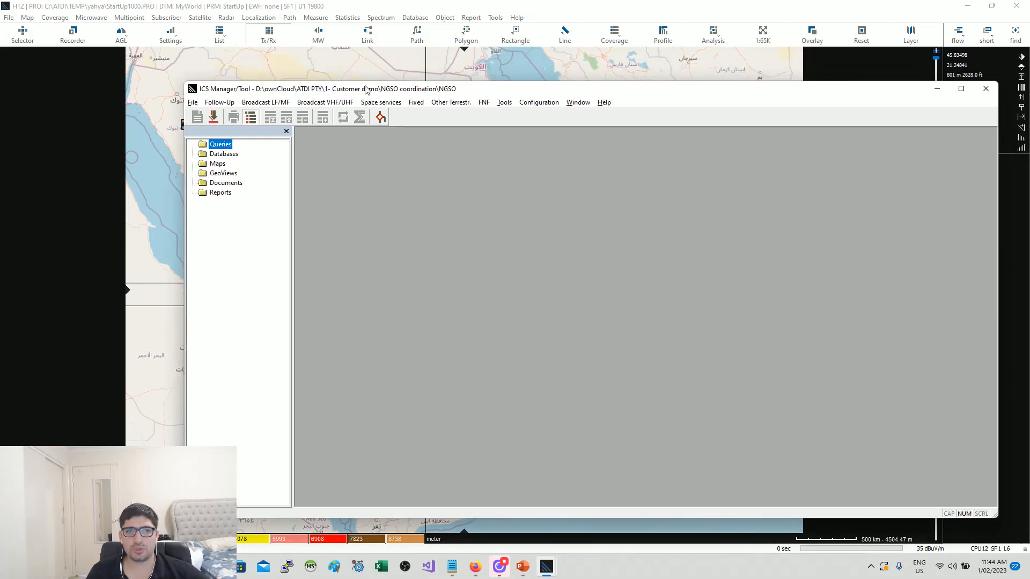
Start a new query and expand ITU-R, SRS and Notice (General information for the notice) in the query tree
{"action": "right_click", "coordinate": [222, 149]}
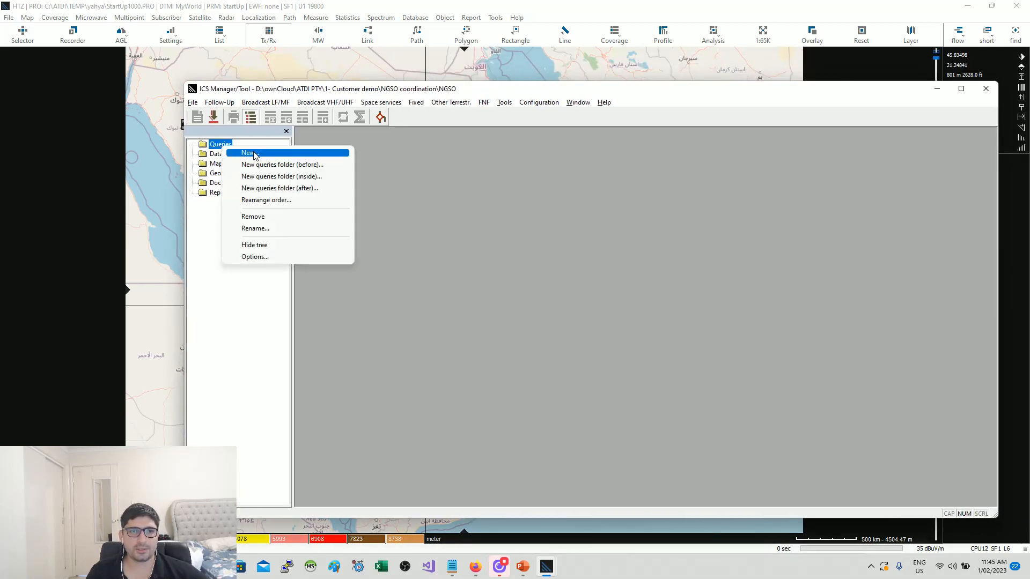
{"action": "left_click", "coordinate": [252, 154]}
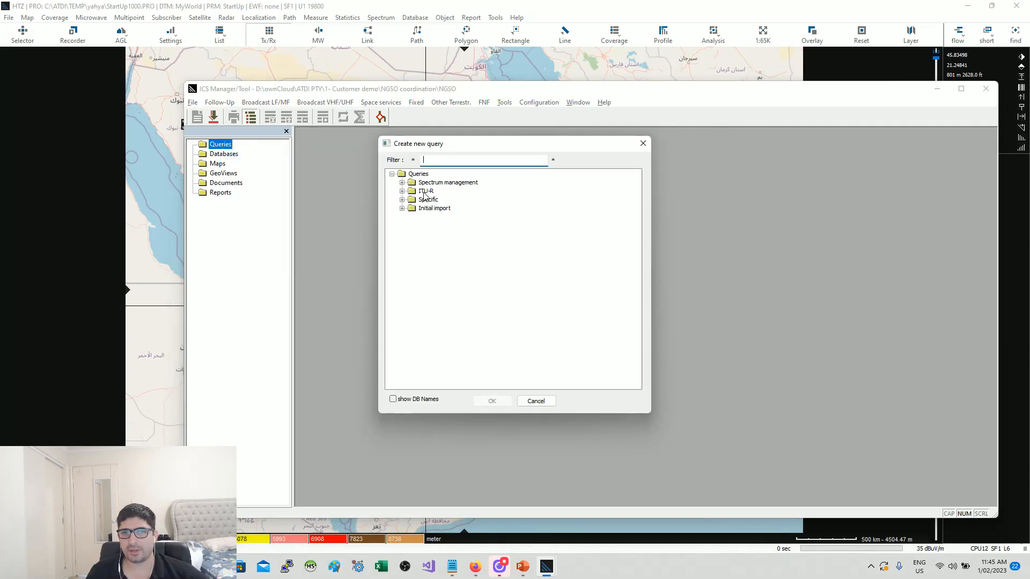
{"action": "left_click_drag", "start_coordinate": [466, 150], "coordinate": [486, 152]}
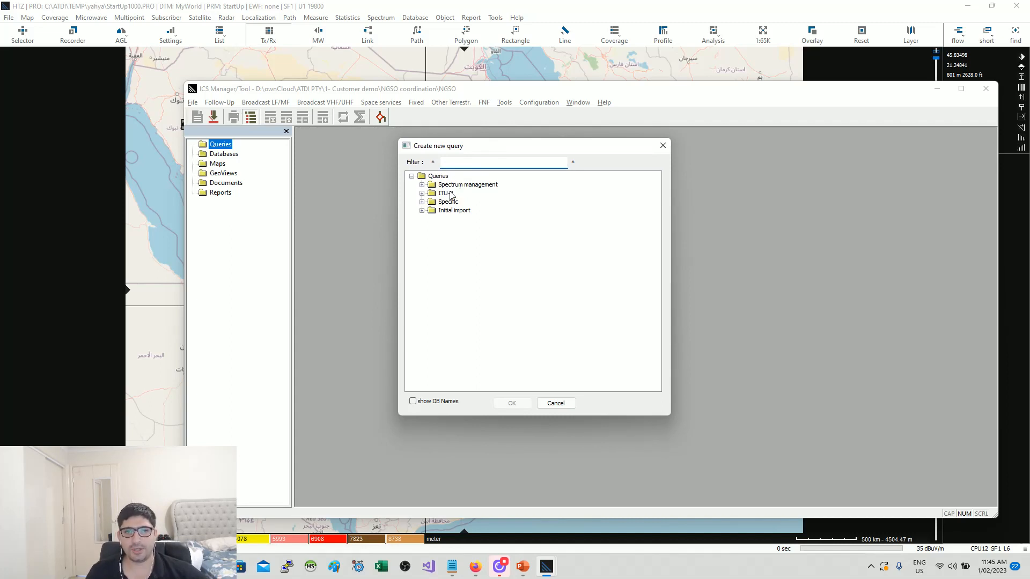
{"action": "left_click", "coordinate": [422, 193]}
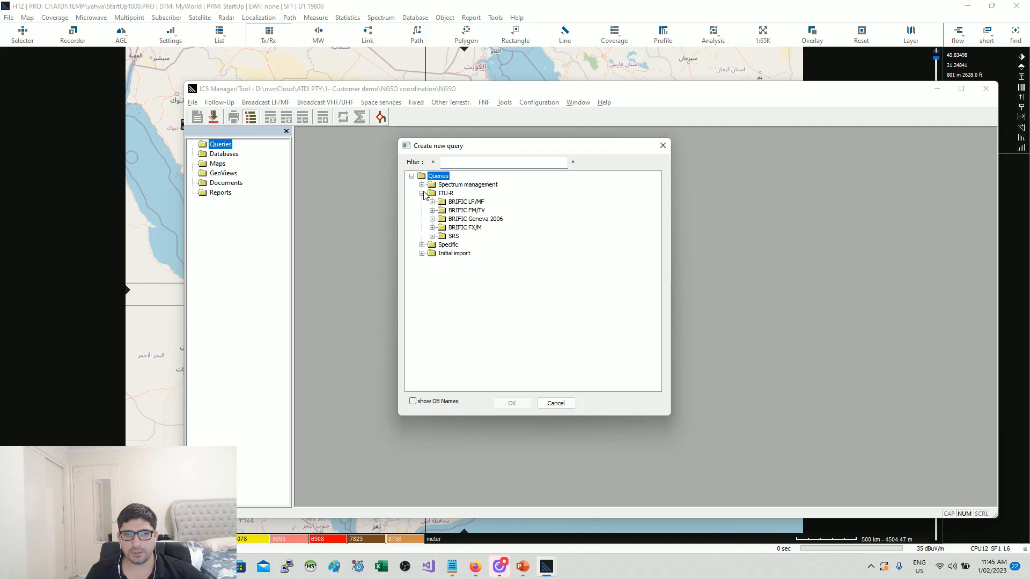
{"action": "left_click", "coordinate": [433, 238]}
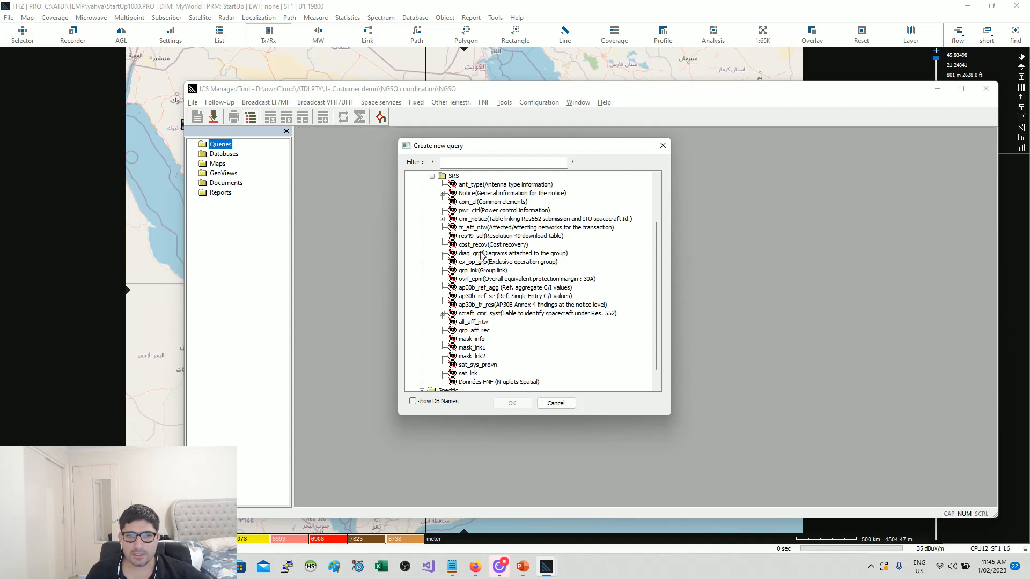
{"action": "left_click", "coordinate": [482, 219]}
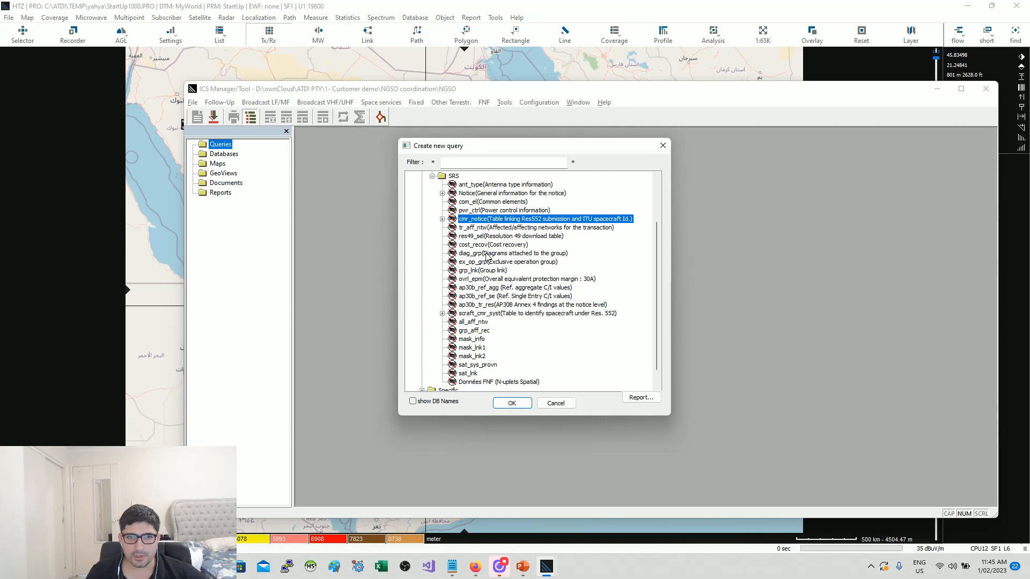
{"action": "left_click", "coordinate": [485, 194]}
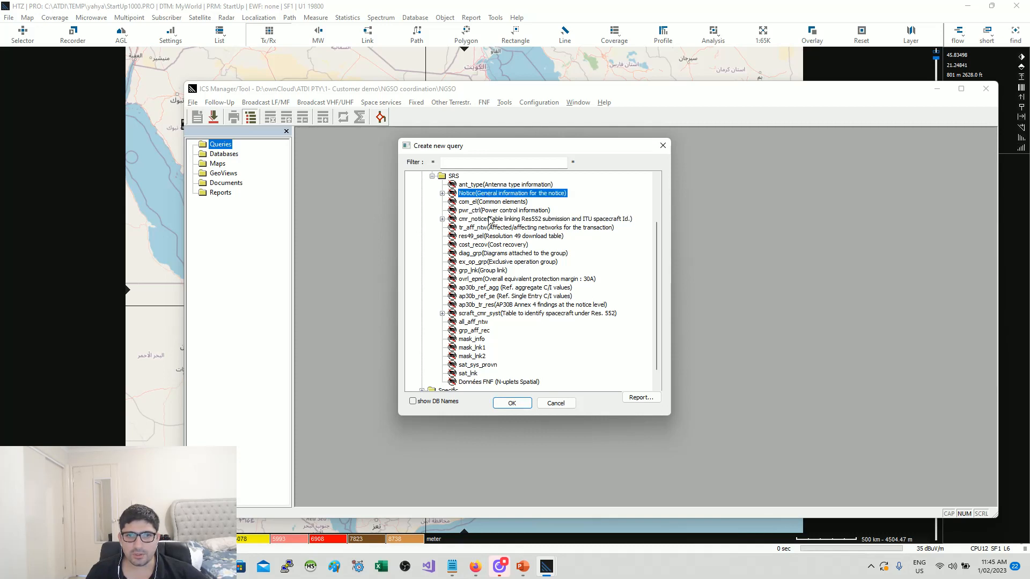
{"action": "left_click", "coordinate": [444, 194]}
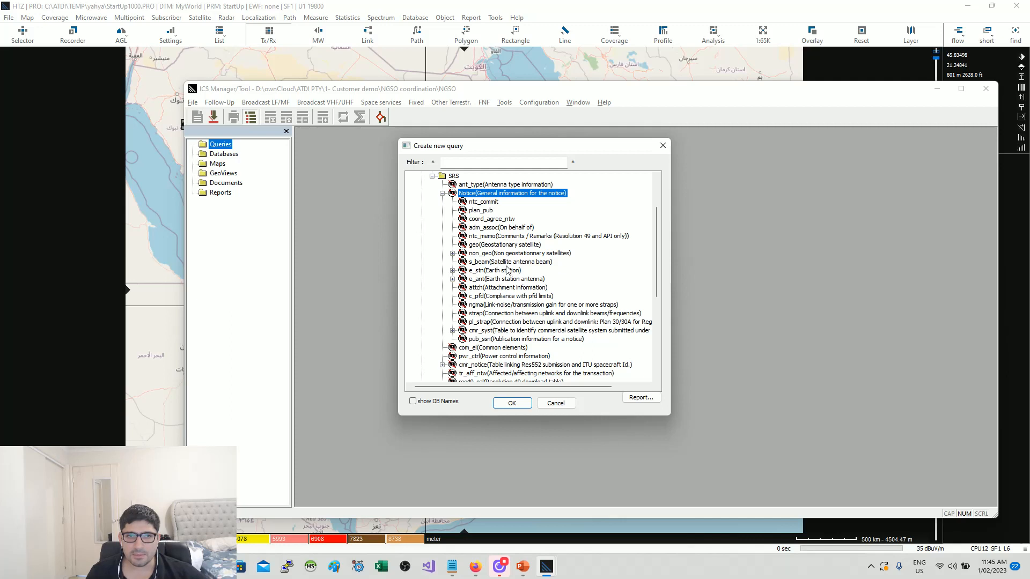
Create the query on the non_geo (Non geostationary satellites) table and maximize its results within ICS manager
{"action": "left_click", "coordinate": [503, 254]}
{"action": "left_click", "coordinate": [535, 256]}
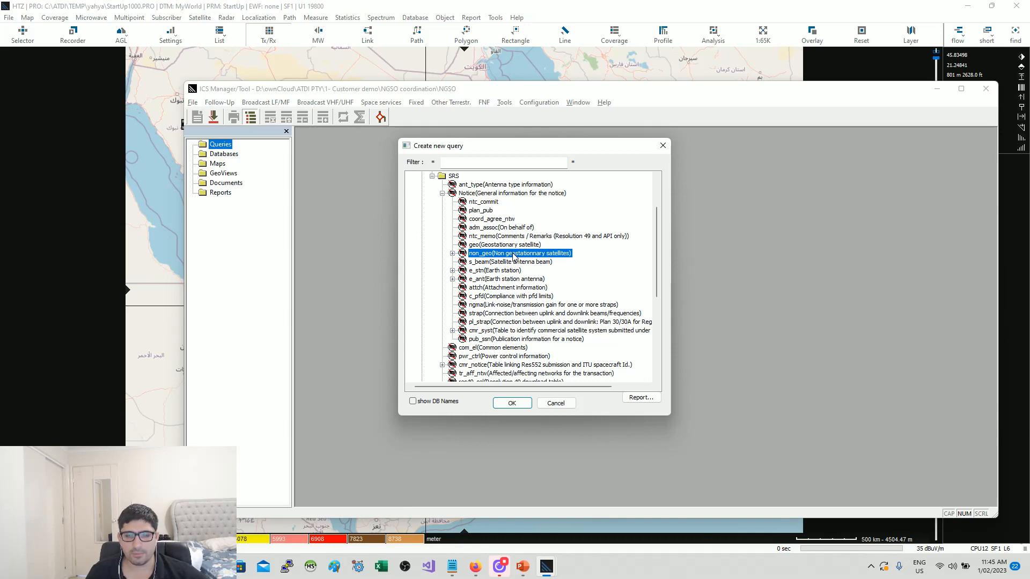
{"action": "scroll", "coordinate": [513, 256], "scroll_direction": "down", "scroll_amount": 2}
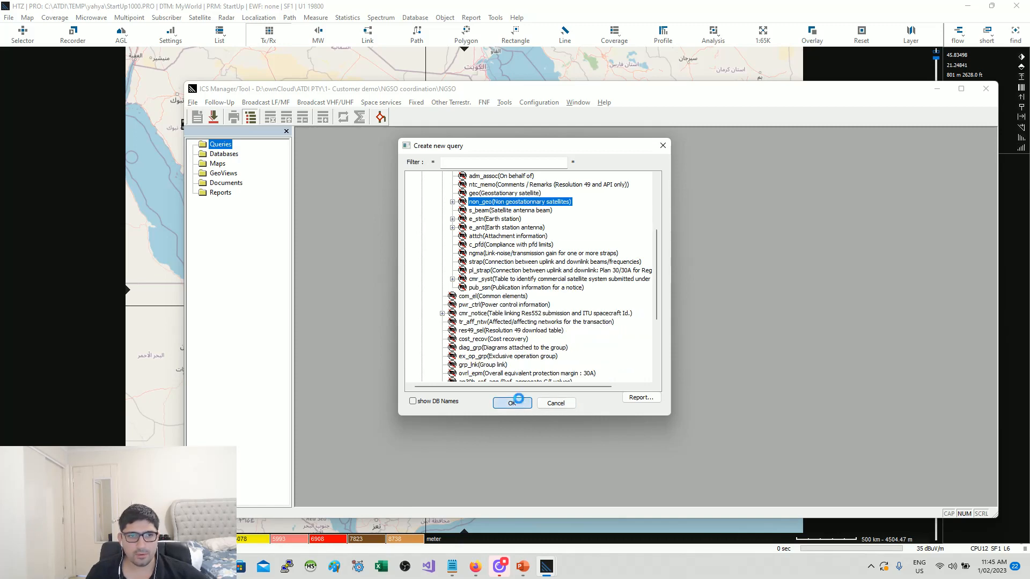
{"action": "left_click", "coordinate": [519, 401]}
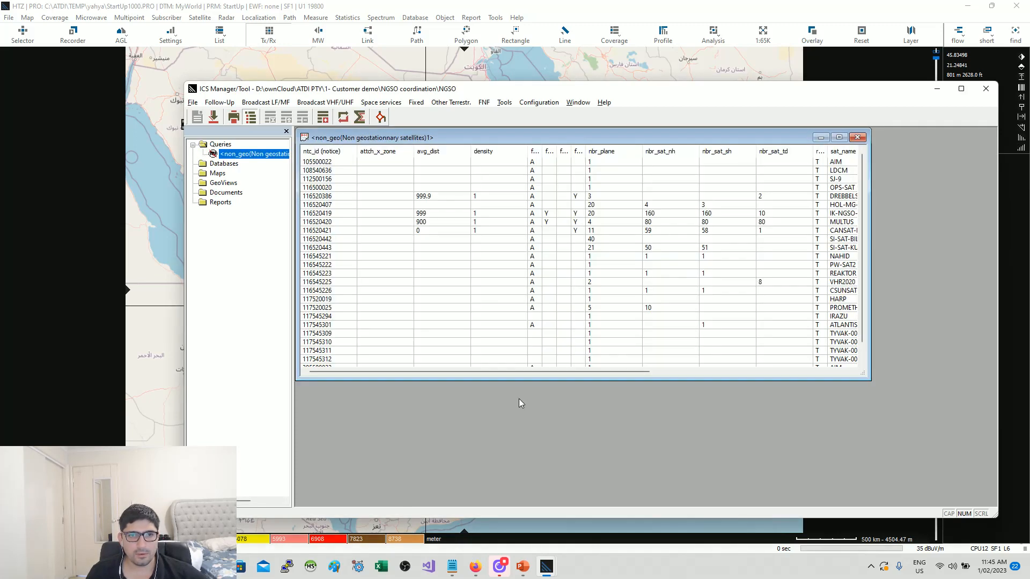
{"action": "left_click", "coordinate": [839, 137]}
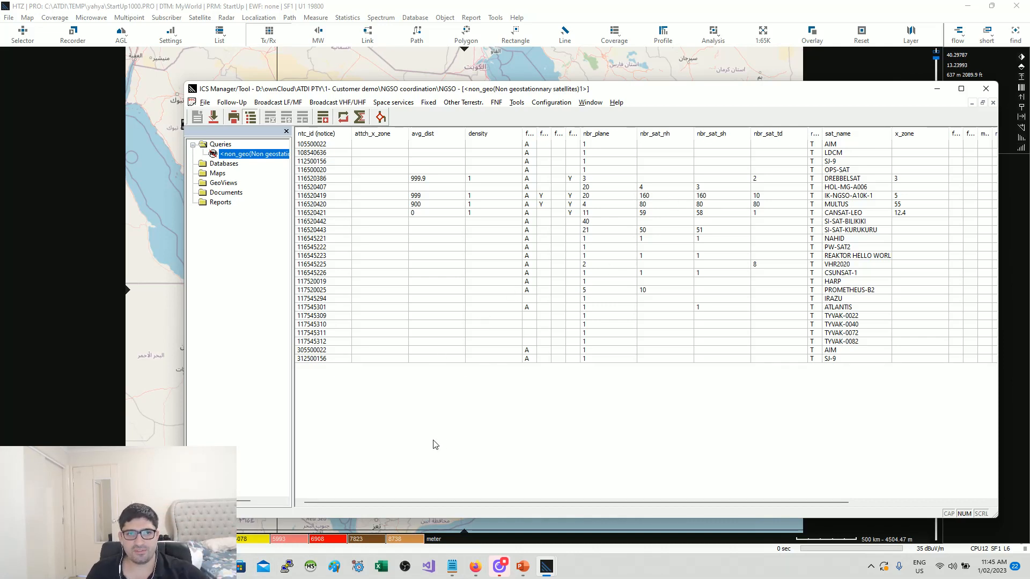
Select the SI-SAT-KURUKURU record, compare it with the satellite name on the PowerPoint slide, and return to ICS manager
{"action": "left_click_drag", "start_coordinate": [477, 500], "coordinate": [624, 481]}
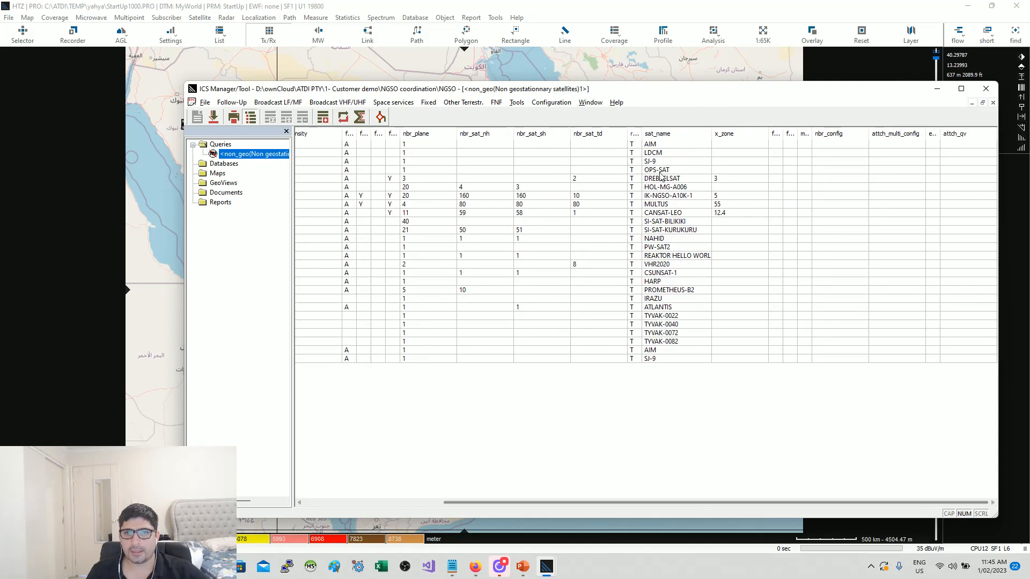
{"action": "left_click", "coordinate": [685, 231]}
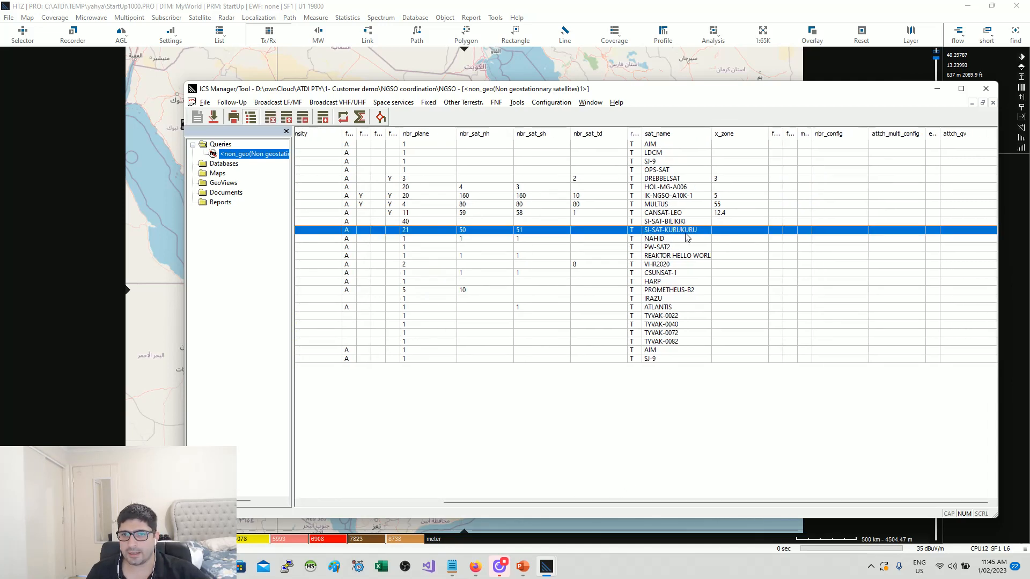
{"action": "key", "text": "alt+Tab"}
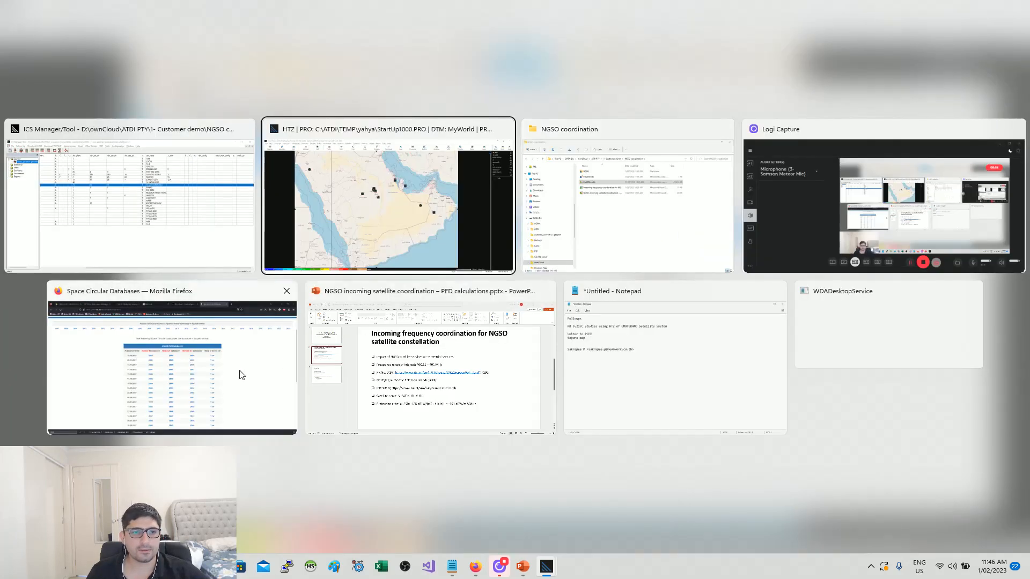
{"action": "left_click", "coordinate": [471, 356]}
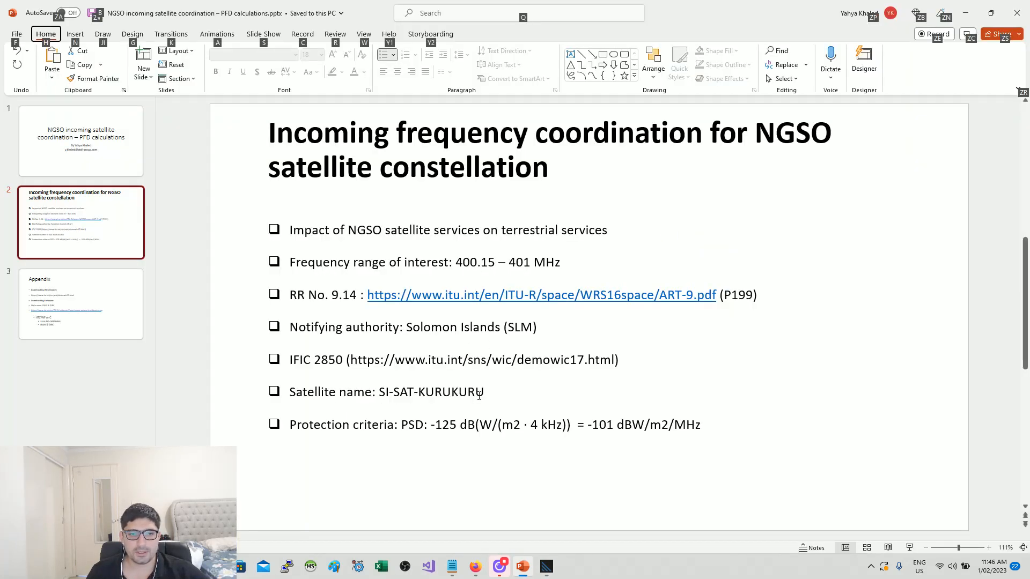
{"action": "left_click_drag", "start_coordinate": [379, 392], "coordinate": [485, 392]}
{"action": "key", "text": "alt+Tab"}
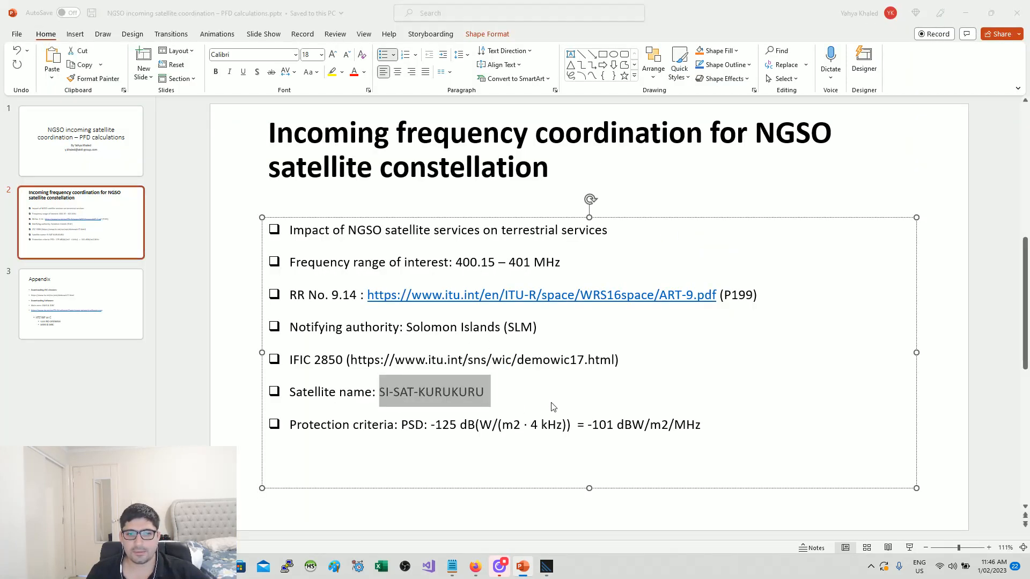
Filter the sat_name column of the non_geo query with a Like condition of SI-SAT-KURUKURU
{"action": "right_click", "coordinate": [677, 138]}
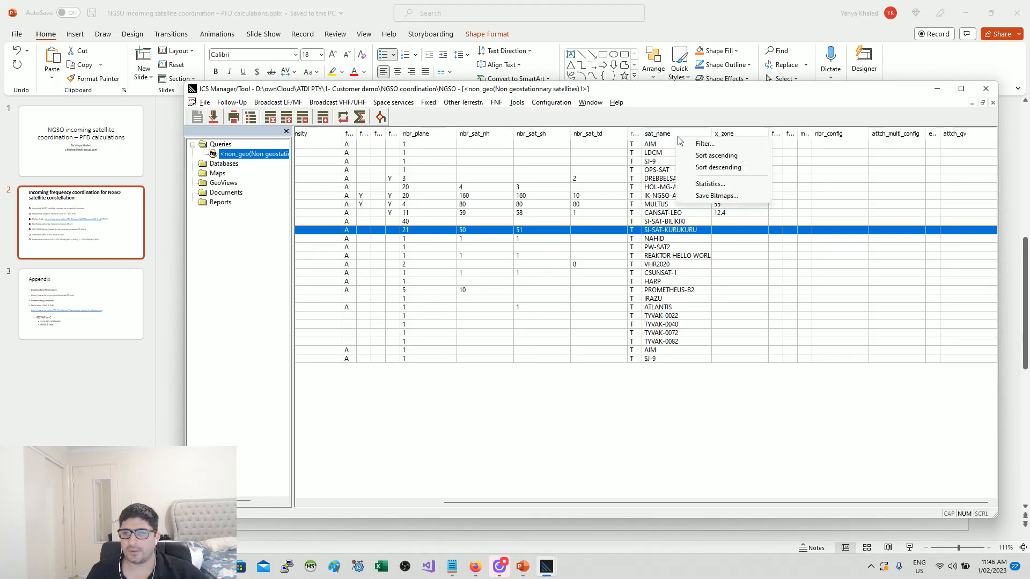
{"action": "left_click", "coordinate": [719, 147]}
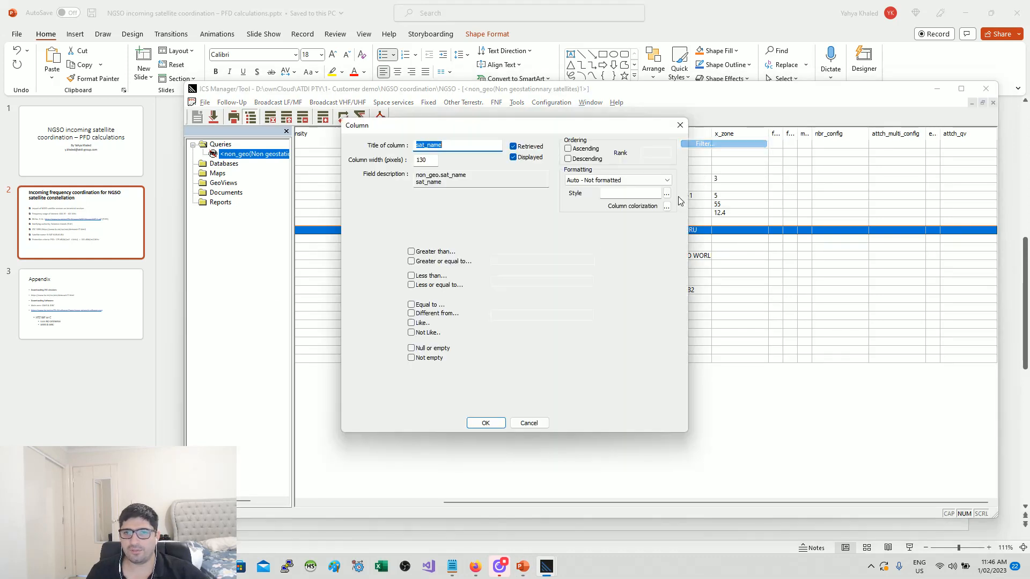
{"action": "left_click", "coordinate": [431, 324]}
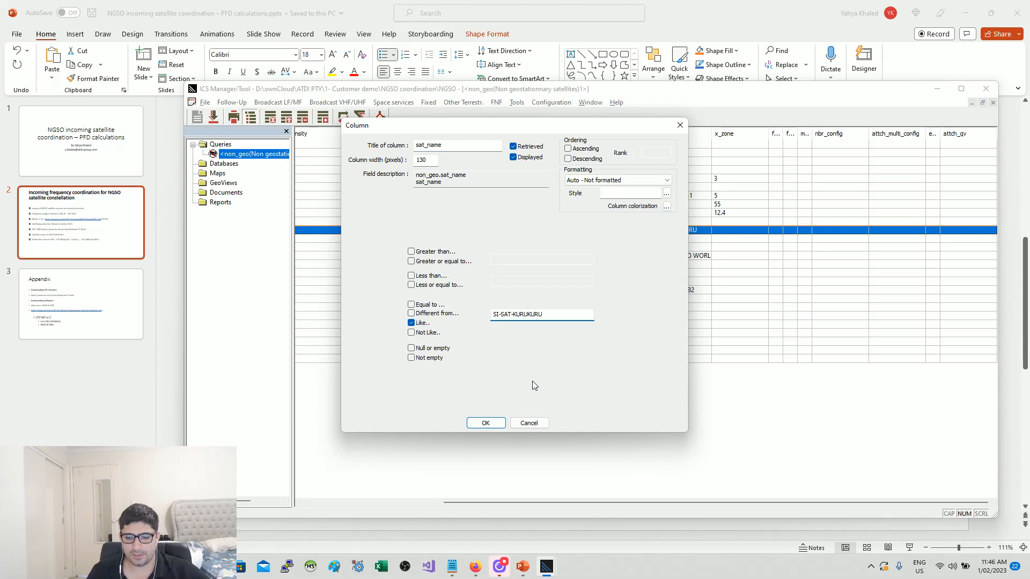
{"action": "left_click", "coordinate": [485, 424]}
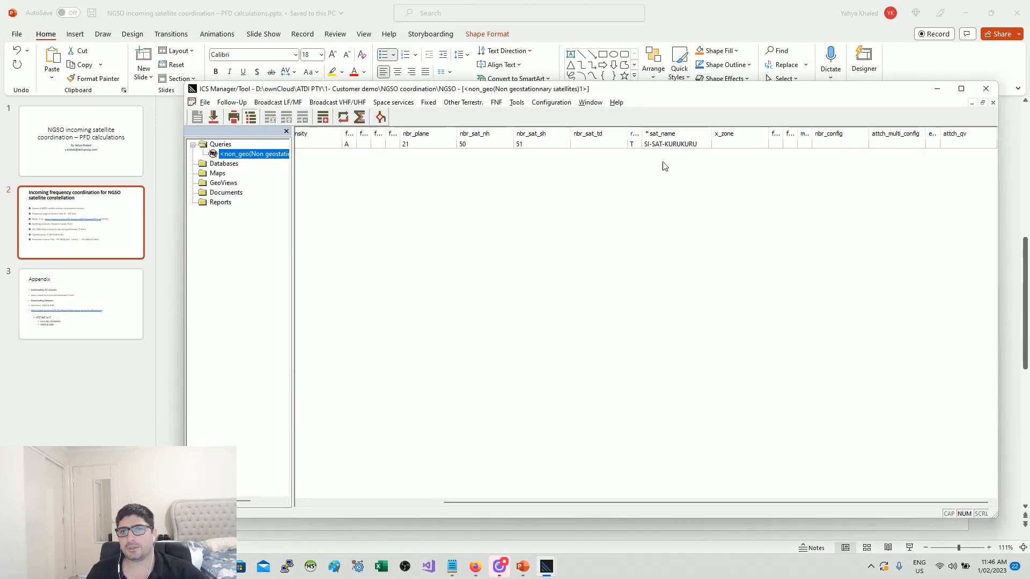
Select the filtered SI-SAT-KURUKURU record and widen the ref_body column beside the satellite name
{"action": "left_click", "coordinate": [652, 145]}
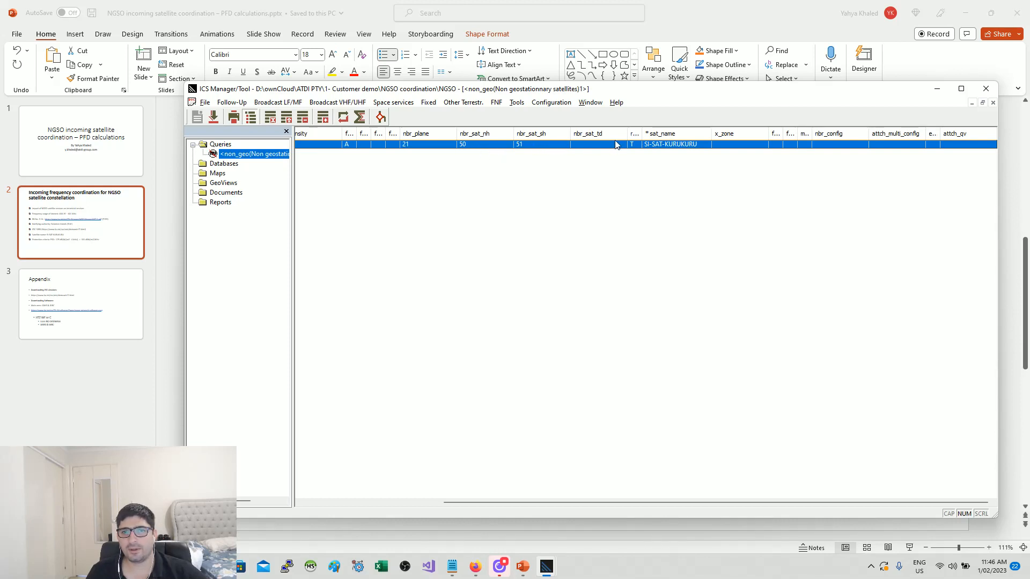
{"action": "right_click", "coordinate": [669, 146]}
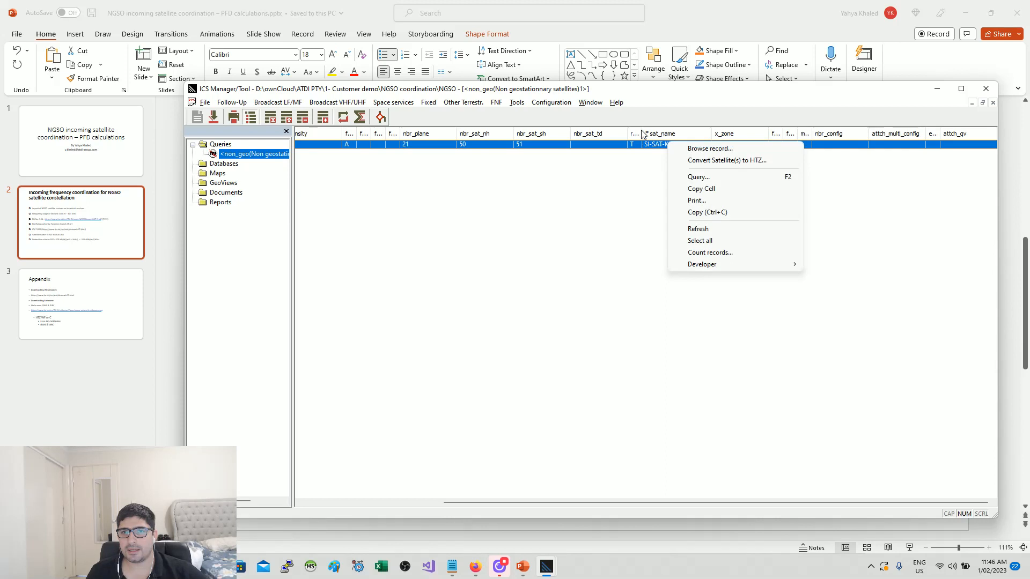
{"action": "left_click", "coordinate": [648, 130]}
{"action": "mouse_move", "coordinate": [643, 131]}
{"action": "left_mouse_down"}
{"action": "mouse_move", "coordinate": [676, 131]}
{"action": "mouse_move", "coordinate": [663, 133]}
{"action": "left_mouse_up"}
Browse the SI-SAT-KURUKURU record and expand its NonGeo and Orbits branches to examine the orbital planes
{"action": "right_click", "coordinate": [689, 146]}
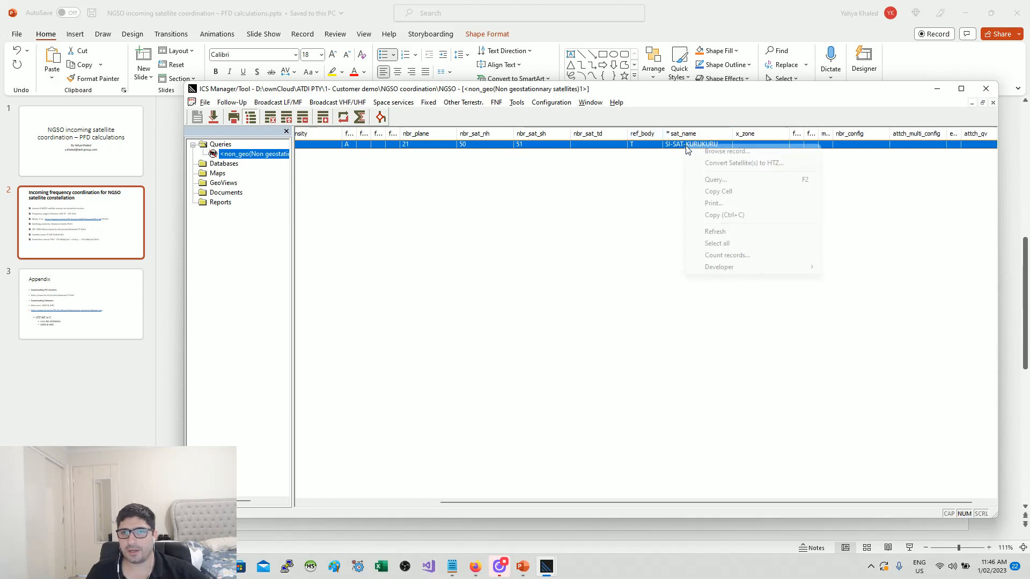
{"action": "left_click", "coordinate": [738, 152]}
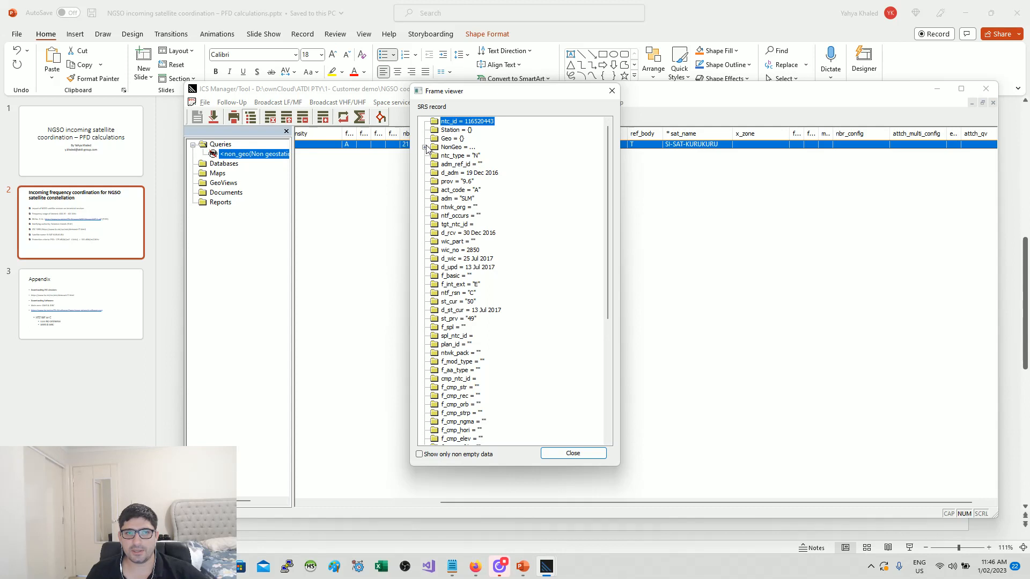
{"action": "left_click", "coordinate": [425, 147]}
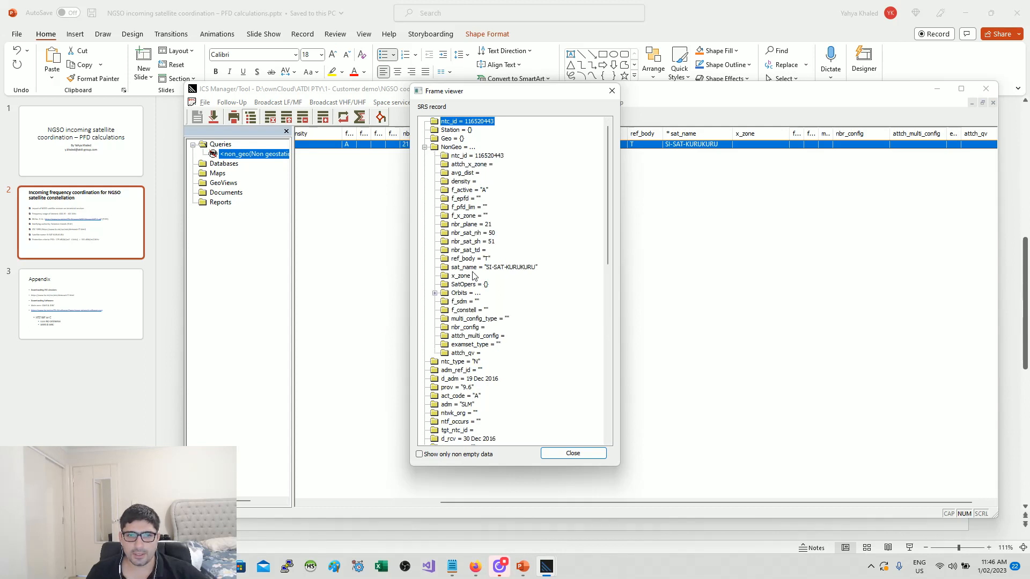
{"action": "left_click", "coordinate": [435, 293]}
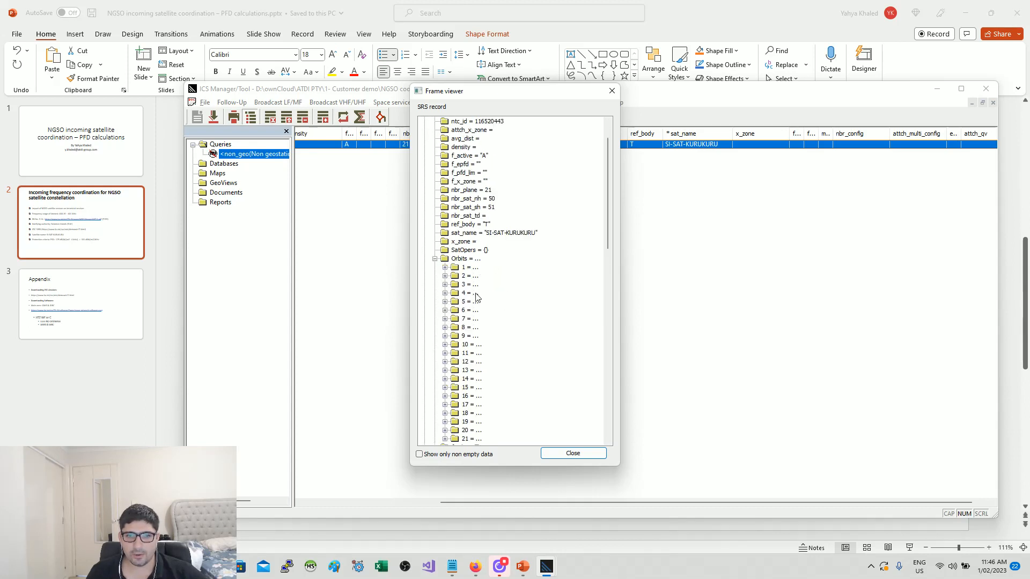
{"action": "scroll", "coordinate": [461, 344], "scroll_direction": "down", "scroll_amount": 5}
Examine the parameters of orbit 21 and its phase 1 in the record, and close the Frame viewer
{"action": "left_click", "coordinate": [445, 336]}
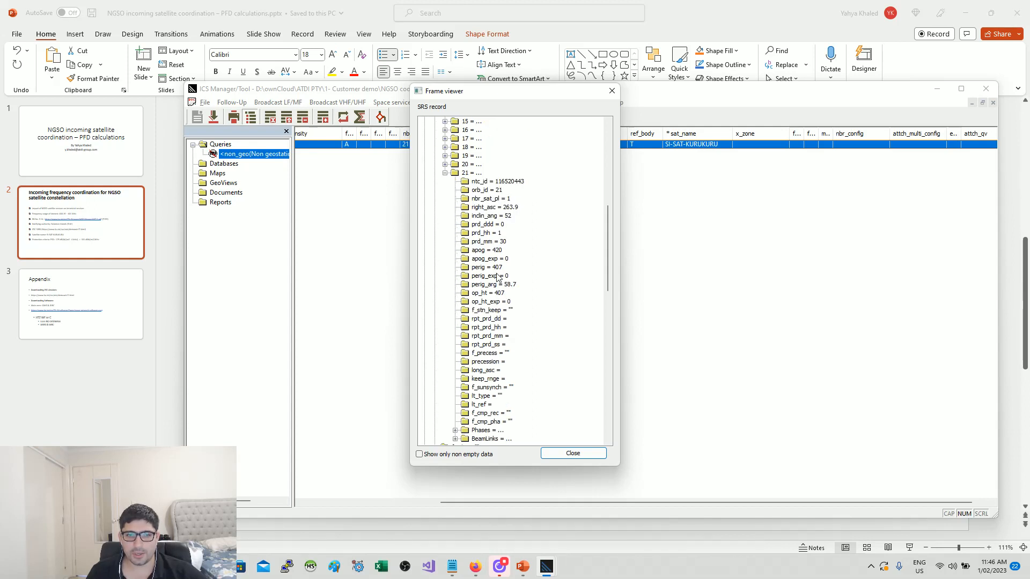
{"action": "scroll", "coordinate": [498, 277], "scroll_direction": "down", "scroll_amount": 2}
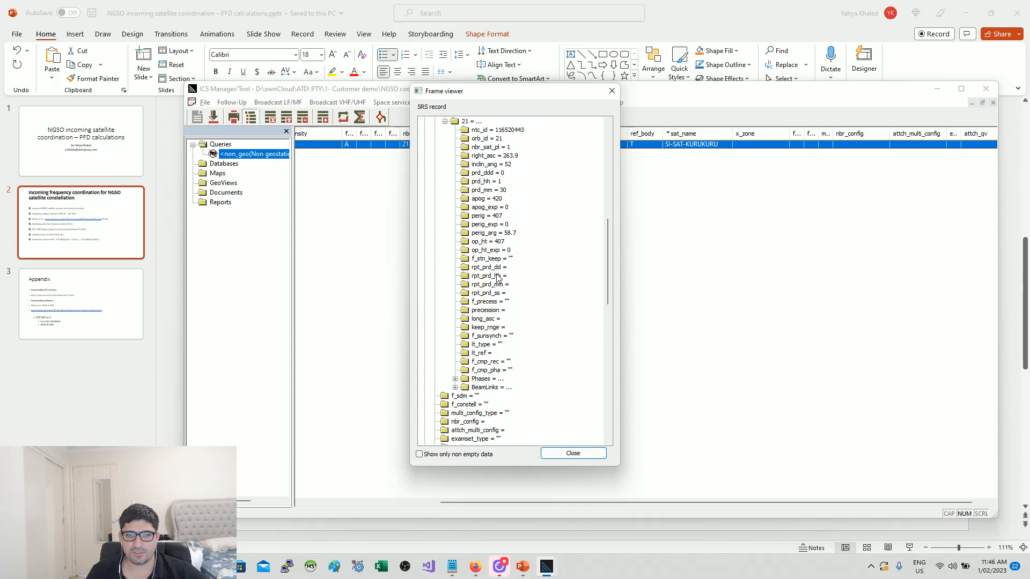
{"action": "left_click", "coordinate": [456, 379]}
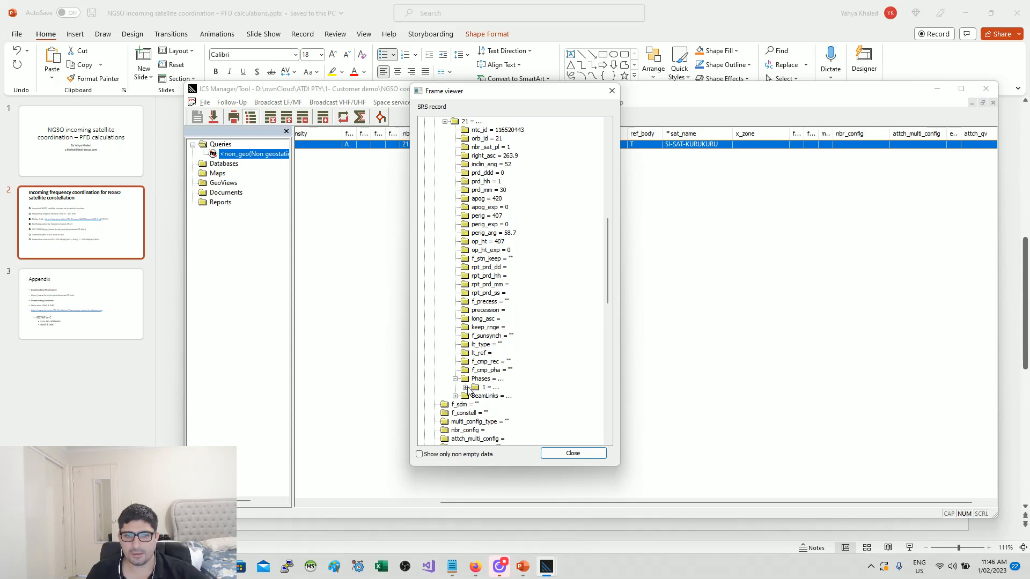
{"action": "left_click", "coordinate": [465, 388]}
{"action": "scroll", "coordinate": [493, 397], "scroll_direction": "down", "scroll_amount": 2}
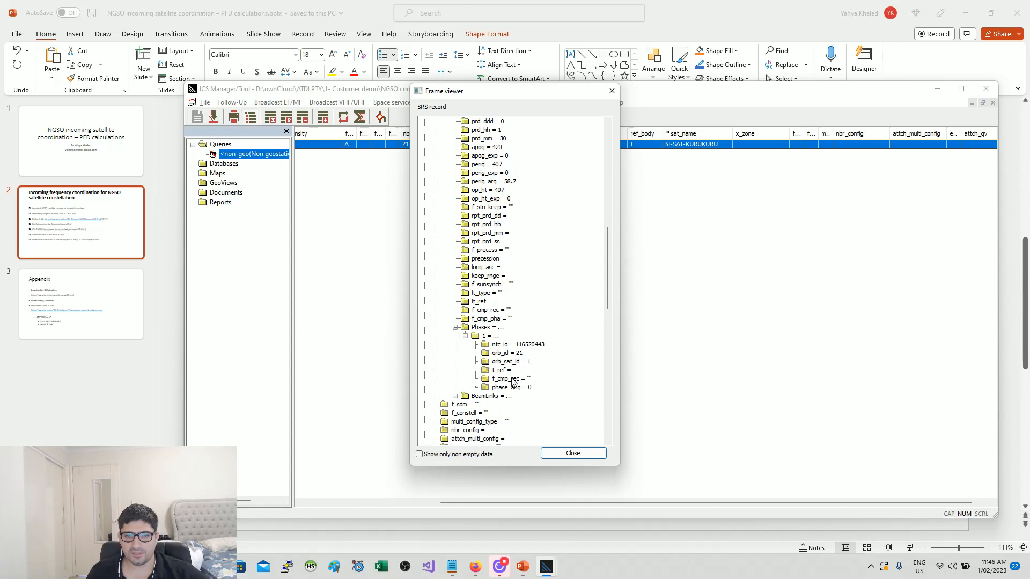
{"action": "left_click", "coordinate": [612, 90]}
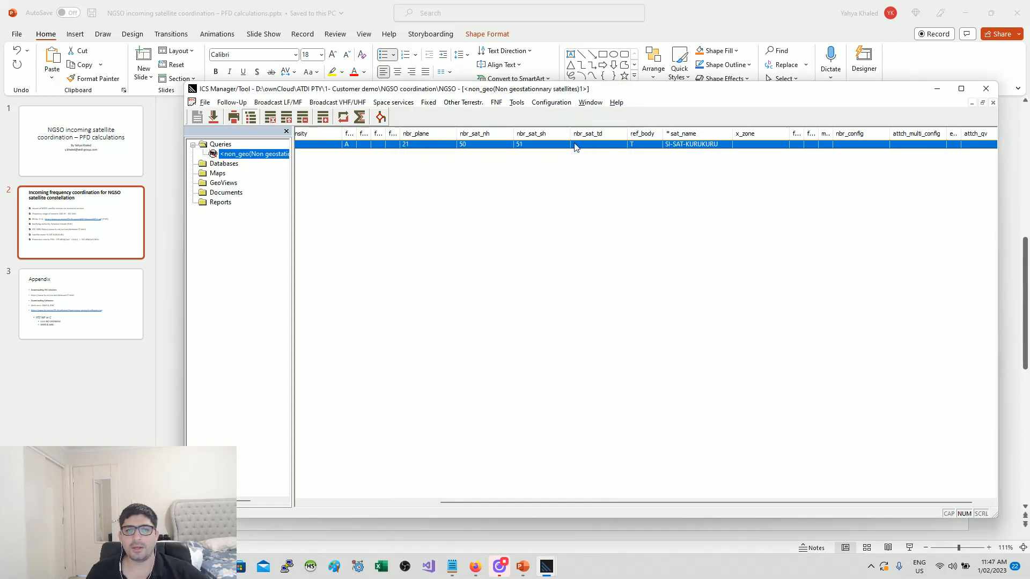
Start converting the SI-SAT-KURUKURU satellite to HTZ and move the HTZ database dialog over the middle of the query results
{"action": "mouse_move", "coordinate": [578, 89]}
{"action": "left_mouse_down"}
{"action": "mouse_move", "coordinate": [517, 102]}
{"action": "mouse_move", "coordinate": [576, 94]}
{"action": "left_mouse_up"}
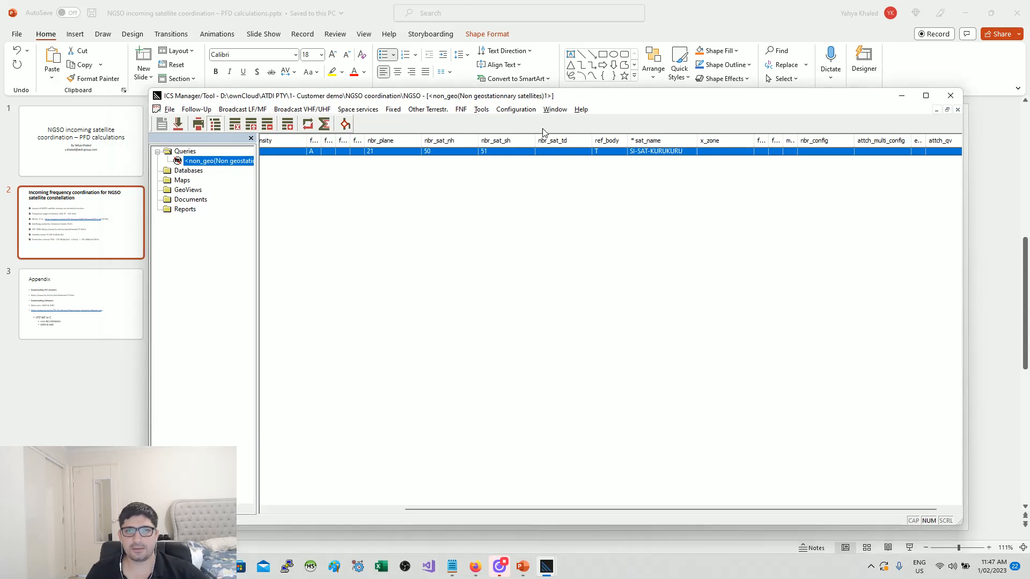
{"action": "right_click", "coordinate": [522, 151]}
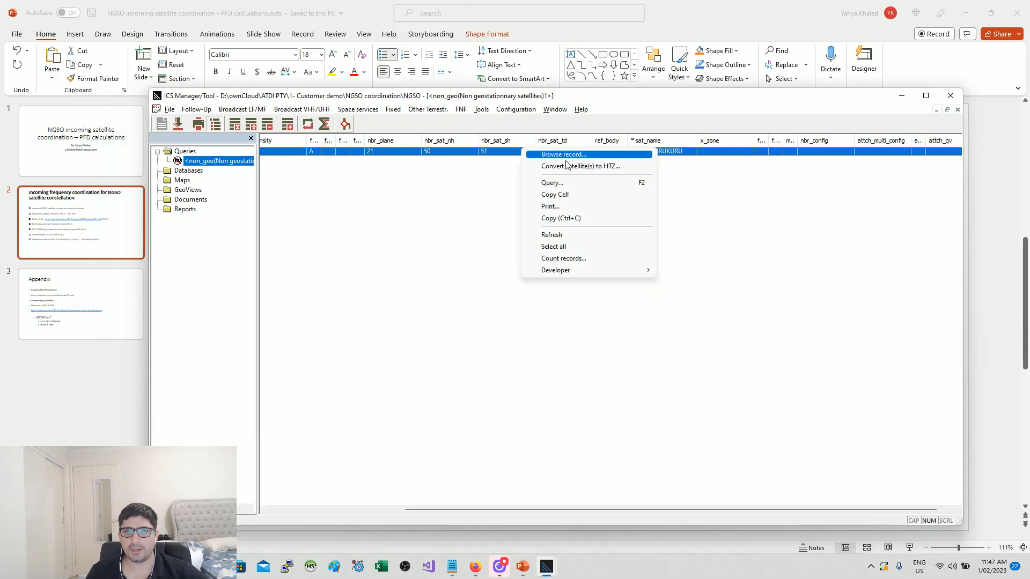
{"action": "left_click", "coordinate": [620, 171]}
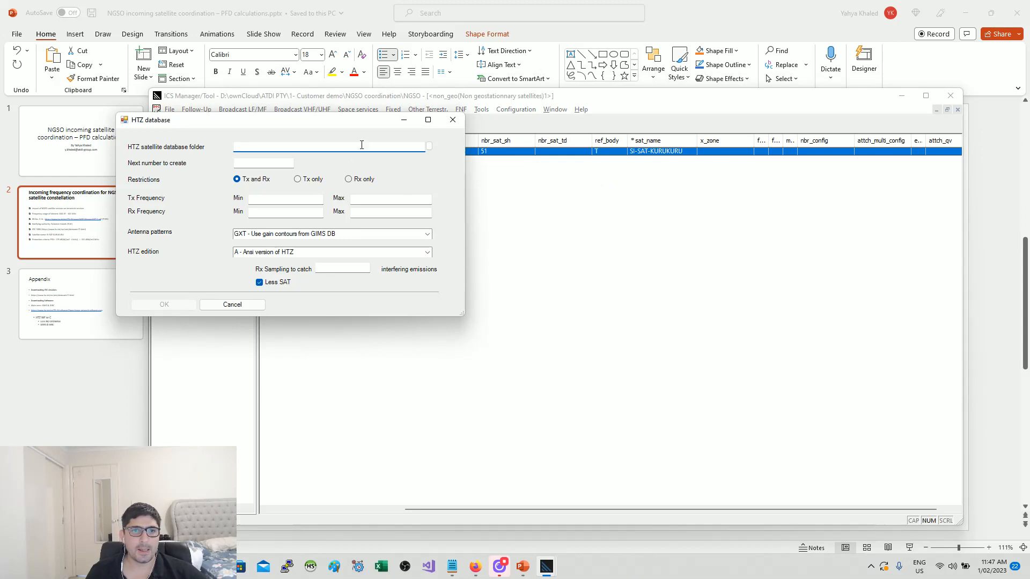
{"action": "left_click_drag", "start_coordinate": [373, 125], "coordinate": [624, 194]}
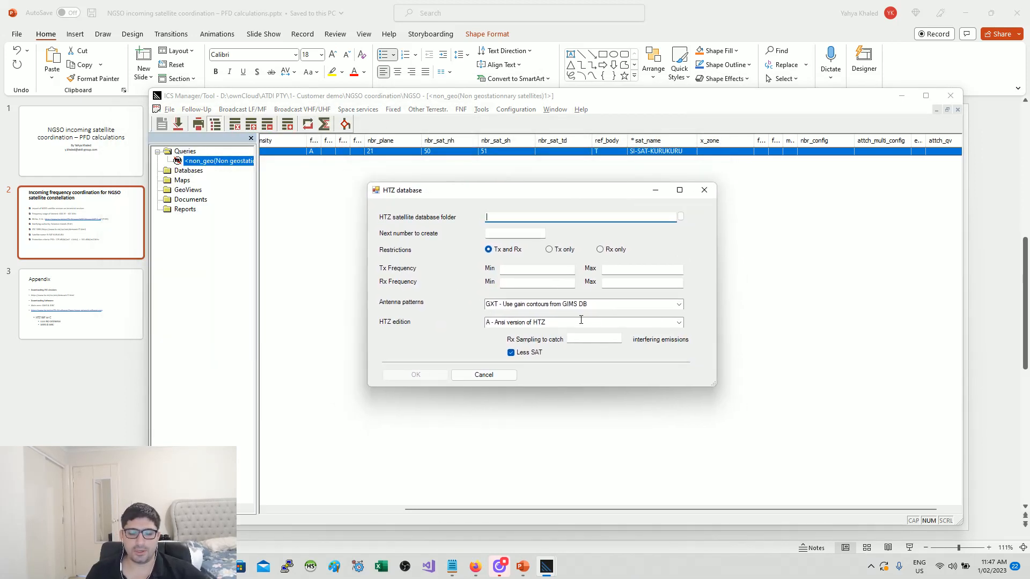
Switch to PowerPoint to check the frequency range of interest on the slide, and return to the HTZ database dialog
{"action": "key", "text": "super+Tab"}
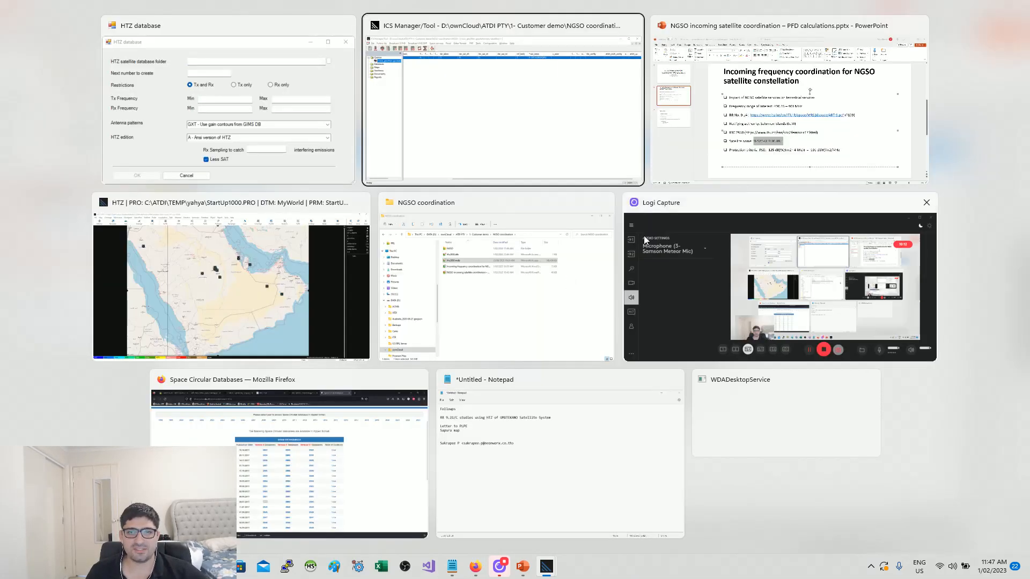
{"action": "left_click", "coordinate": [727, 156]}
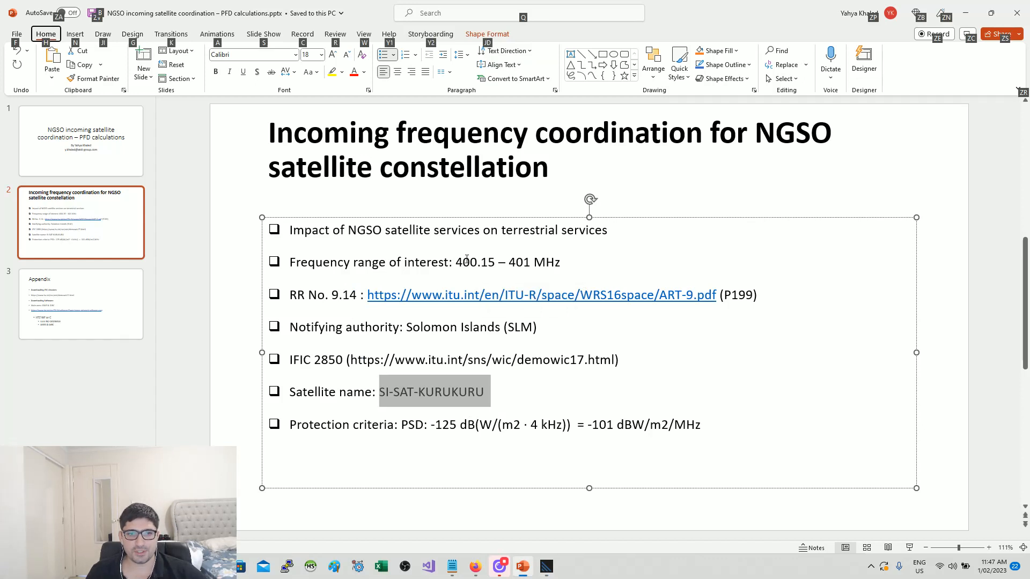
{"action": "left_click_drag", "start_coordinate": [465, 263], "coordinate": [560, 262]}
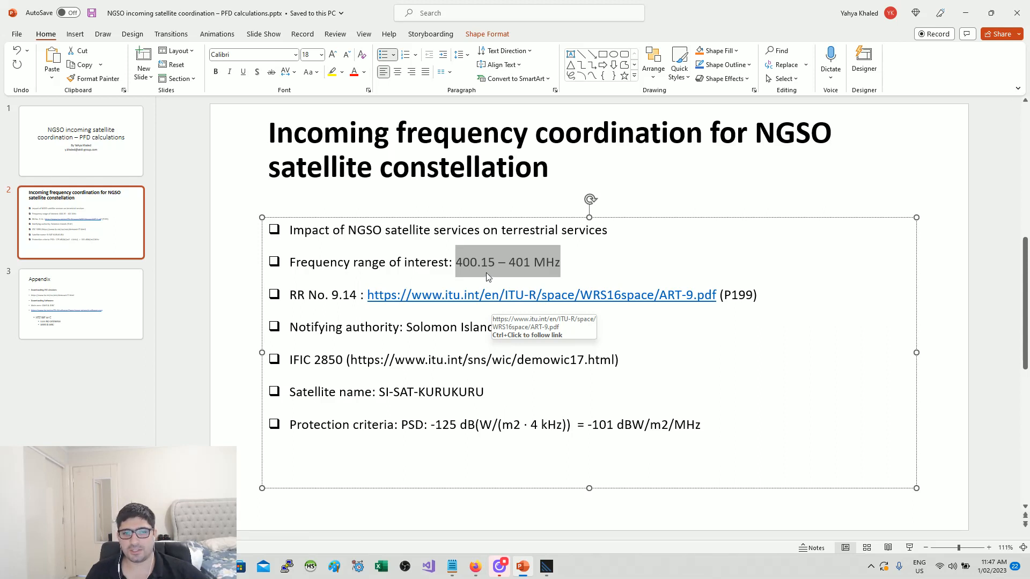
{"action": "left_click", "coordinate": [571, 258]}
{"action": "left_click_drag", "start_coordinate": [562, 262], "coordinate": [456, 262]}
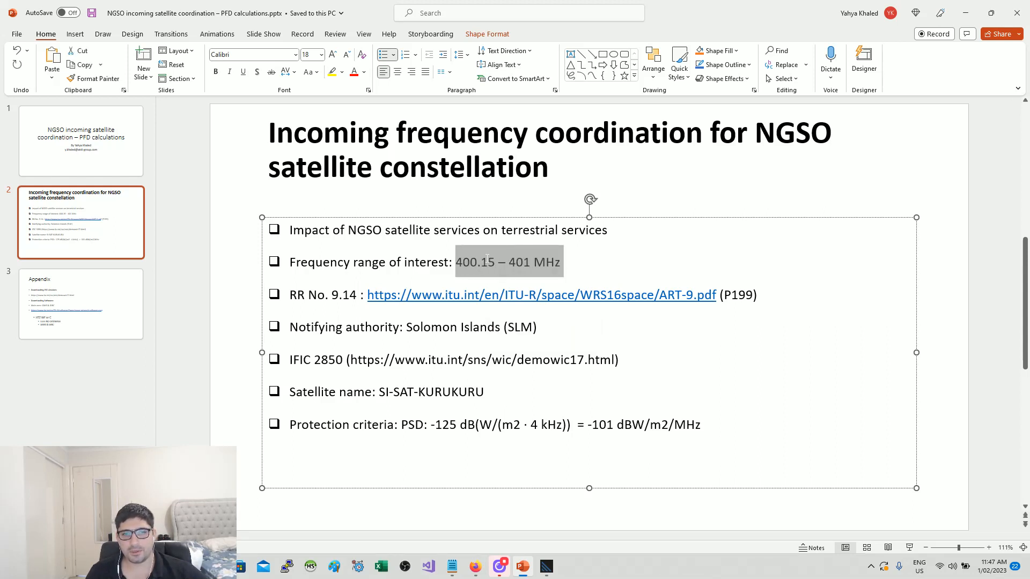
{"action": "key", "text": "alt+Tab"}
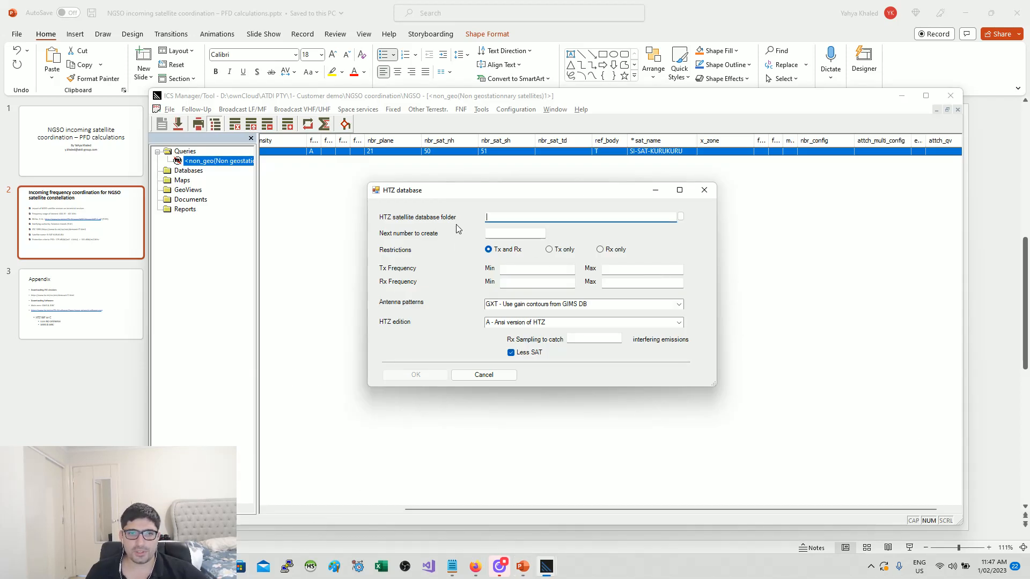
Set the HTZ satellite database folder to C:\ATDI\HTZ communications x64\Satellite
{"action": "left_click", "coordinate": [680, 216]}
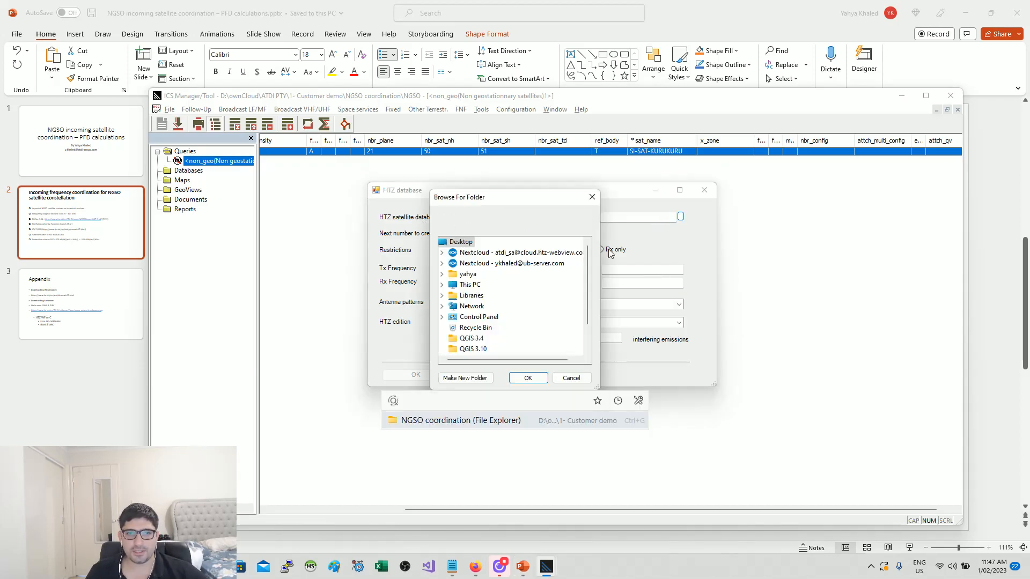
{"action": "double_click", "coordinate": [474, 289]}
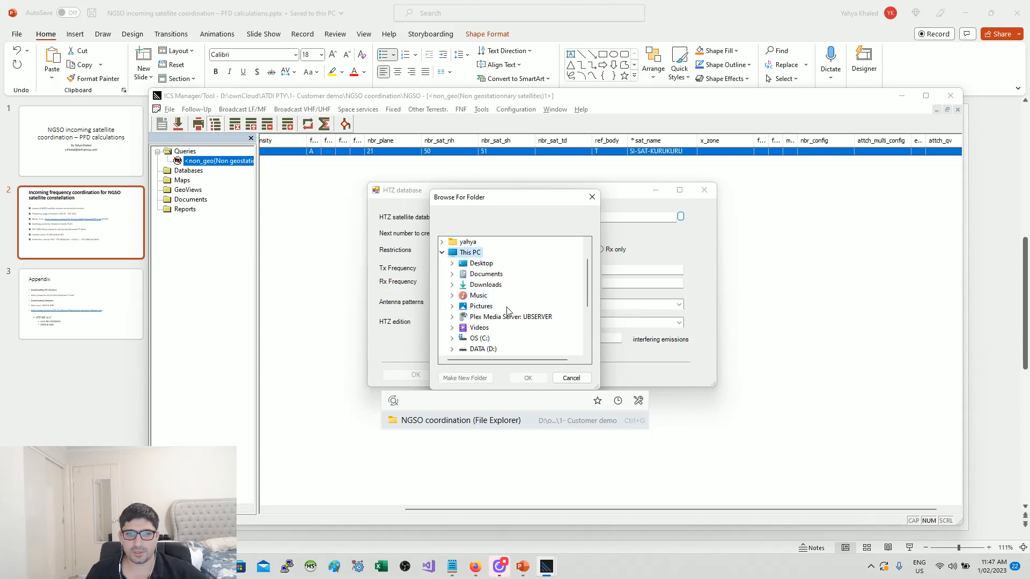
{"action": "double_click", "coordinate": [484, 339]}
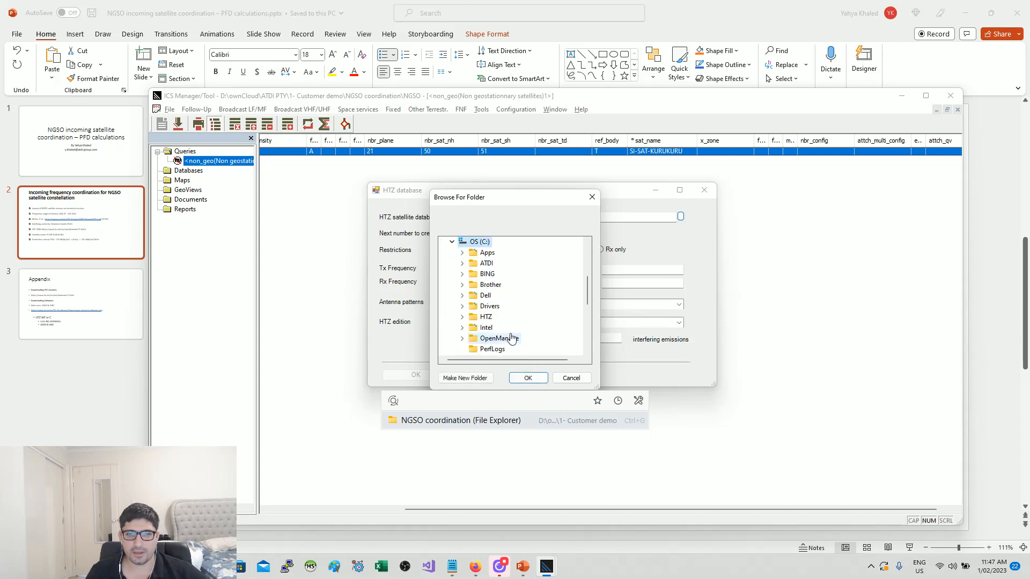
{"action": "double_click", "coordinate": [486, 263]}
{"action": "double_click", "coordinate": [538, 298]}
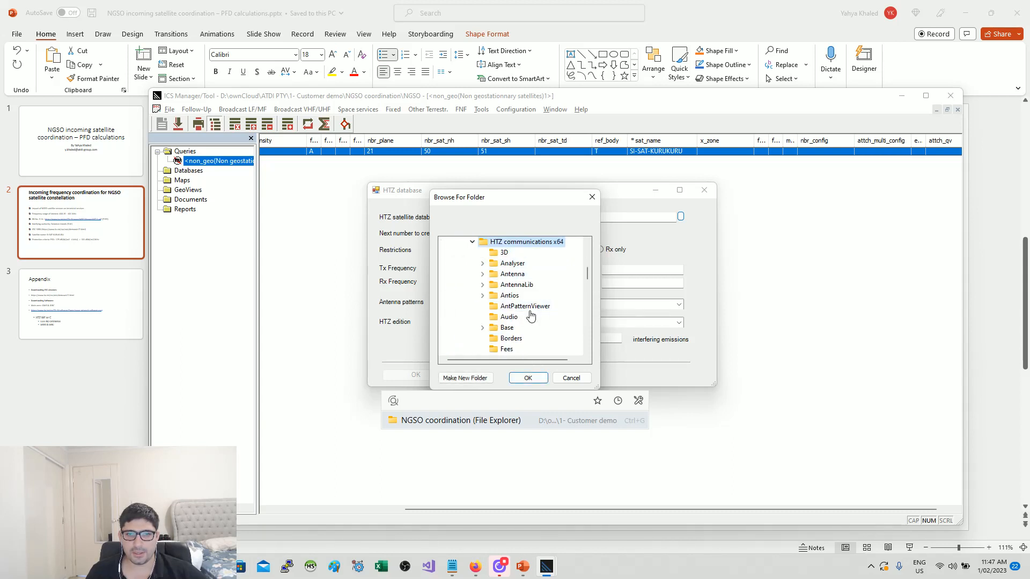
{"action": "scroll", "coordinate": [552, 320], "scroll_direction": "down", "scroll_amount": 2}
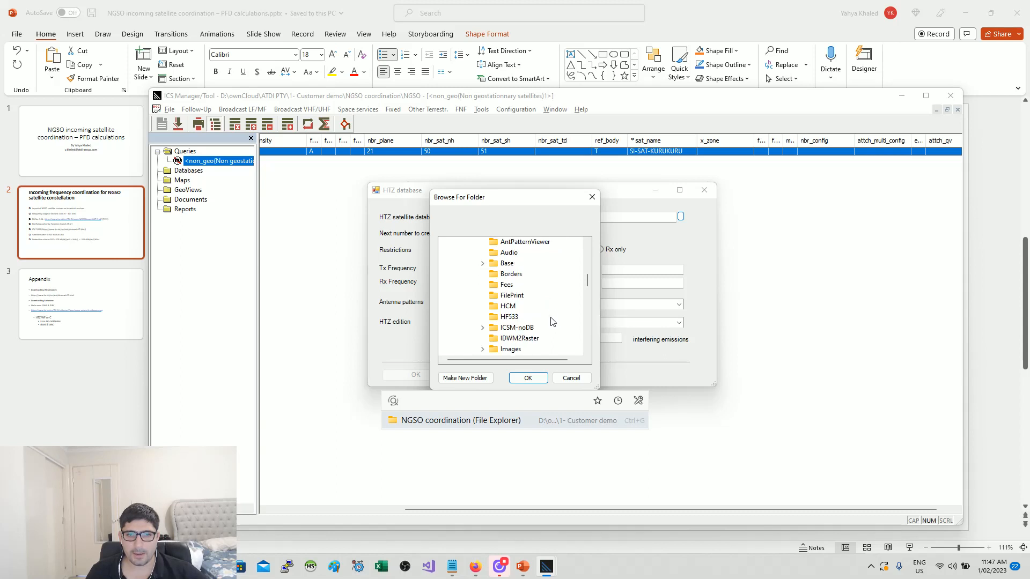
{"action": "scroll", "coordinate": [553, 321], "scroll_direction": "down", "scroll_amount": 4}
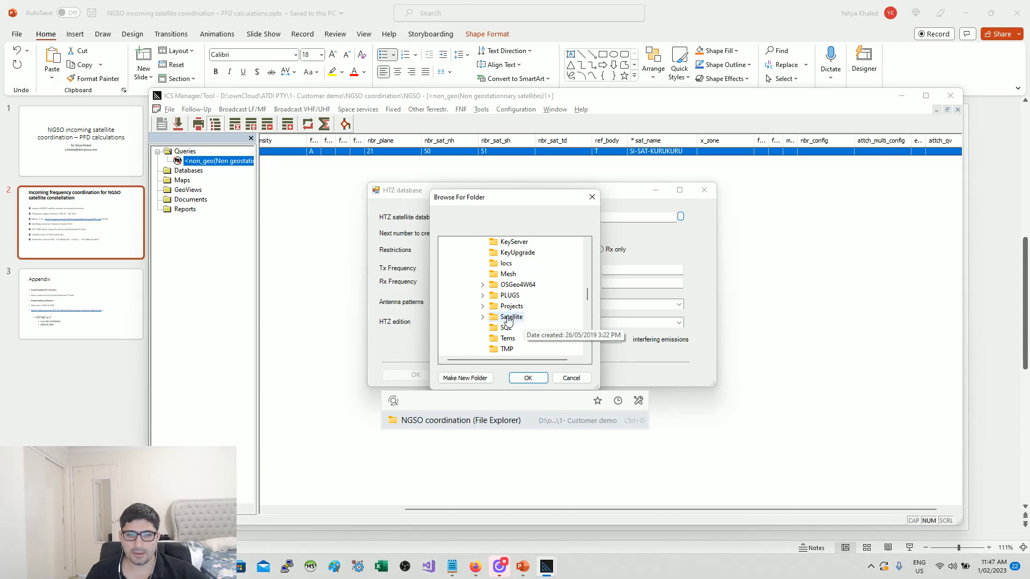
{"action": "left_click", "coordinate": [483, 319]}
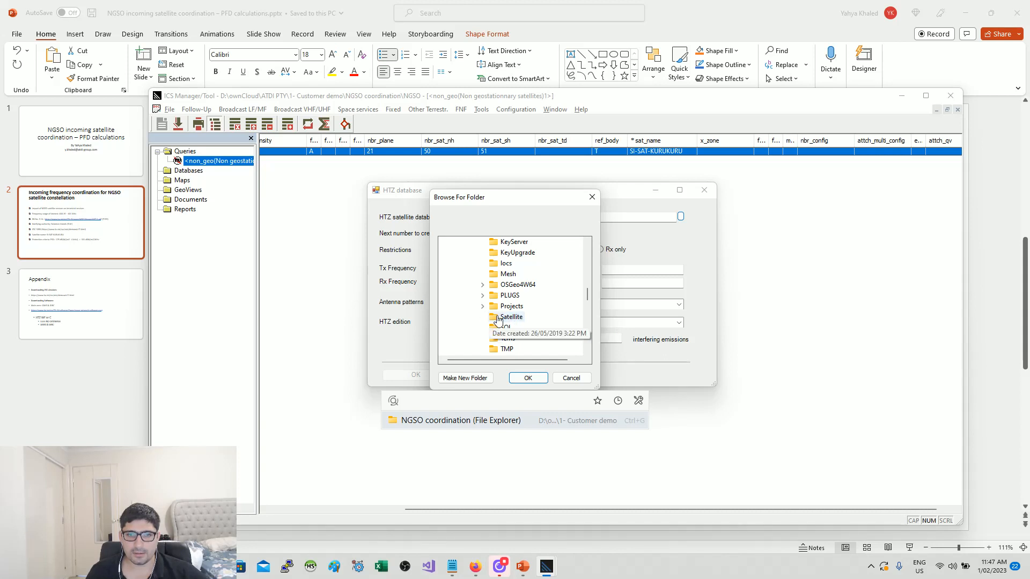
{"action": "left_click", "coordinate": [501, 318]}
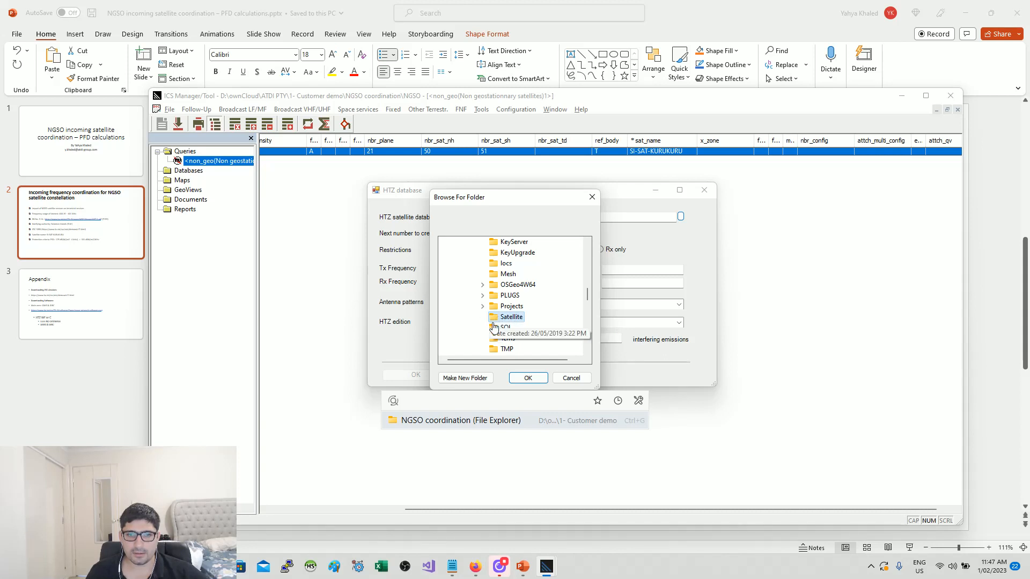
{"action": "left_click", "coordinate": [528, 378]}
Check the next number to create and the folder path, and clear the existing satellites in the folder
{"action": "double_click", "coordinate": [506, 235]}
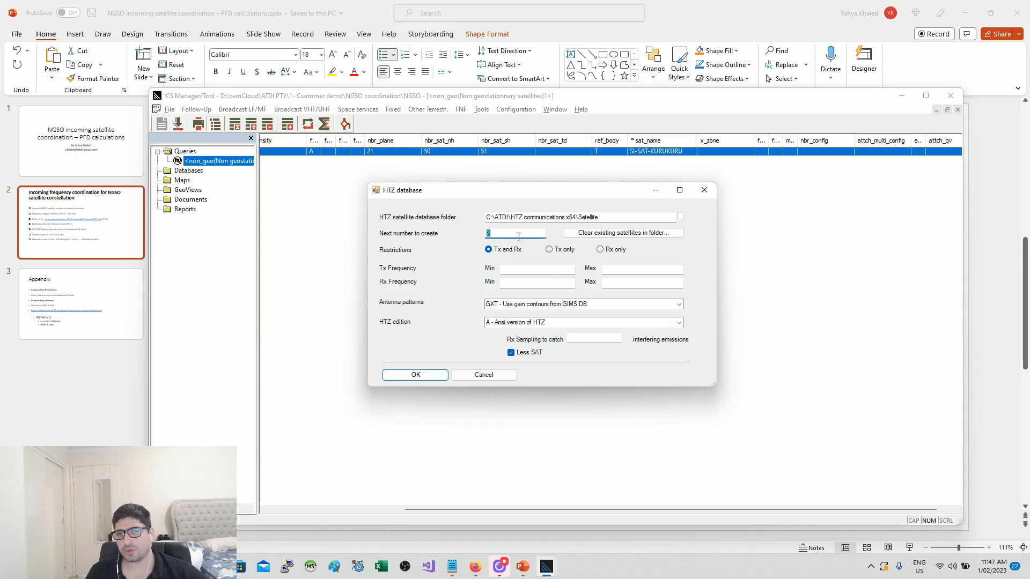
{"action": "left_click_drag", "start_coordinate": [600, 217], "coordinate": [485, 217]}
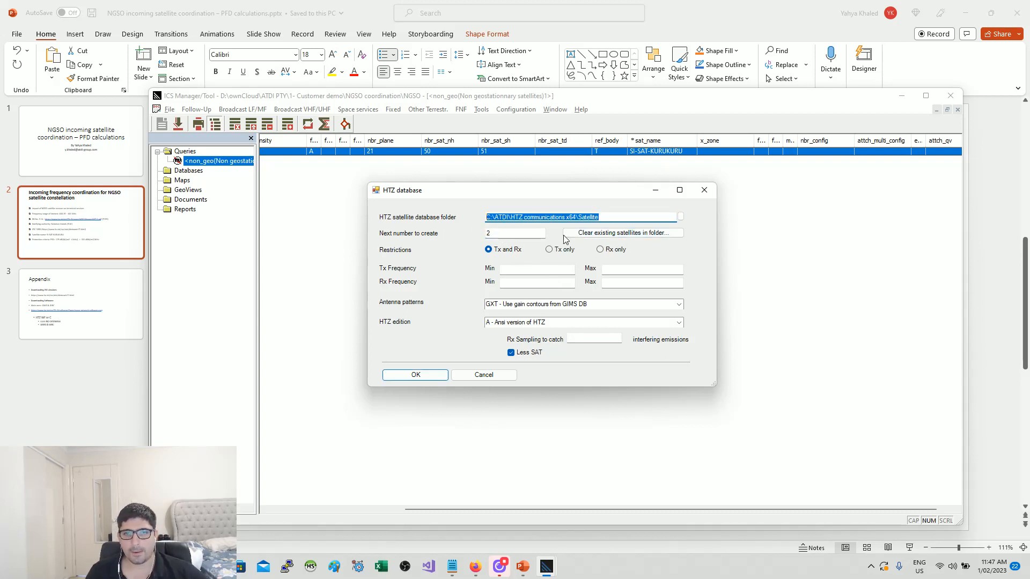
{"action": "left_click", "coordinate": [599, 236]}
{"action": "left_click", "coordinate": [508, 320]}
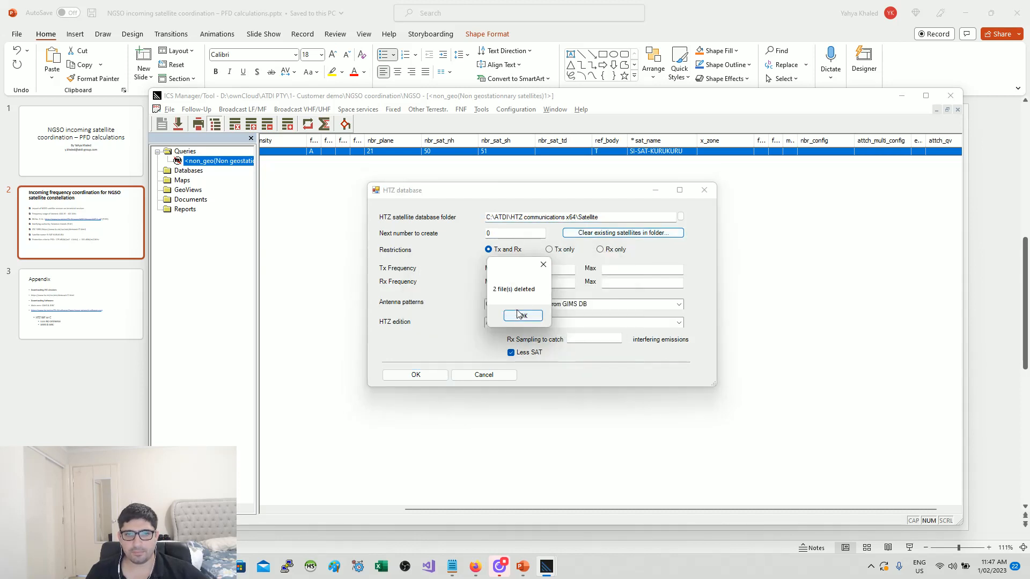
Dismiss the deletion message, restrict the conversion to Tx only, and set the Tx frequency range to 400.15–401 MHz
{"action": "left_click", "coordinate": [521, 315]}
{"action": "left_click", "coordinate": [561, 252]}
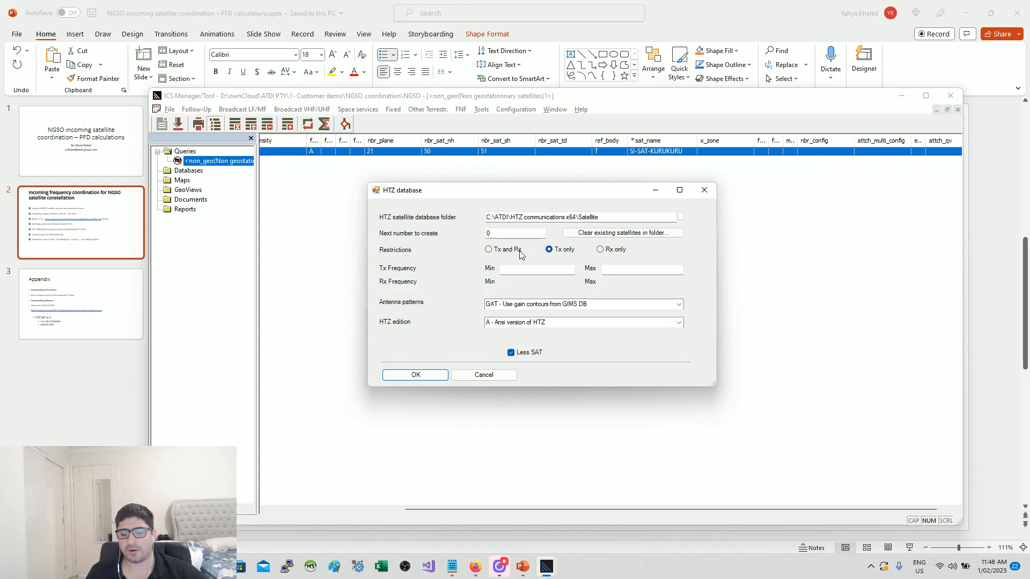
{"action": "left_click", "coordinate": [526, 269]}
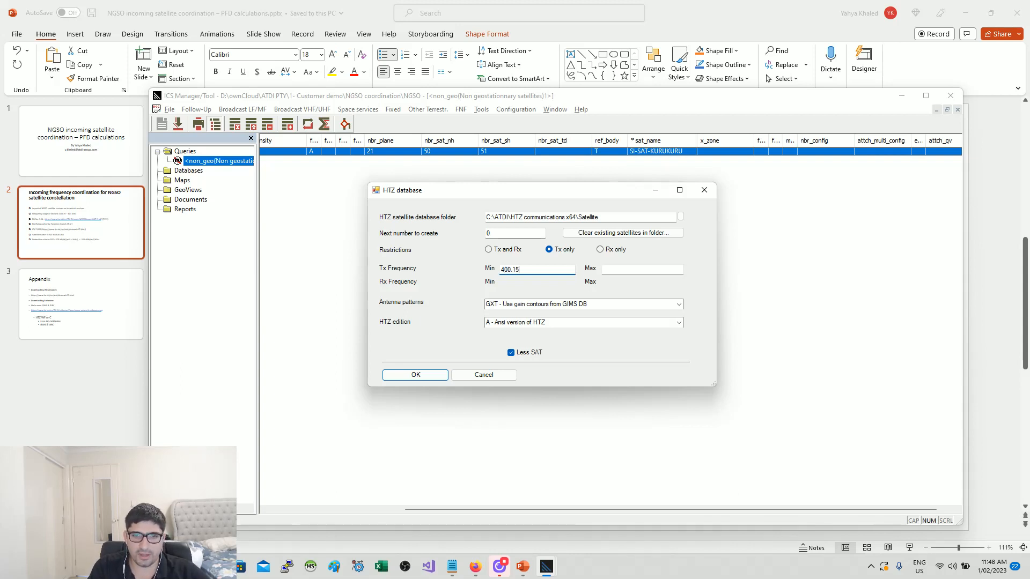
{"action": "type", "text": "400.15"}
{"action": "key", "text": "Tab"}
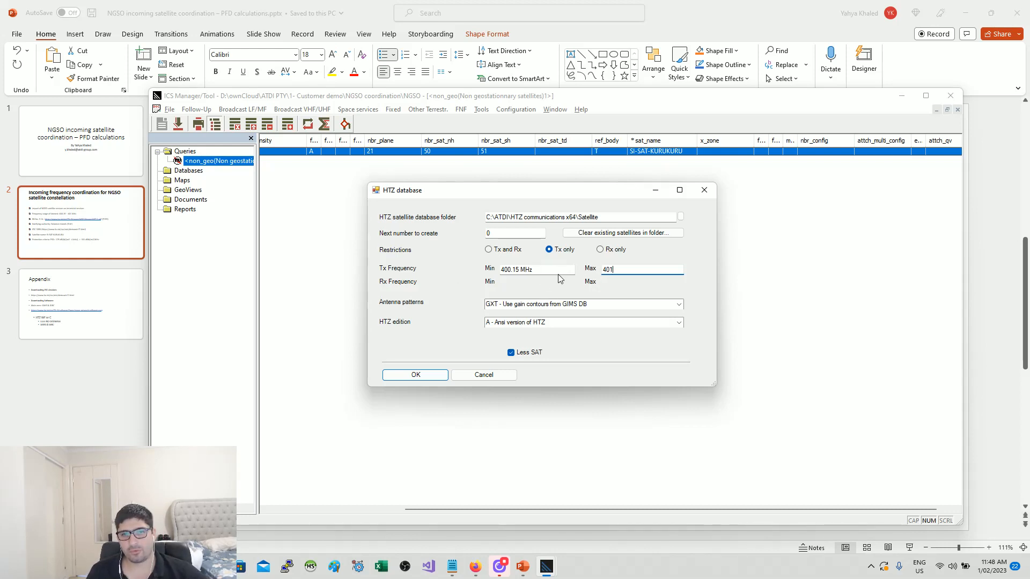
Switch to PowerPoint to recheck the frequency range of interest on the slide, and return to the HTZ database dialog
{"action": "key", "text": "super+Tab"}
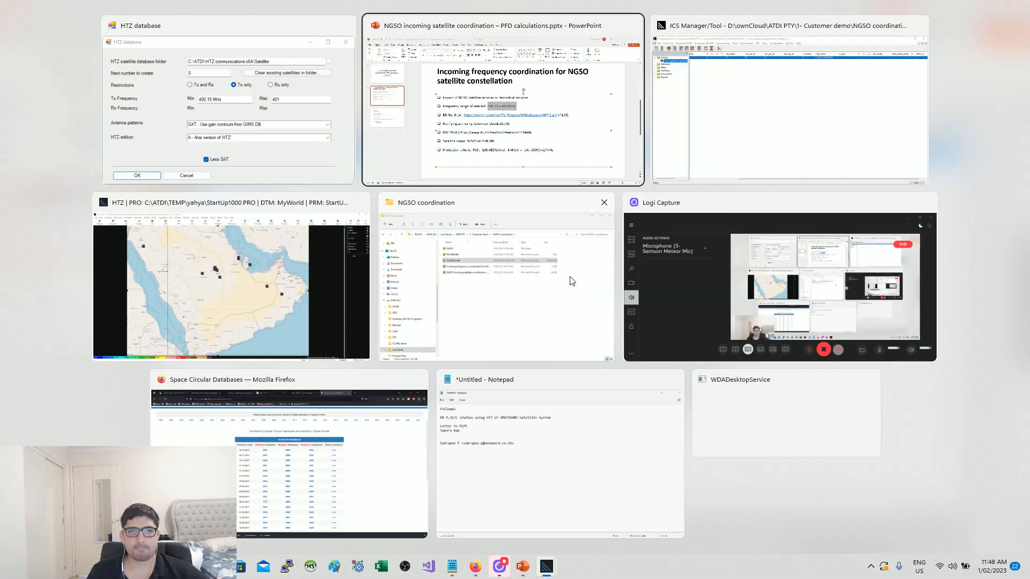
{"action": "left_click", "coordinate": [535, 161]}
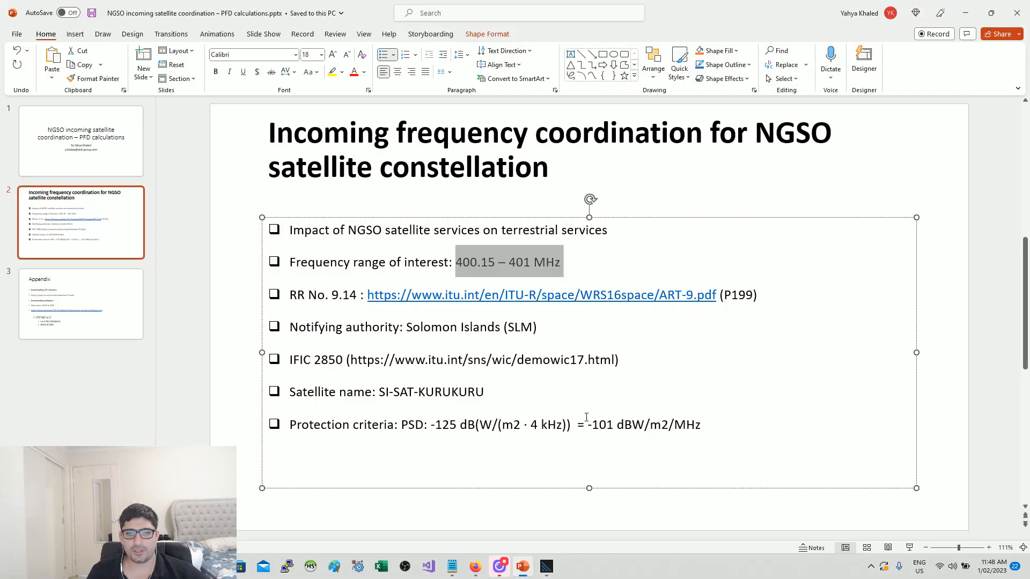
{"action": "left_click", "coordinate": [472, 268]}
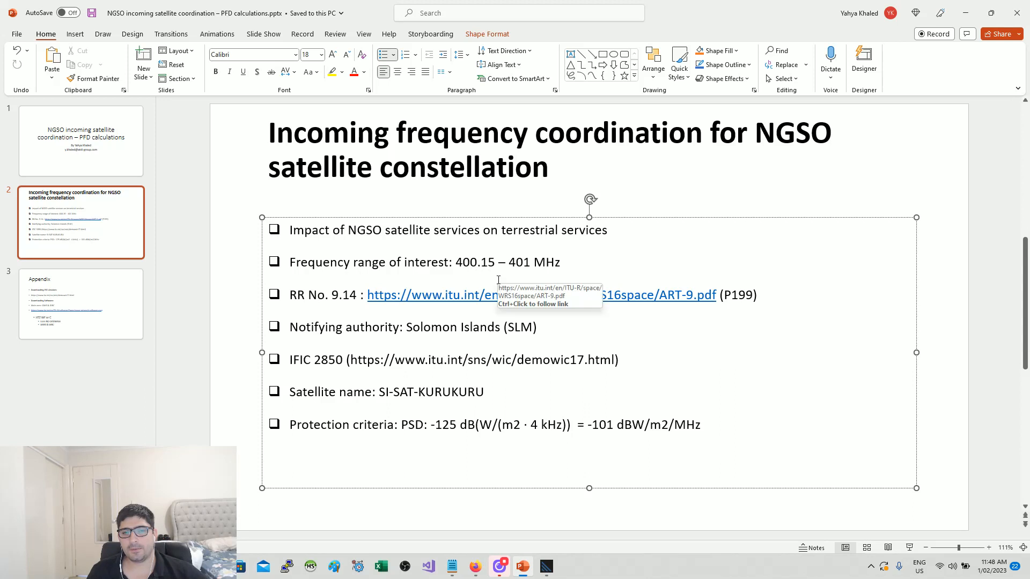
{"action": "key", "text": "alt+Tab"}
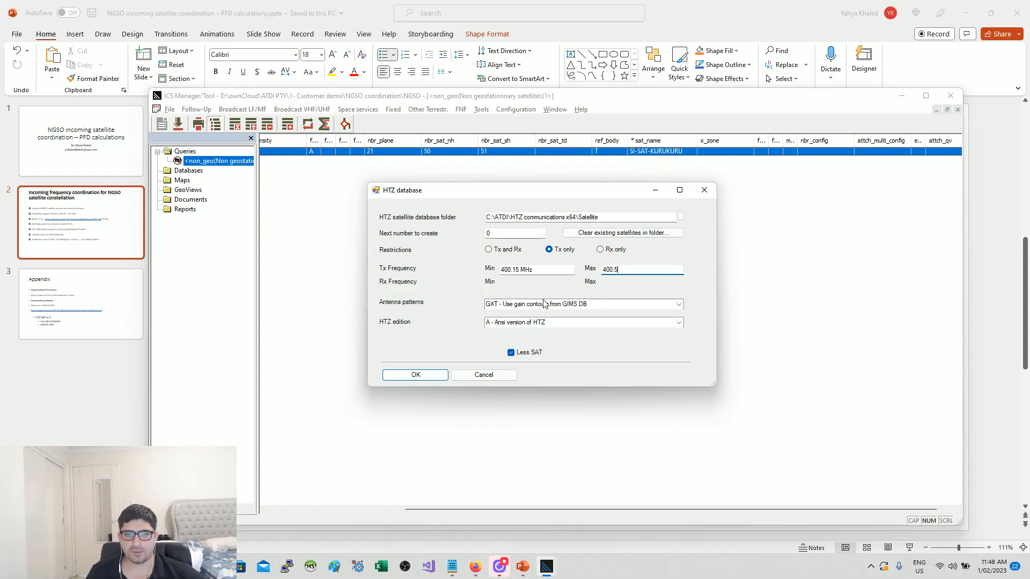
Set the maximum Tx frequency to 400.5 MHz, run the conversion to HTZ and read through its summary
{"action": "left_click", "coordinate": [443, 374]}
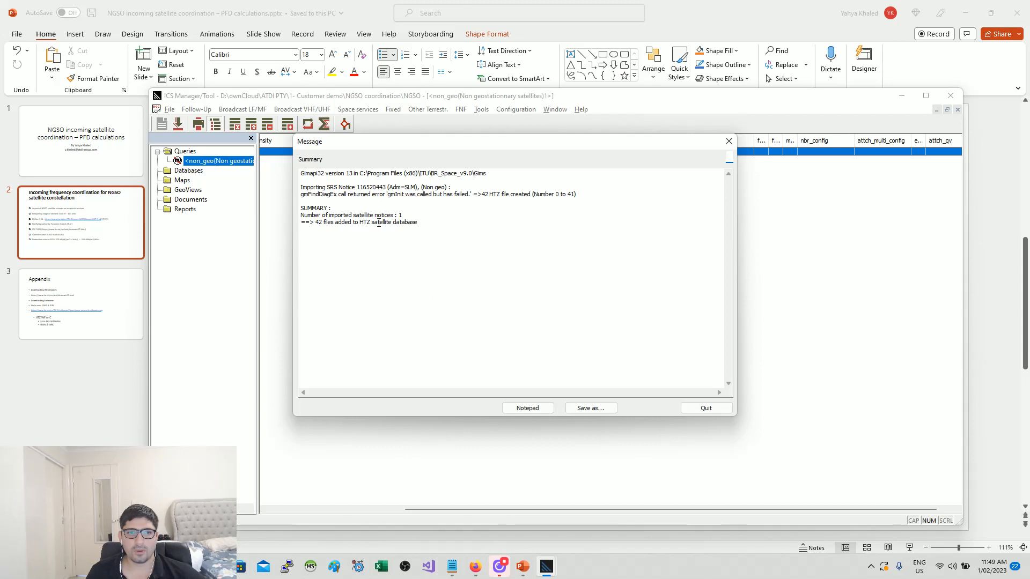
{"action": "left_click_drag", "start_coordinate": [402, 215], "coordinate": [378, 216]}
{"action": "left_click_drag", "start_coordinate": [314, 222], "coordinate": [418, 222]}
{"action": "left_click_drag", "start_coordinate": [487, 152], "coordinate": [677, 186]}
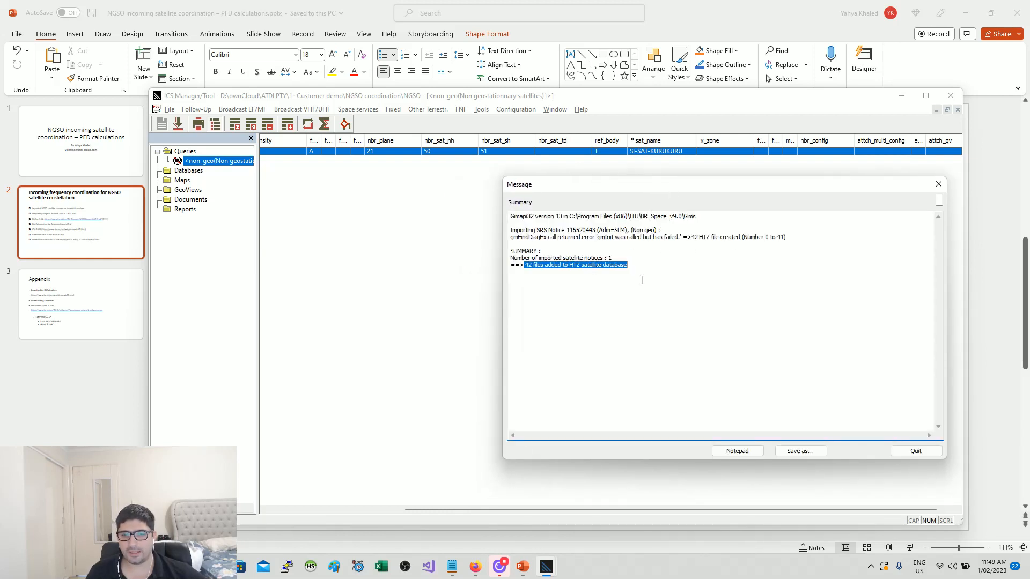
Open a new File Explorer window and go to the C: drive
{"action": "mouse_move", "coordinate": [546, 567]}
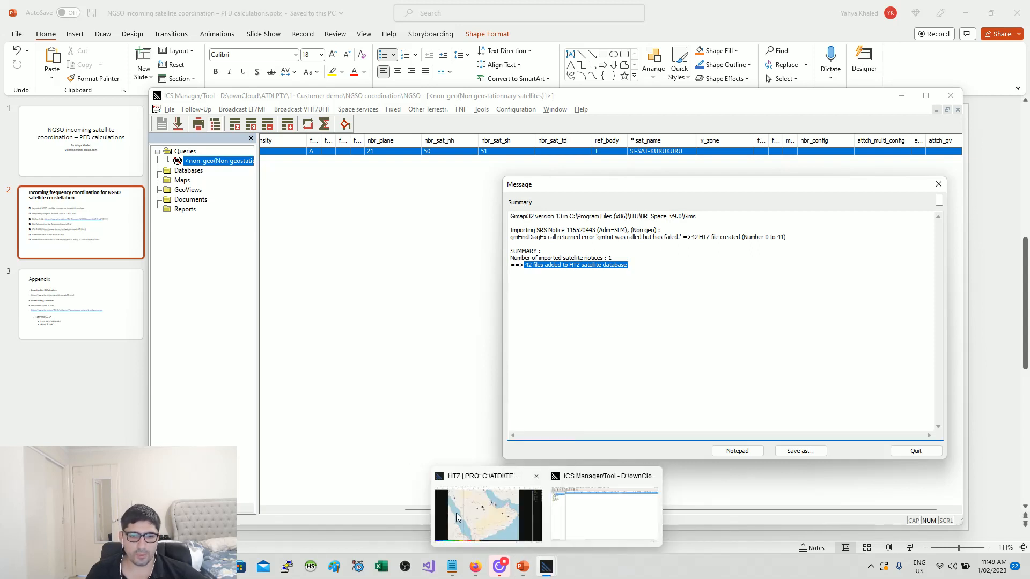
{"action": "left_click", "coordinate": [216, 566]}
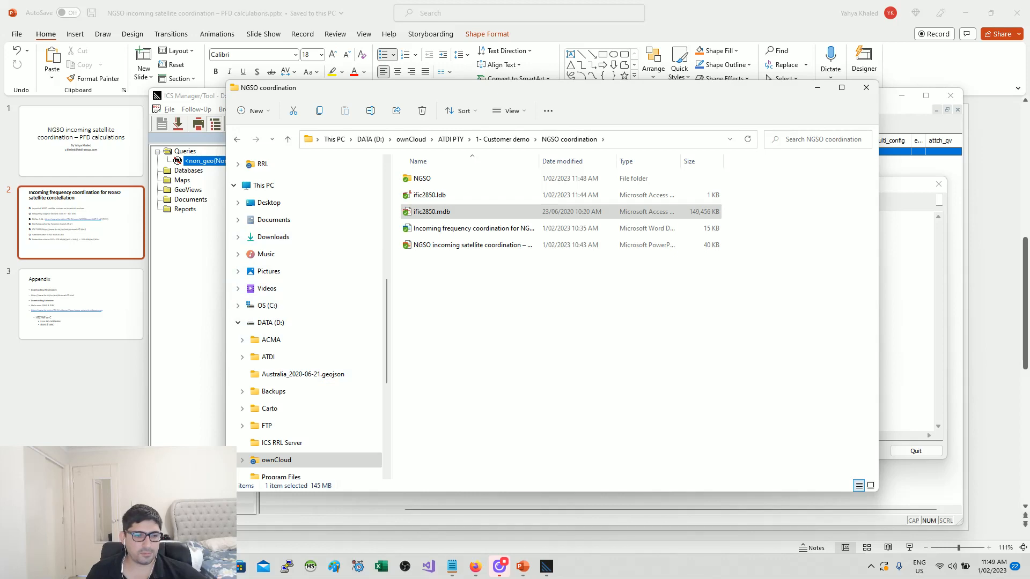
{"action": "left_click", "coordinate": [13, 566]}
{"action": "type", "text": "ex"}
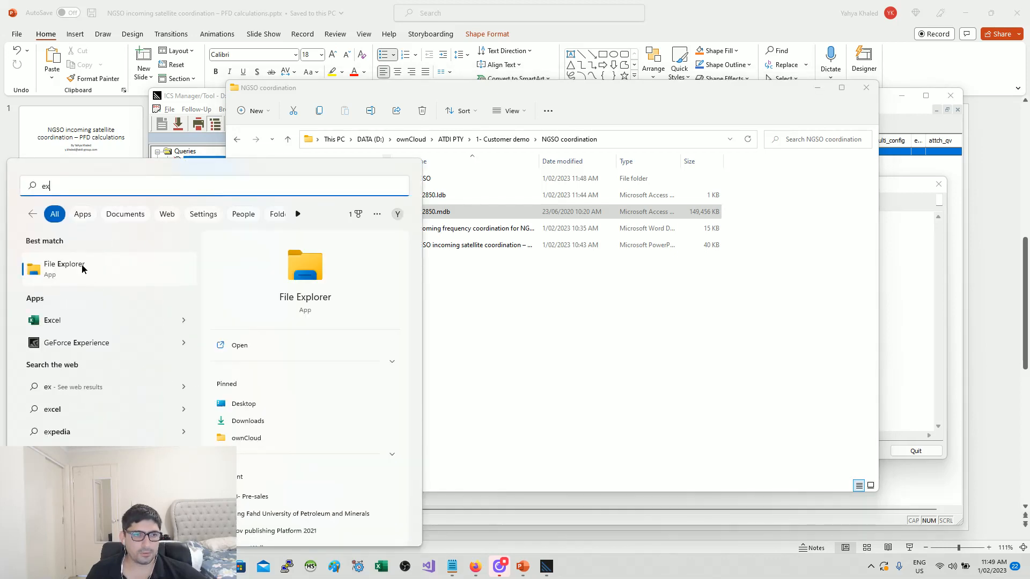
{"action": "left_click", "coordinate": [83, 266]}
{"action": "left_click", "coordinate": [514, 154]}
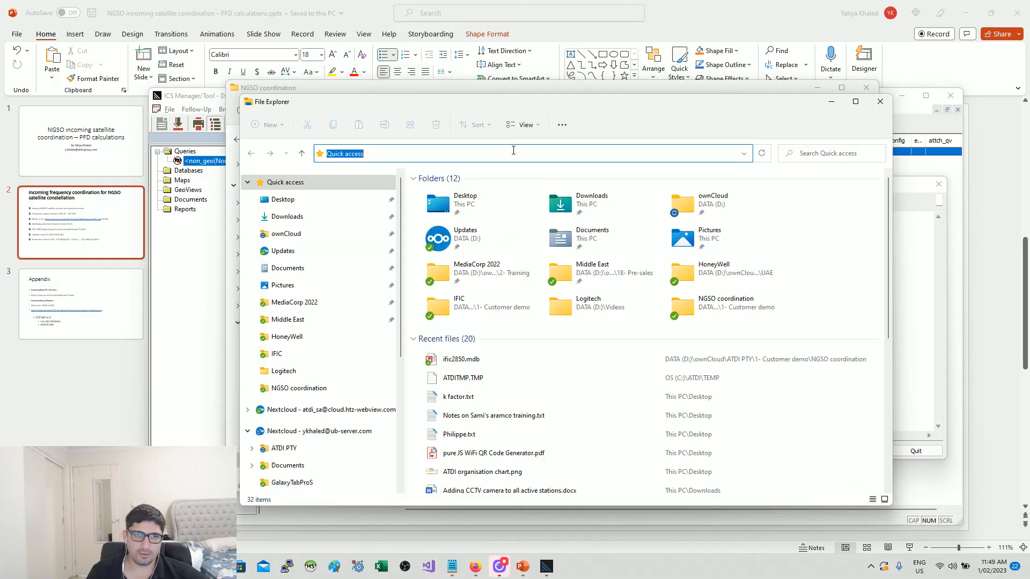
{"action": "type", "text": "c:"}
{"action": "key", "text": "Return"}
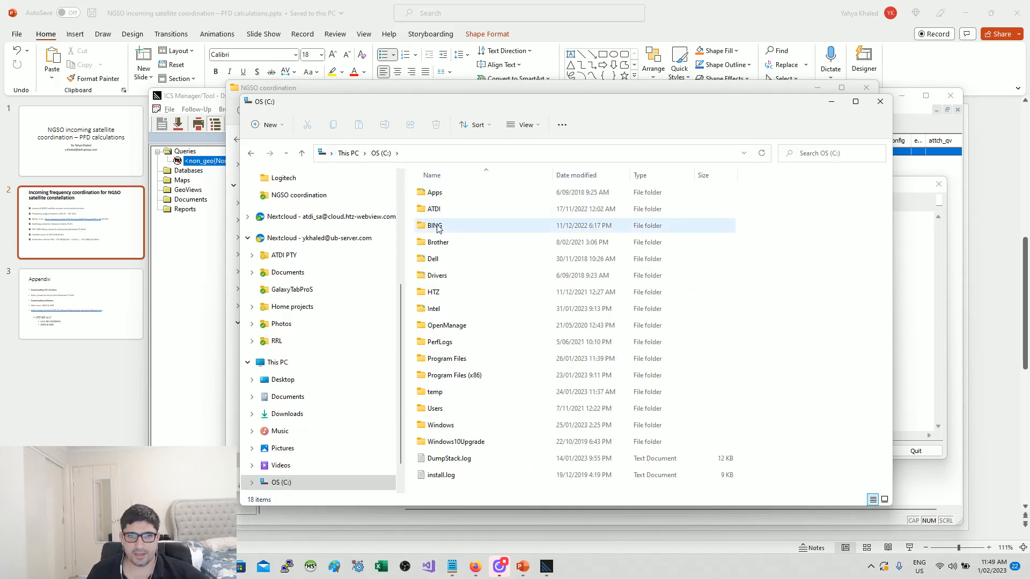
Open the ATDI\HTZ communications x64\Satellite folder, look through the generated SAT files, and minimise the window
{"action": "left_click", "coordinate": [436, 214]}
{"action": "double_click", "coordinate": [435, 215]}
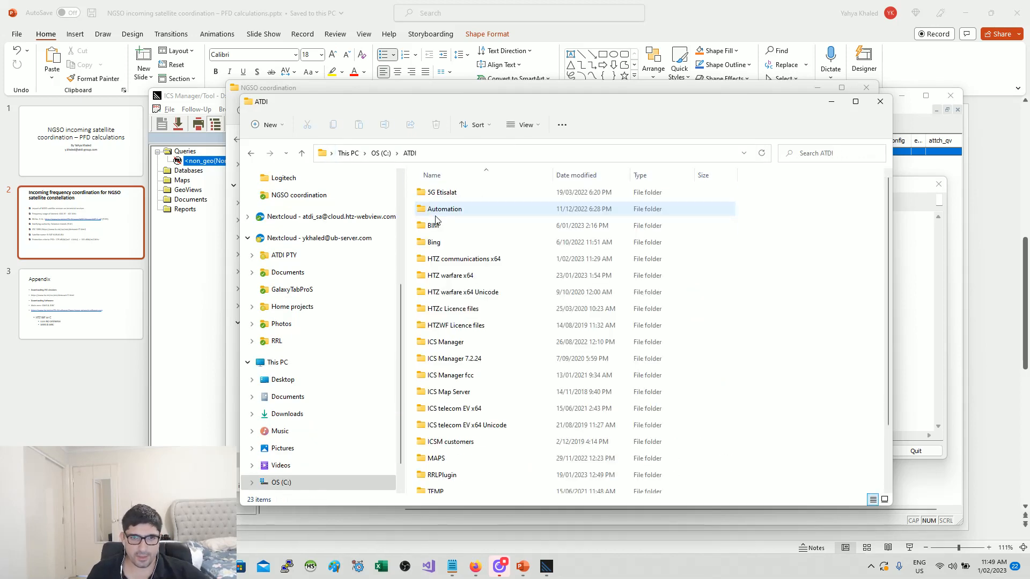
{"action": "double_click", "coordinate": [479, 260]}
{"action": "type", "text": "sat"}
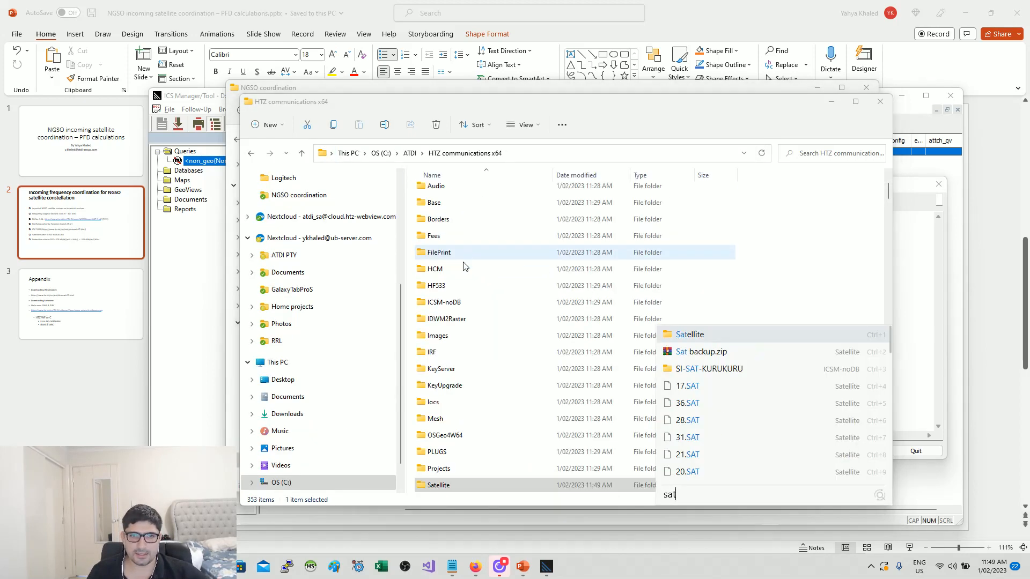
{"action": "double_click", "coordinate": [448, 485]}
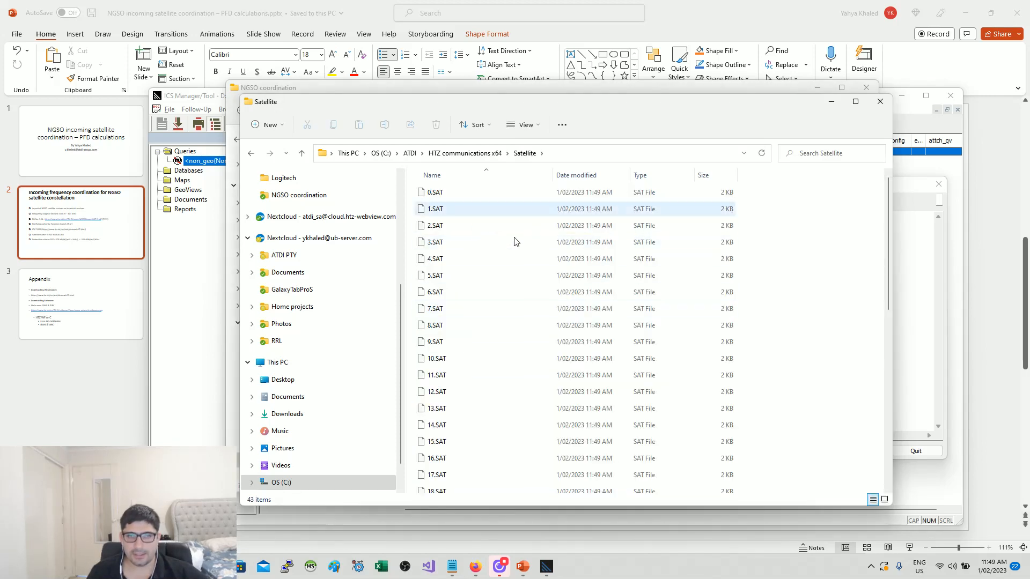
{"action": "scroll", "coordinate": [497, 274], "scroll_direction": "down", "scroll_amount": 7}
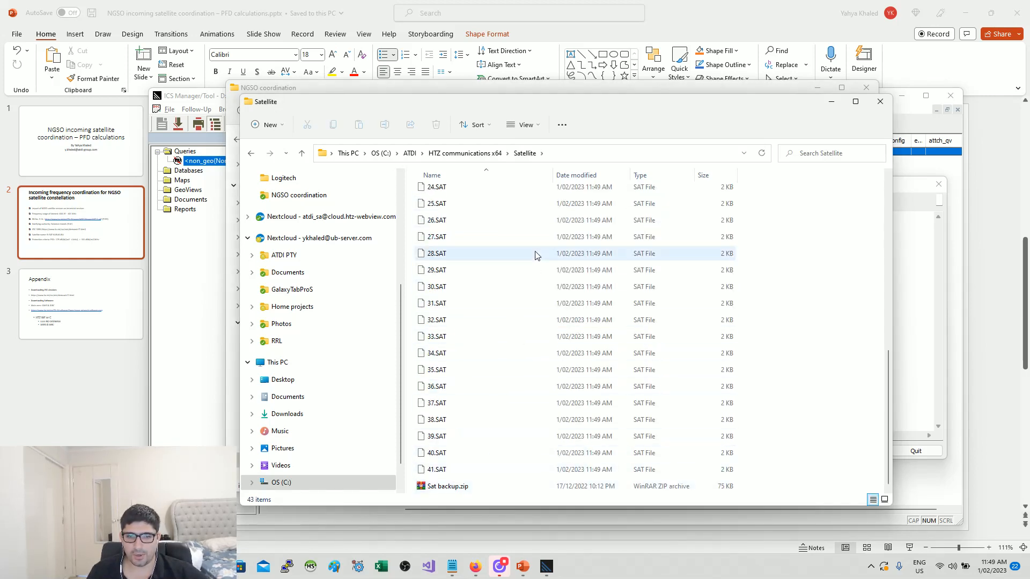
{"action": "scroll", "coordinate": [536, 255], "scroll_direction": "up", "scroll_amount": 8}
{"action": "left_click", "coordinate": [832, 101]}
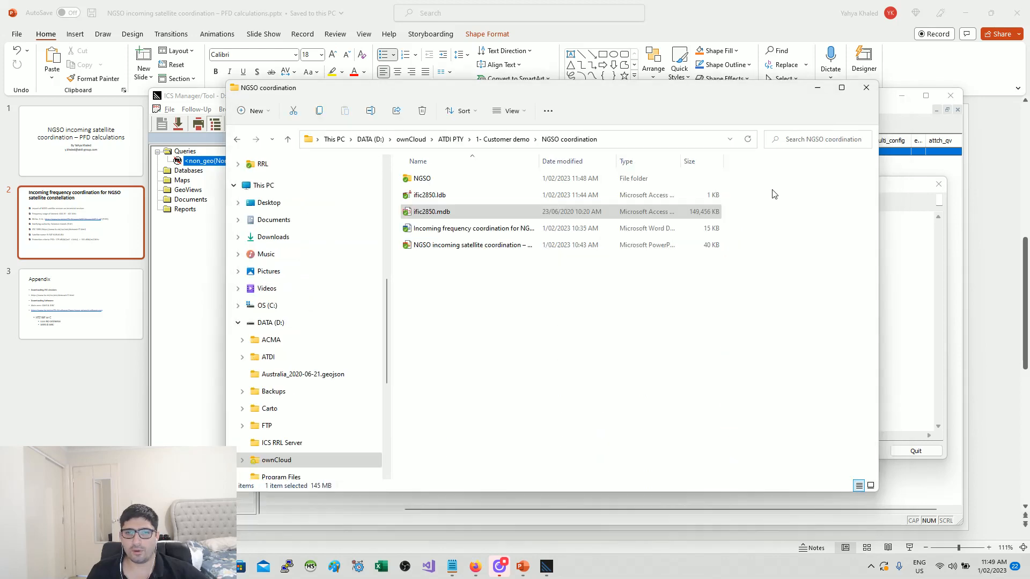
Return to the ICS Manager conversion summary, and close both the summary and the program
{"action": "left_click", "coordinate": [915, 325]}
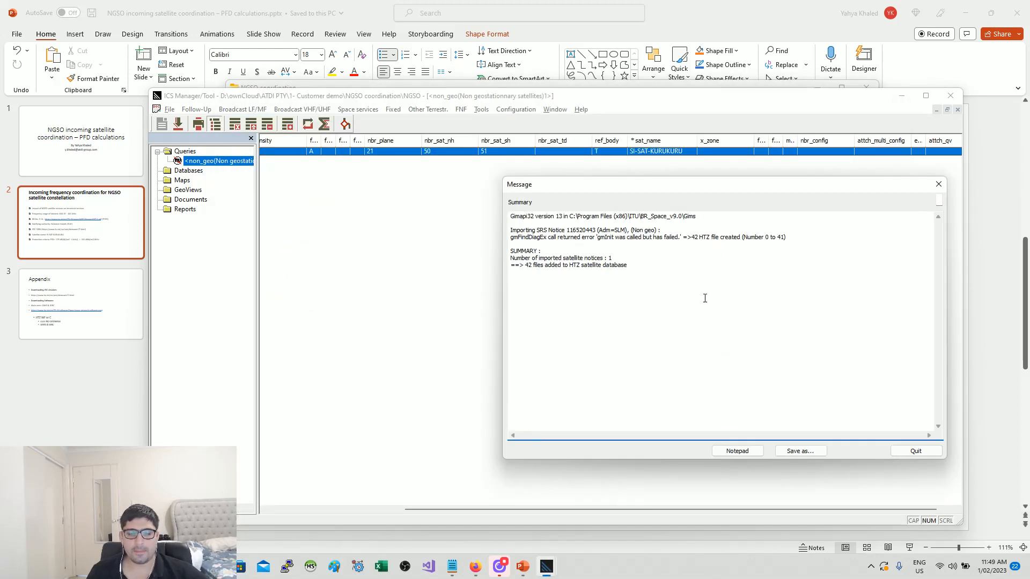
{"action": "left_click", "coordinate": [924, 452]}
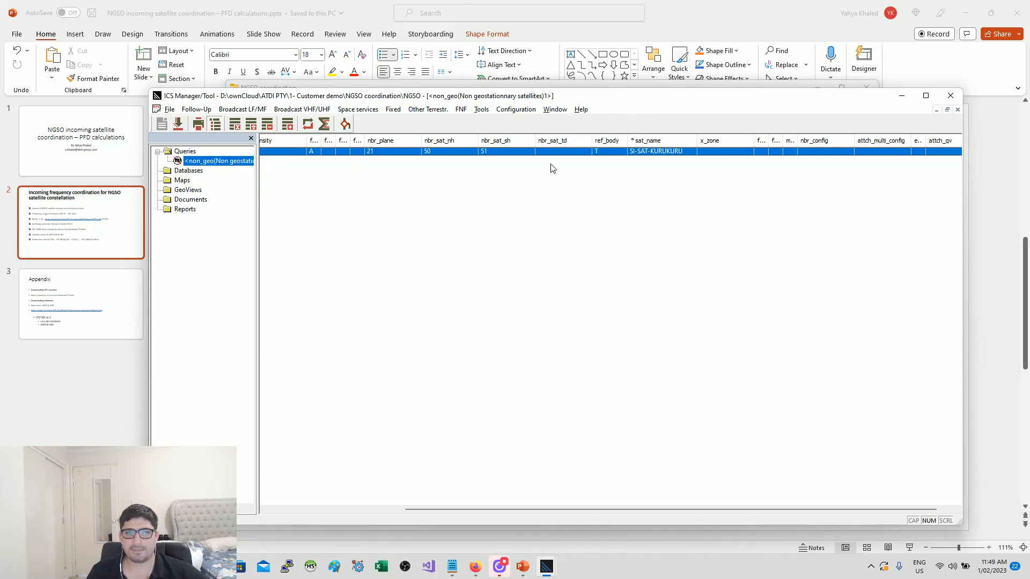
{"action": "left_click", "coordinate": [950, 101]}
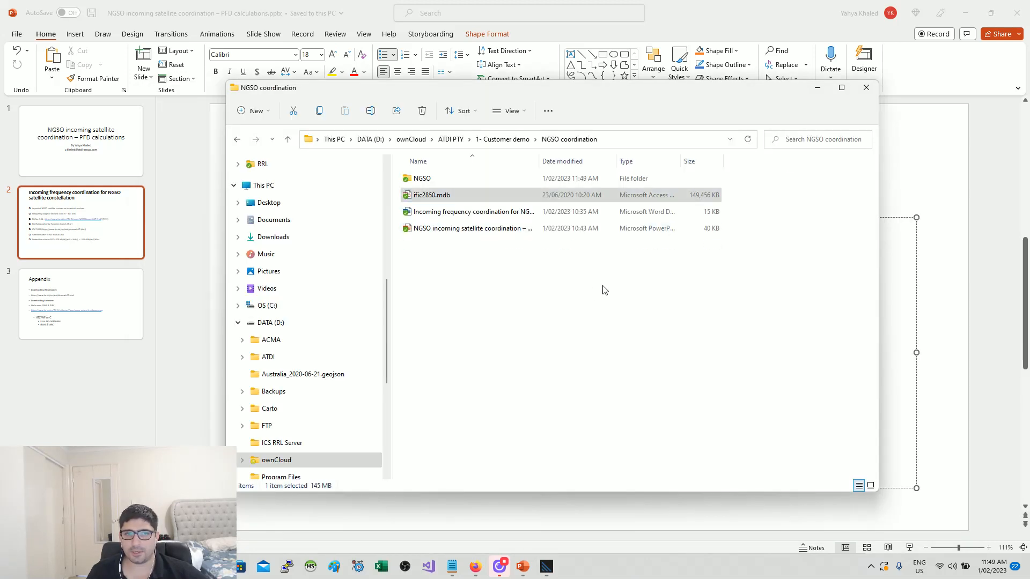
Switch to HTZ and open the satellite database
{"action": "key", "text": "alt+Tab"}
{"action": "key", "text": "alt+Tab"}
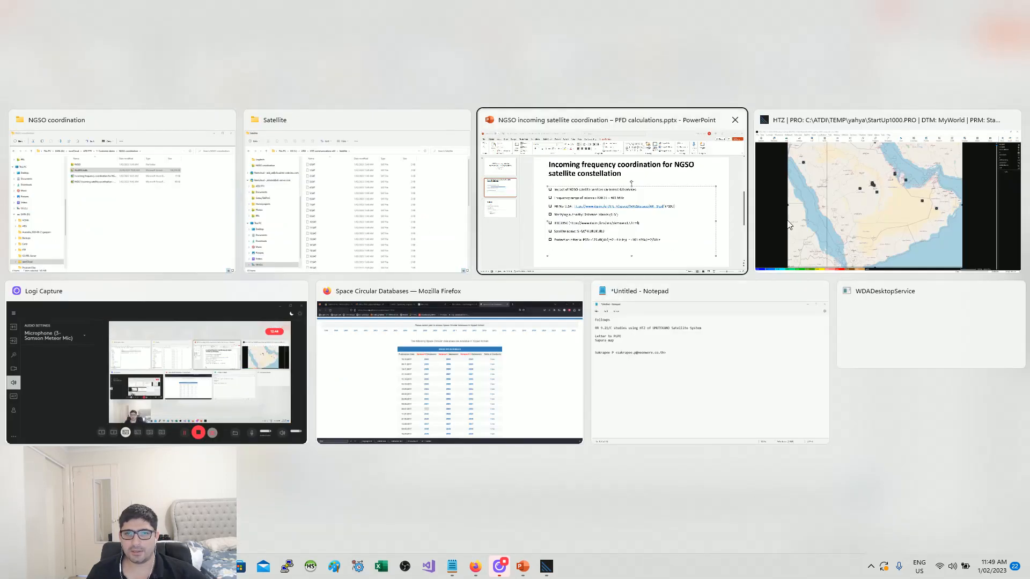
{"action": "left_click", "coordinate": [819, 208]}
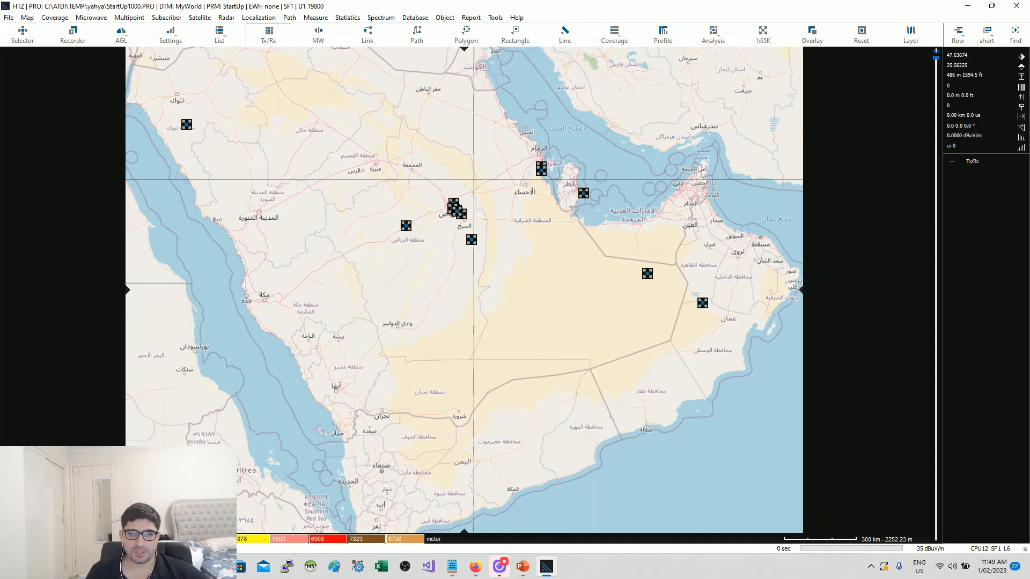
{"action": "scroll", "coordinate": [470, 250], "scroll_direction": "down", "scroll_amount": 1}
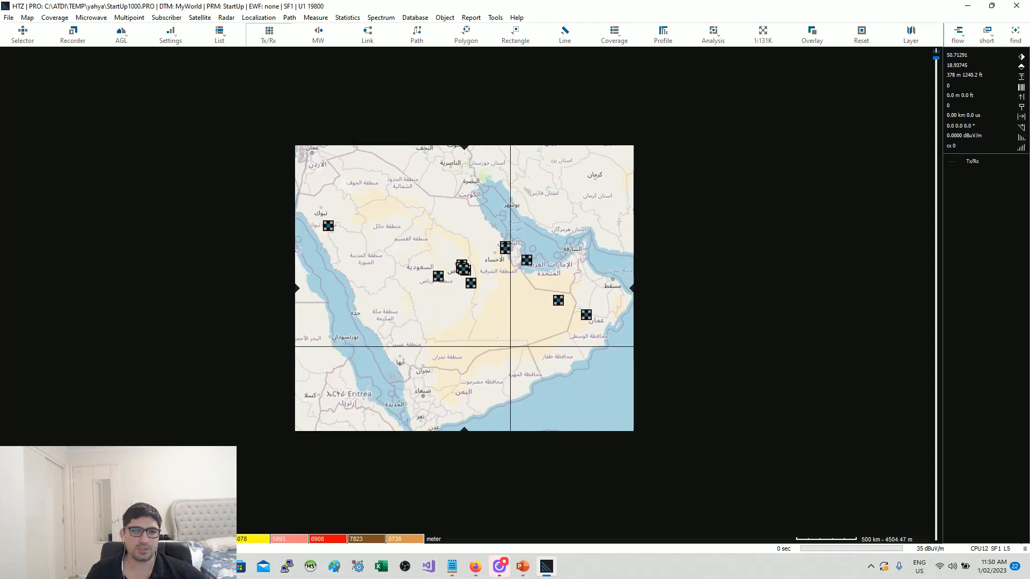
{"action": "left_click", "coordinate": [61, 20]}
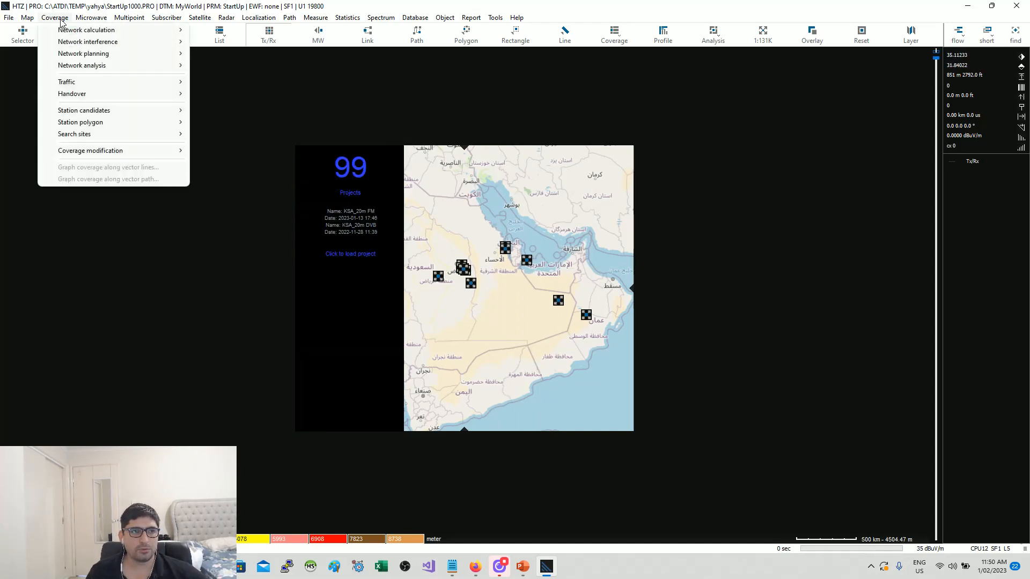
{"action": "mouse_move", "coordinate": [201, 20]}
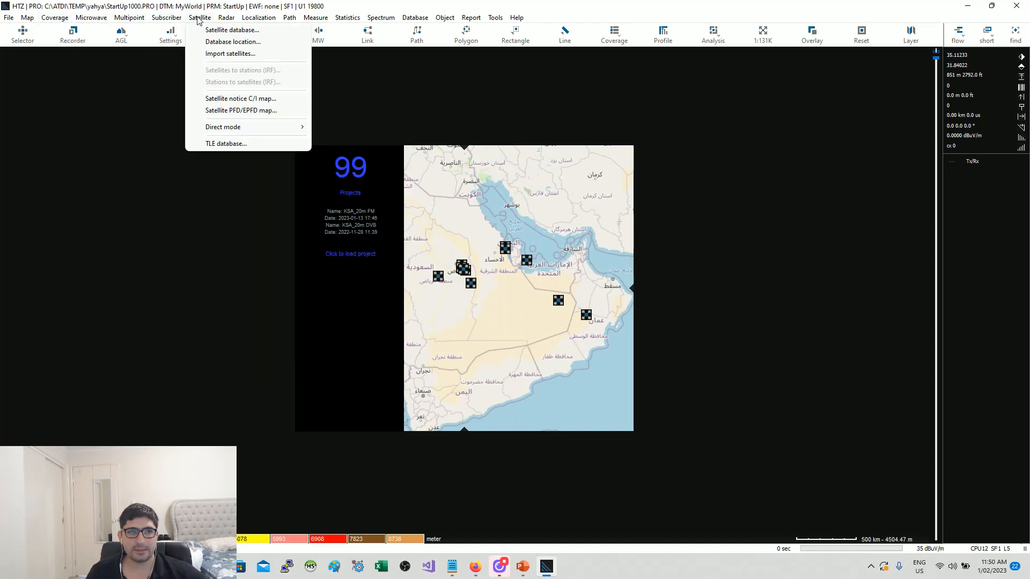
{"action": "left_click", "coordinate": [236, 30]}
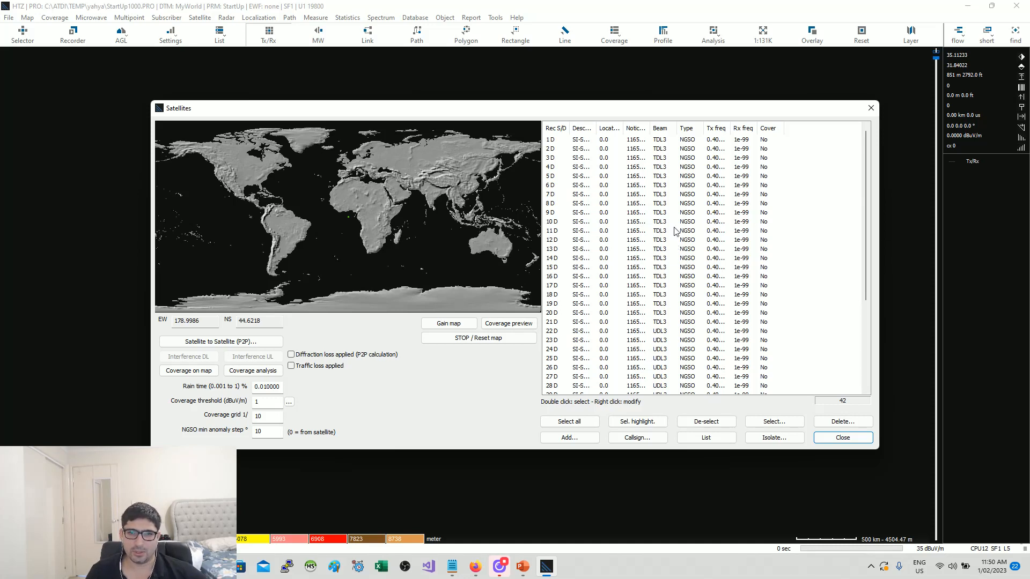
{"action": "left_click", "coordinate": [637, 214]}
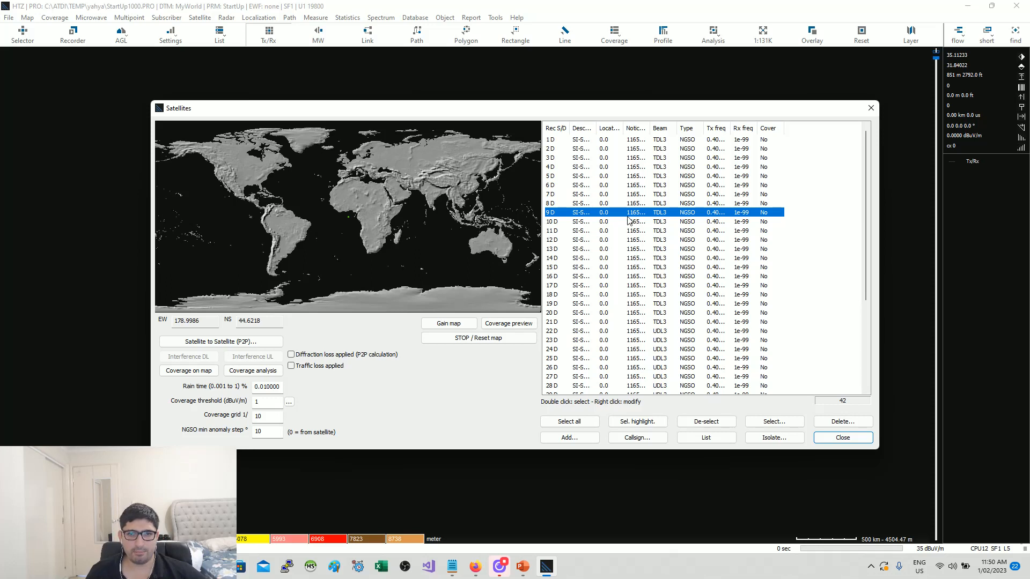
{"action": "right_click", "coordinate": [629, 221]}
{"action": "left_click", "coordinate": [640, 234]}
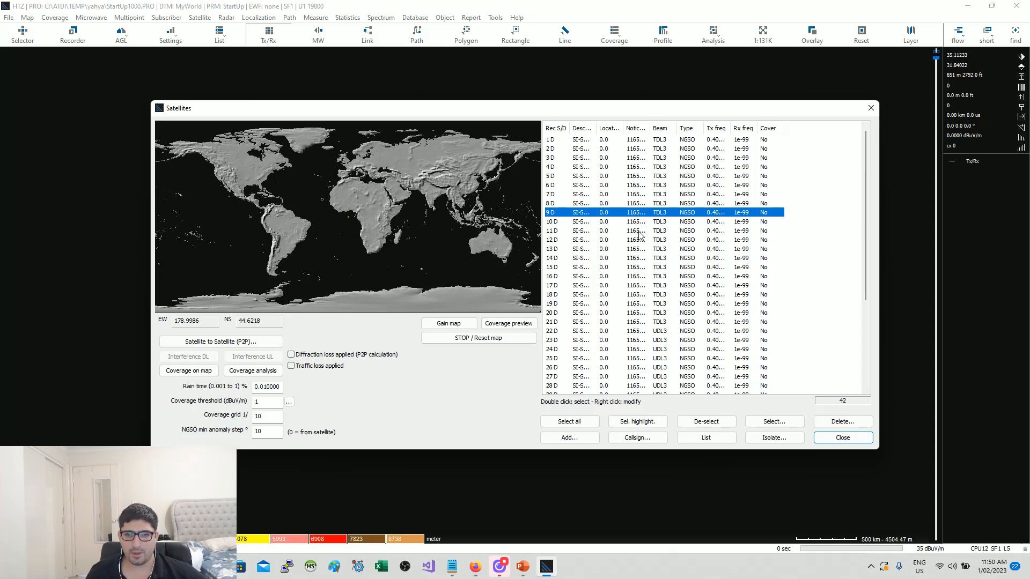
{"action": "left_click", "coordinate": [762, 423]}
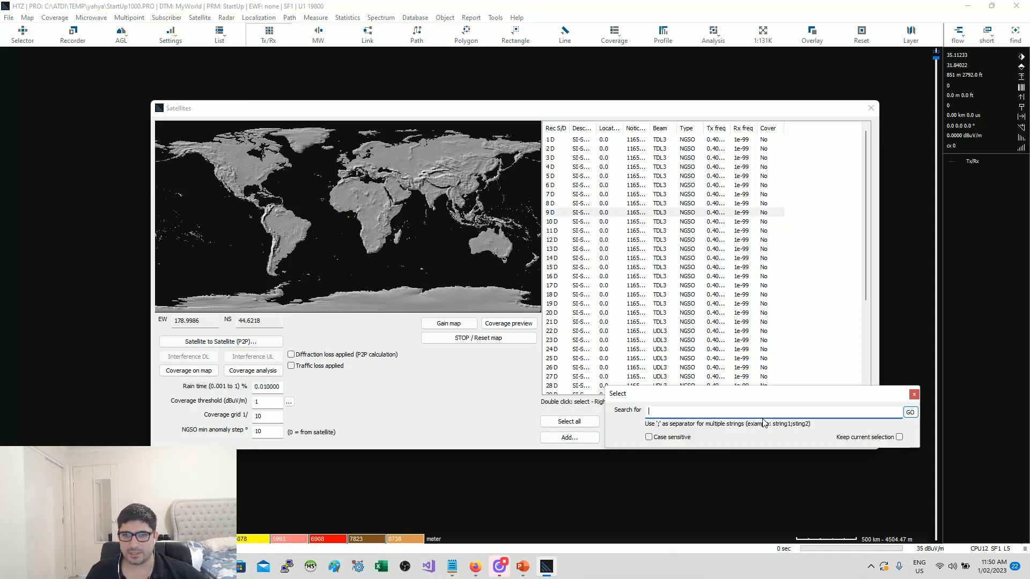
{"action": "left_click", "coordinate": [913, 394]}
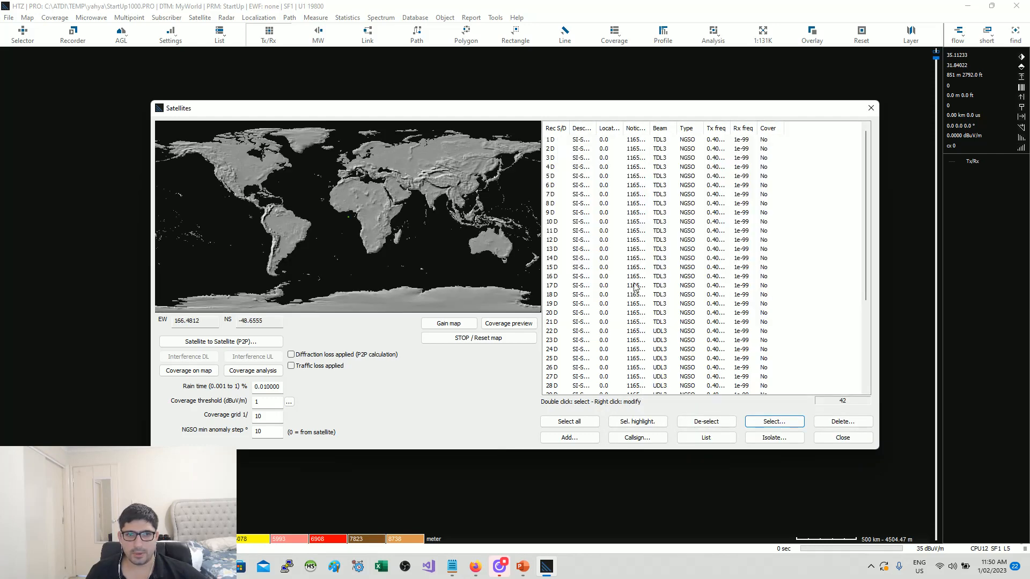
Select satellite record 29 of the UDL3 beam to plot its orbit on the world map, and look for it in the list
{"action": "scroll", "coordinate": [635, 287], "scroll_direction": "down", "scroll_amount": 5}
{"action": "left_click", "coordinate": [623, 268]}
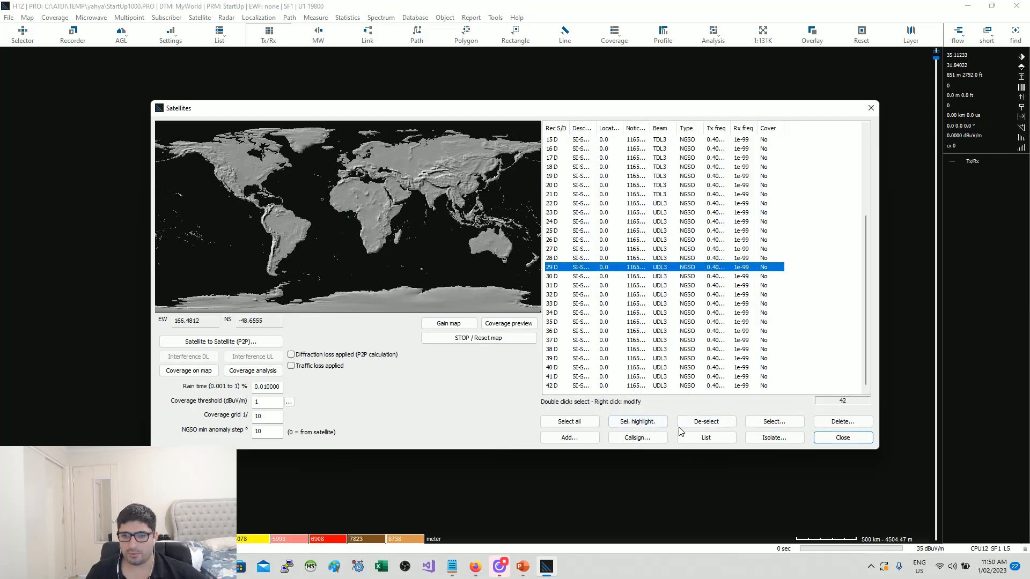
{"action": "left_click", "coordinate": [642, 425]}
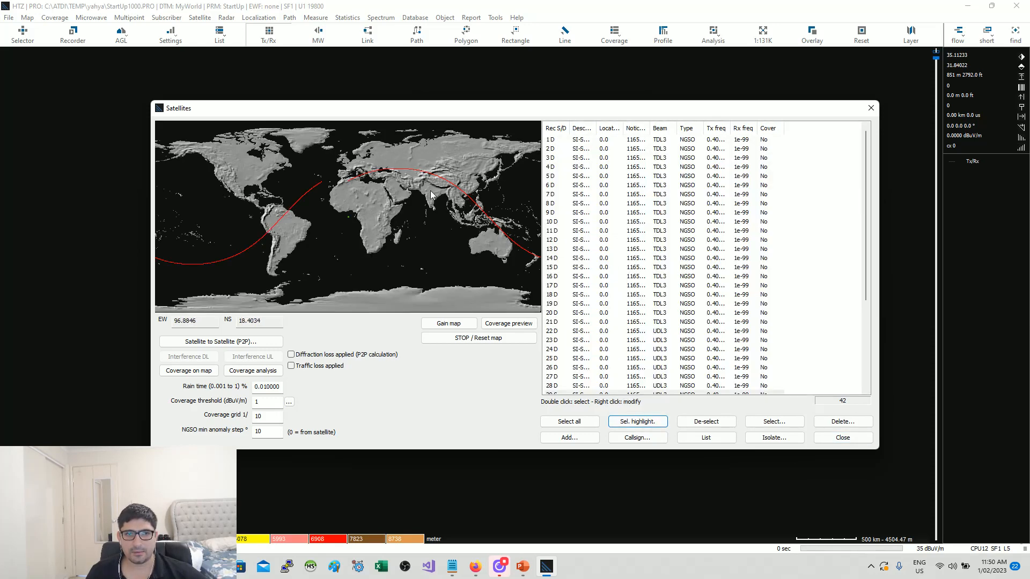
{"action": "scroll", "coordinate": [617, 338], "scroll_direction": "down", "scroll_amount": 5}
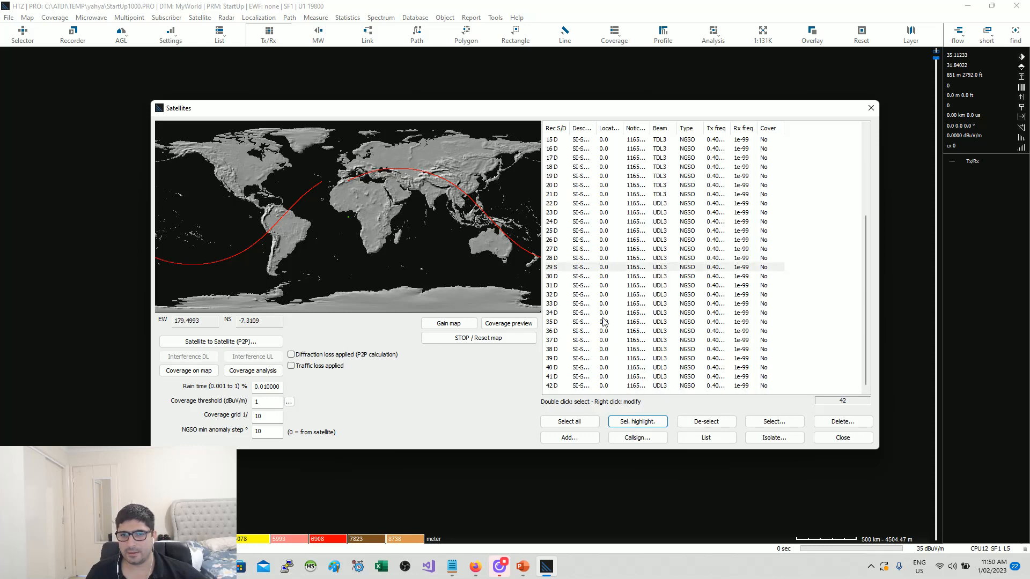
Select satellite records 34, 40 and 9 one after another to compare their orbits on the world map
{"action": "left_click", "coordinate": [617, 312]}
{"action": "left_click", "coordinate": [637, 423]}
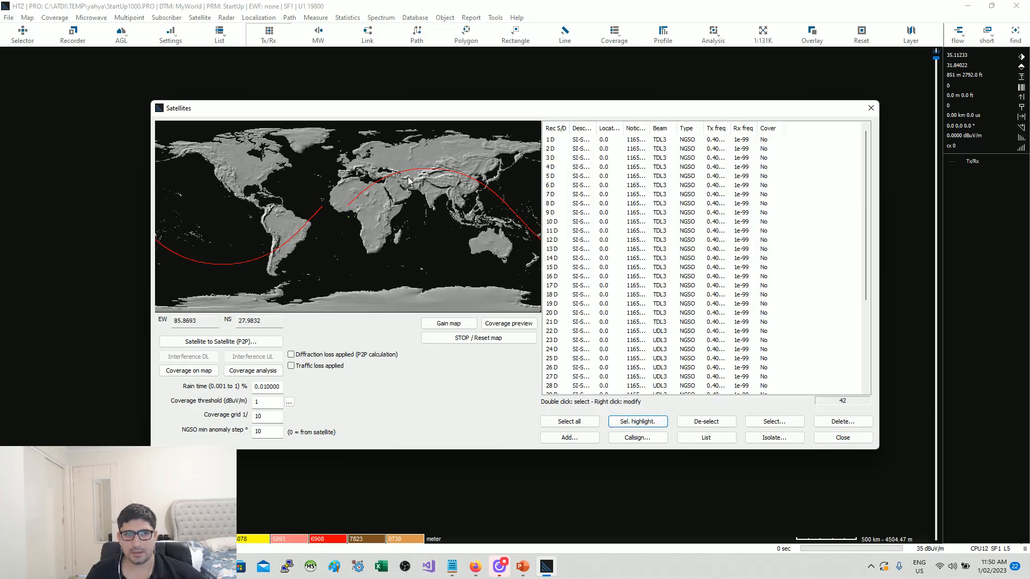
{"action": "left_click", "coordinate": [608, 369]}
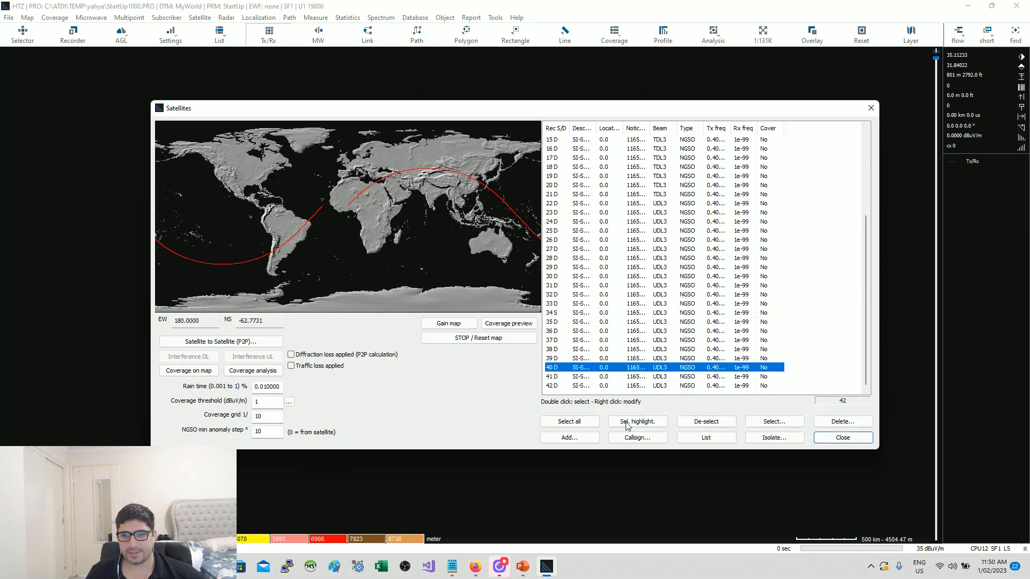
{"action": "left_click", "coordinate": [621, 424]}
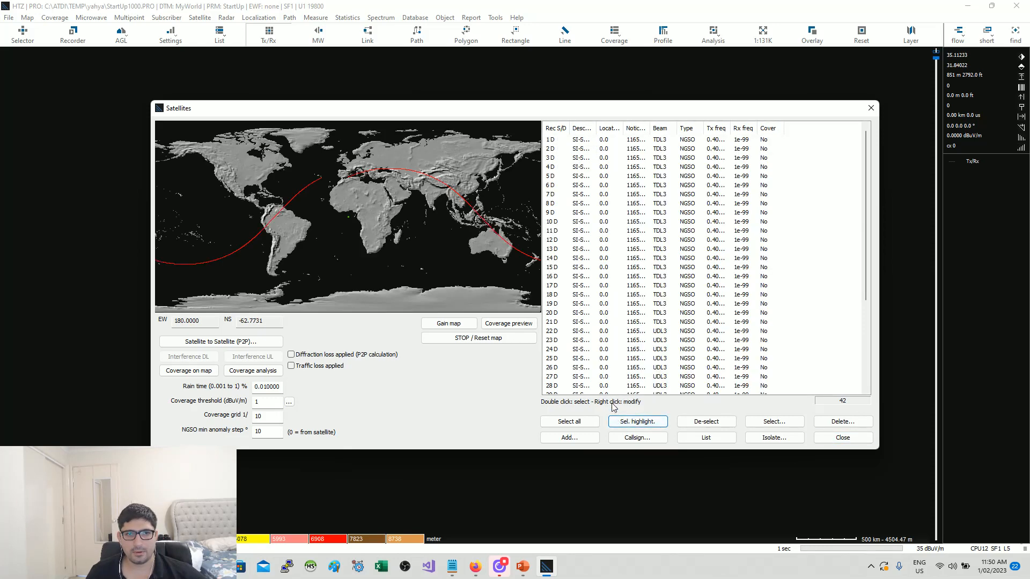
{"action": "left_click", "coordinate": [599, 214]}
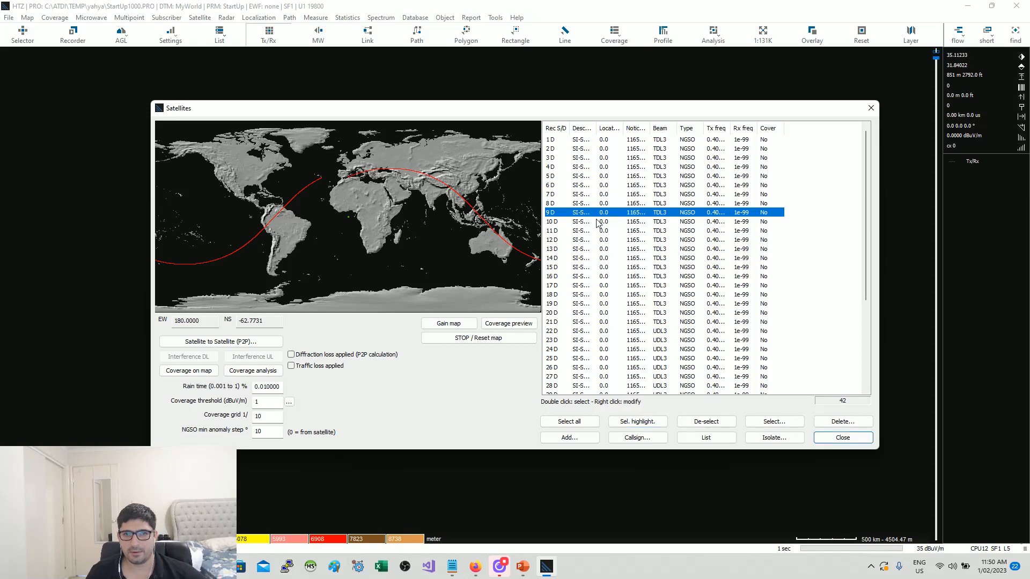
{"action": "left_click", "coordinate": [639, 422]}
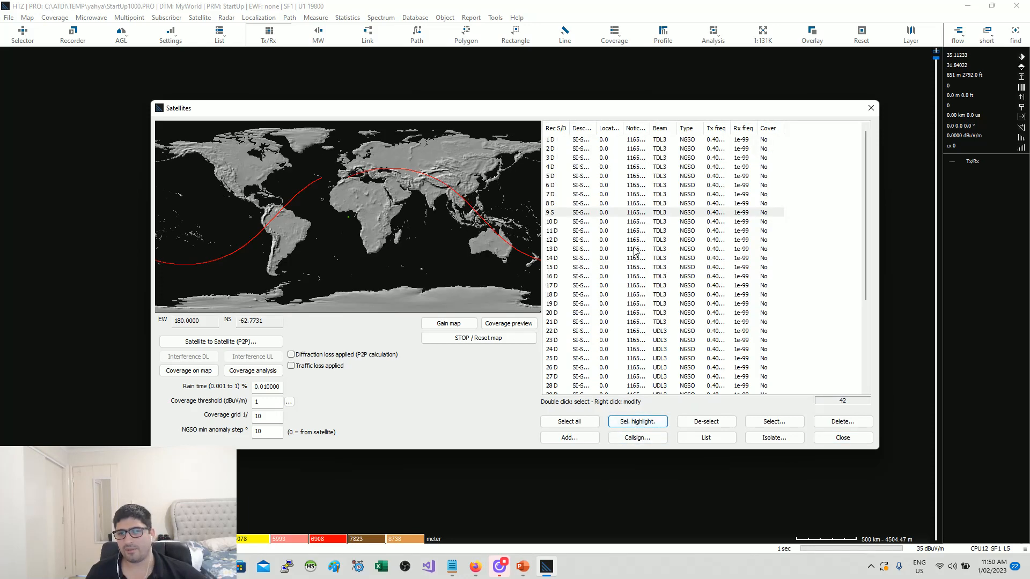
Select satellite record 11 of the TDL3 beam to plot its orbit on the world map
{"action": "left_click", "coordinate": [578, 204]}
{"action": "left_click", "coordinate": [578, 213]}
{"action": "left_click", "coordinate": [581, 232]}
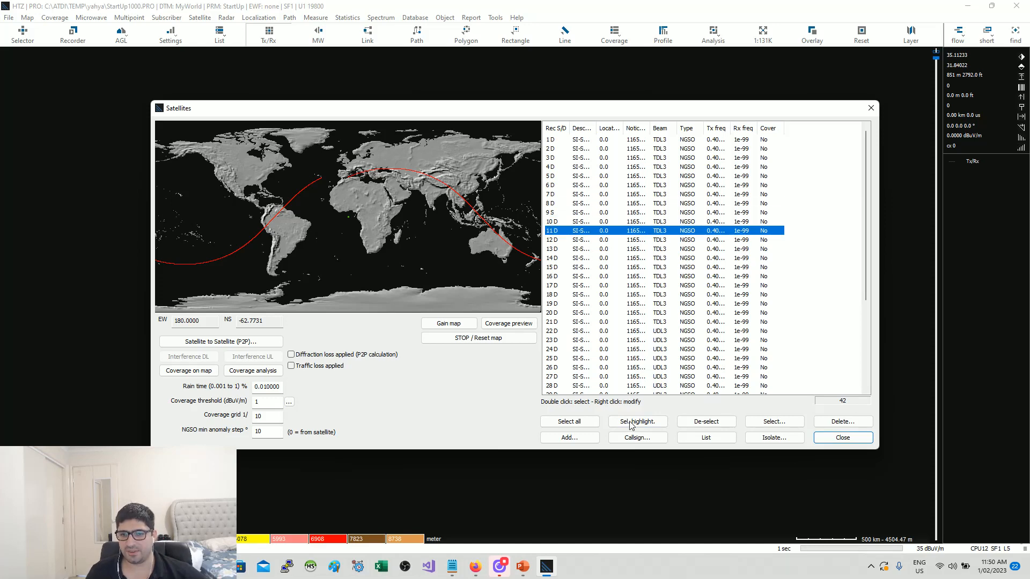
{"action": "left_click", "coordinate": [637, 422]}
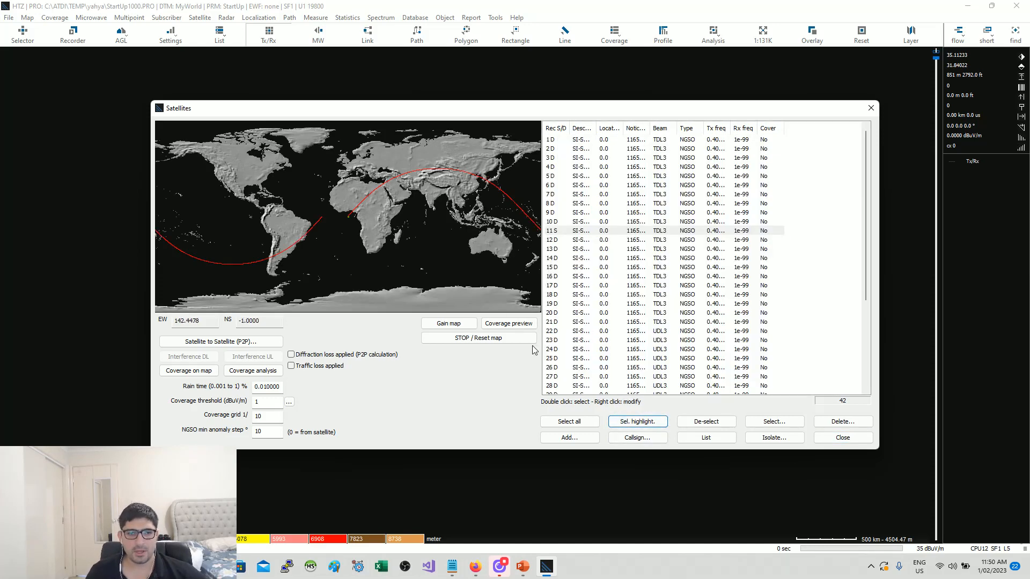
Examine the parameters and ITU notice details of satellite record 11, and close them and the satellite database
{"action": "right_click", "coordinate": [599, 231]}
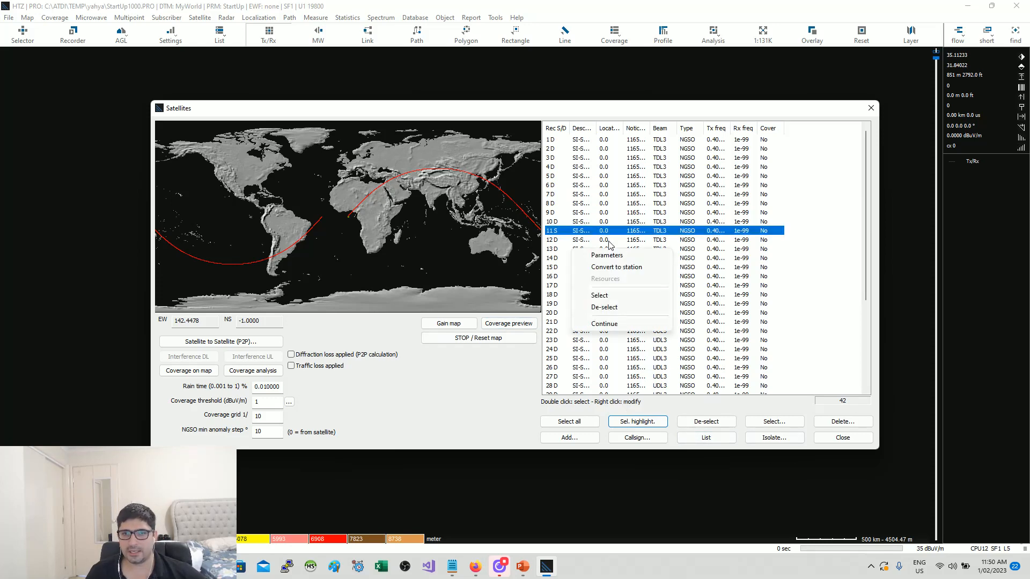
{"action": "left_click", "coordinate": [606, 255]}
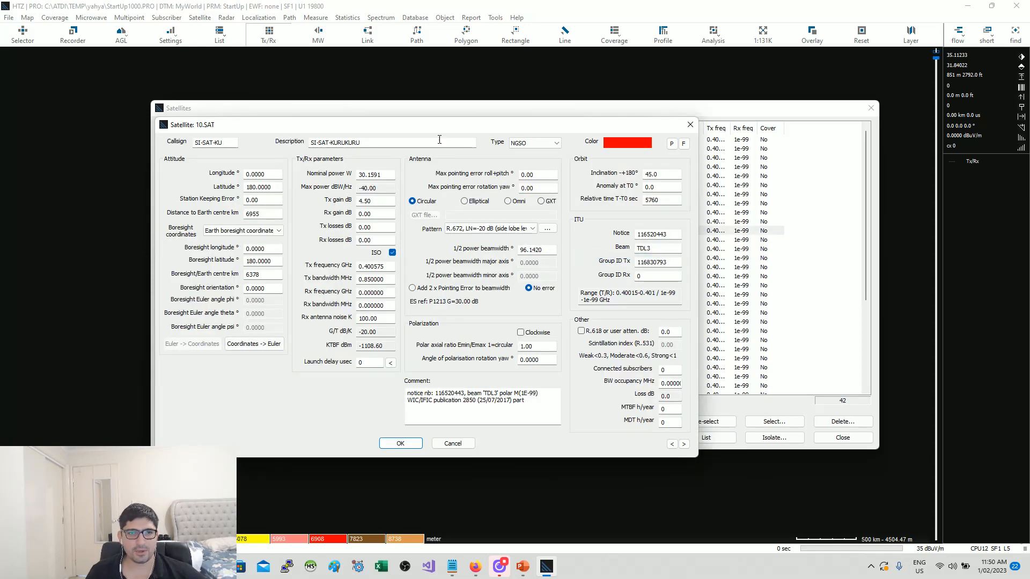
{"action": "left_click_drag", "start_coordinate": [461, 123], "coordinate": [657, 122]}
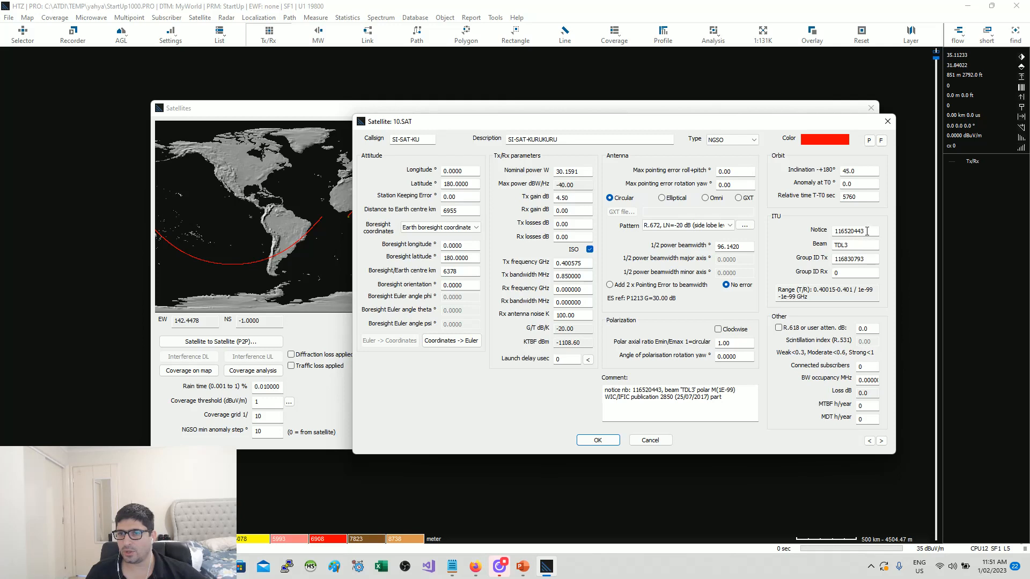
{"action": "left_click_drag", "start_coordinate": [867, 232], "coordinate": [779, 234]}
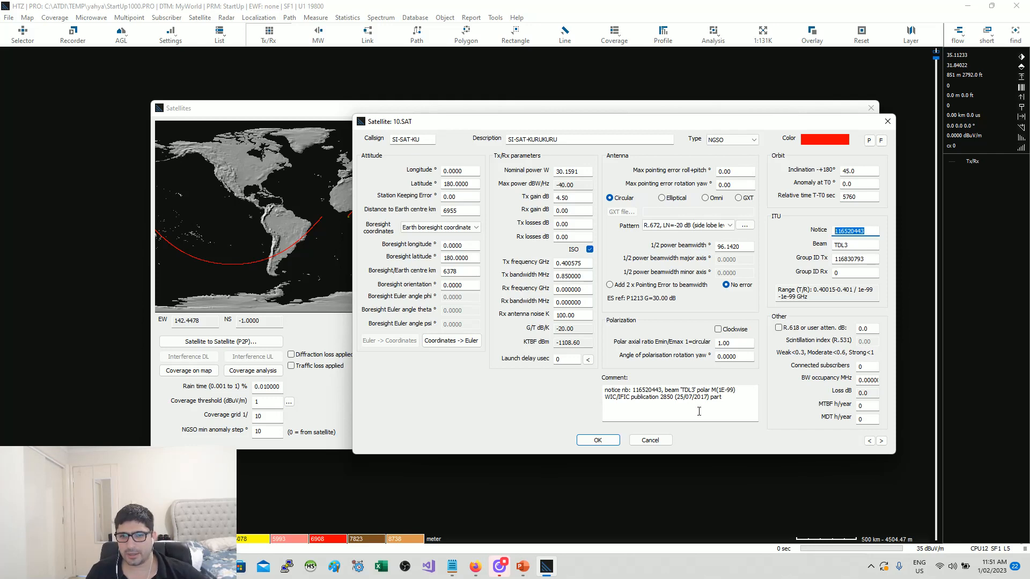
{"action": "left_click", "coordinate": [888, 122]}
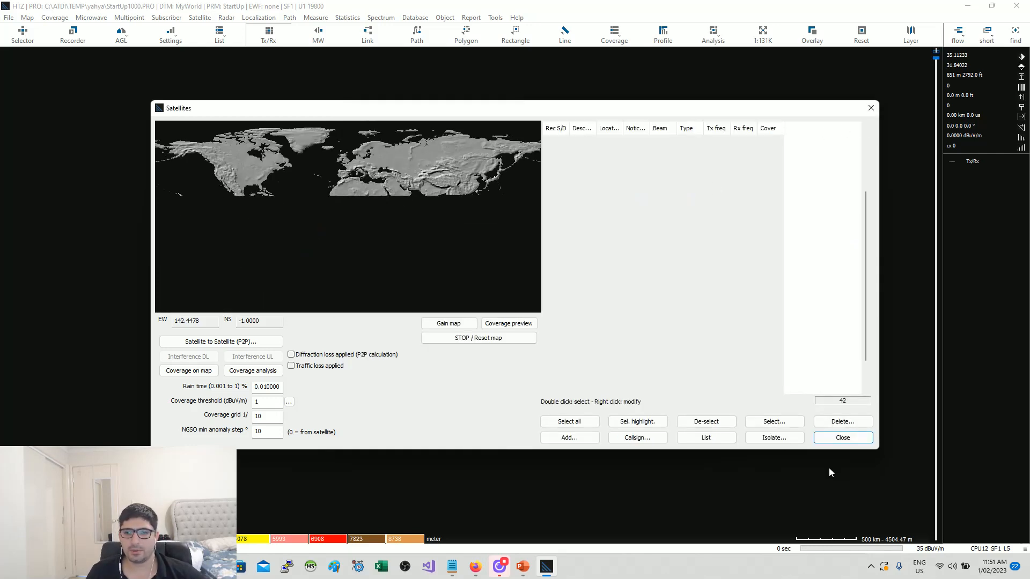
{"action": "left_click", "coordinate": [842, 438]}
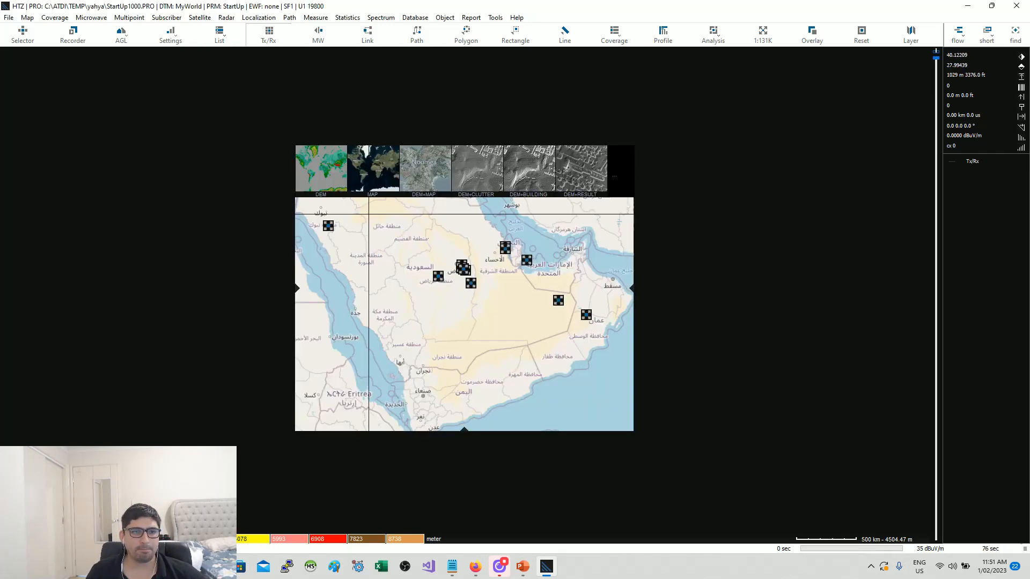
Start the satellite PFD/EPFD map calculation and set the receiver's antenna height to 30 m
{"action": "left_click", "coordinate": [200, 17]}
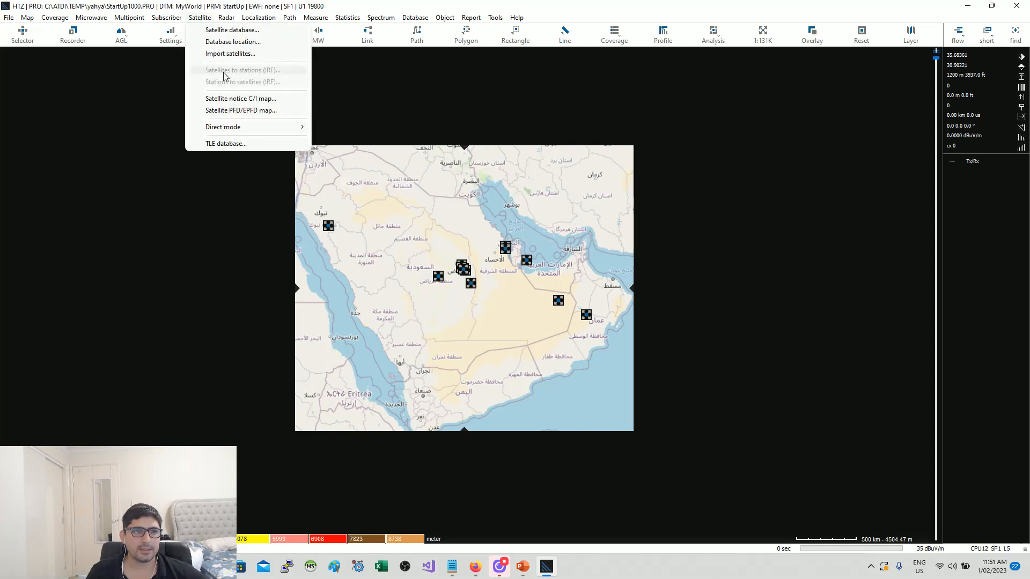
{"action": "left_click", "coordinate": [258, 110]}
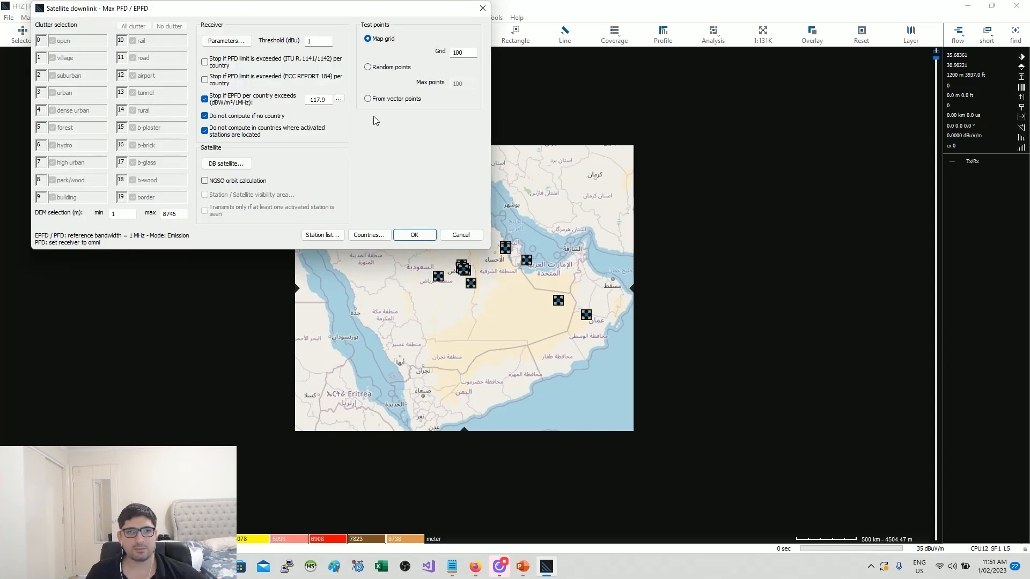
{"action": "left_click_drag", "start_coordinate": [305, 12], "coordinate": [768, 96]}
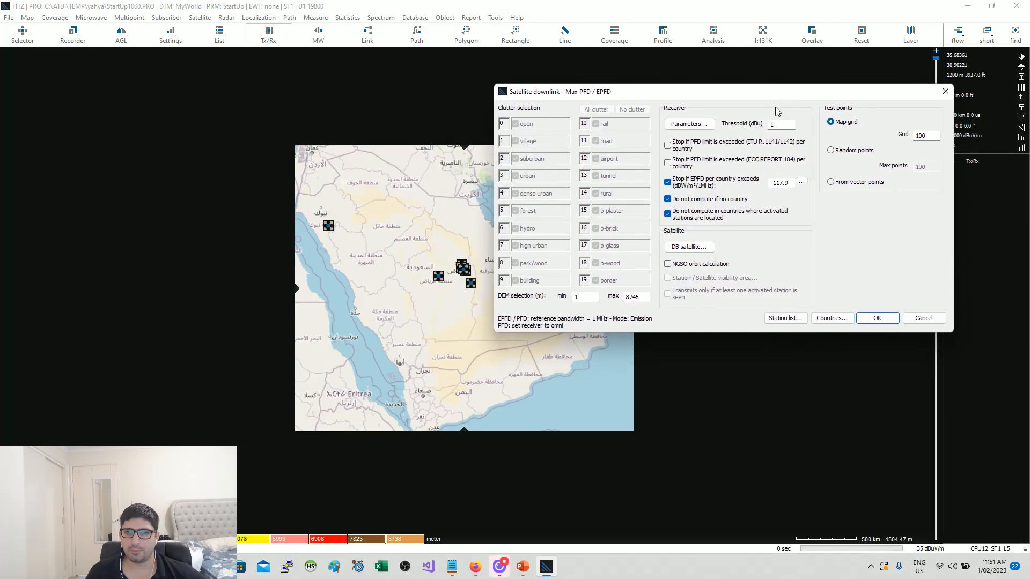
{"action": "left_click", "coordinate": [685, 124]}
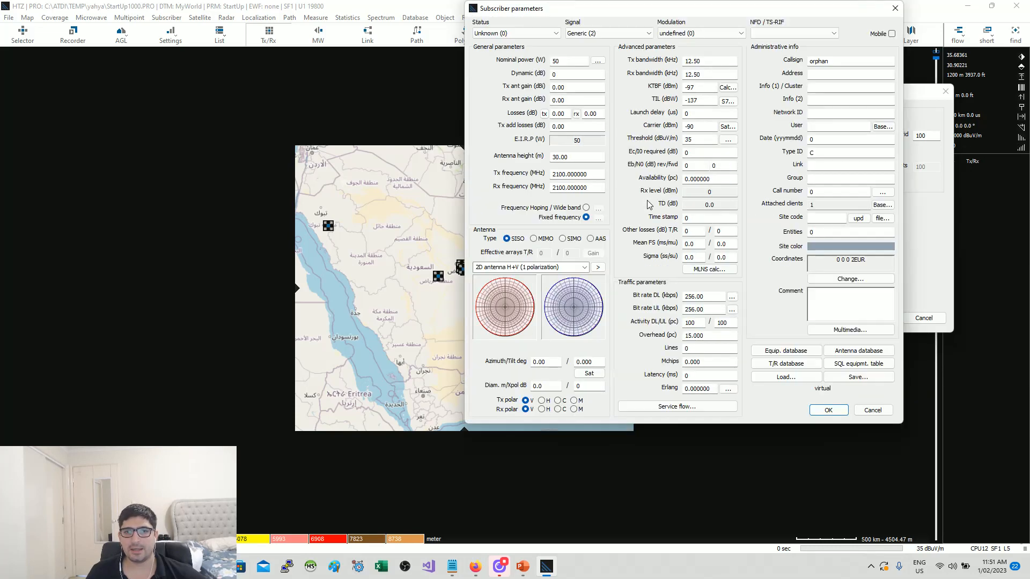
{"action": "left_click", "coordinate": [577, 156]}
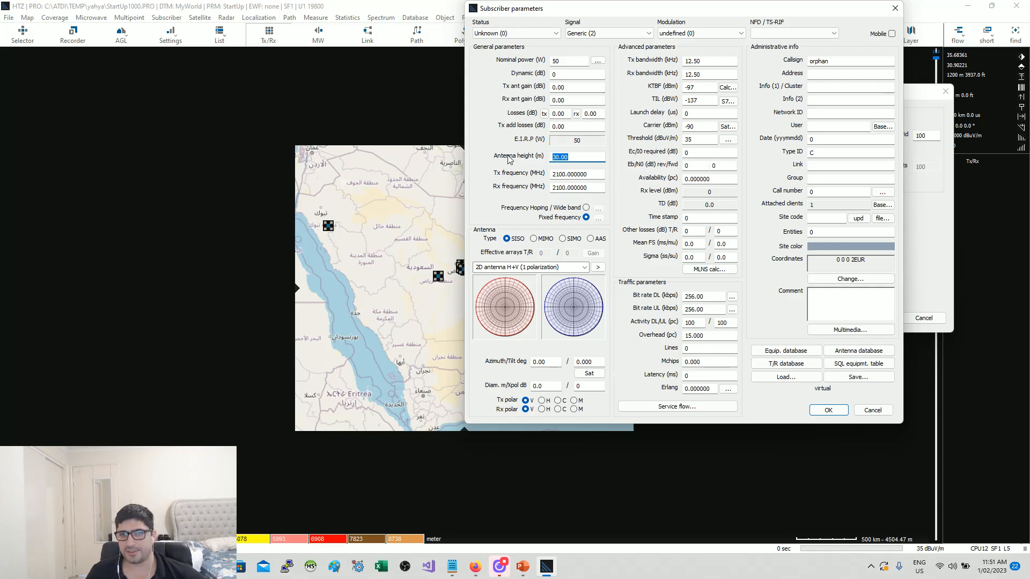
{"action": "type", "text": "30"}
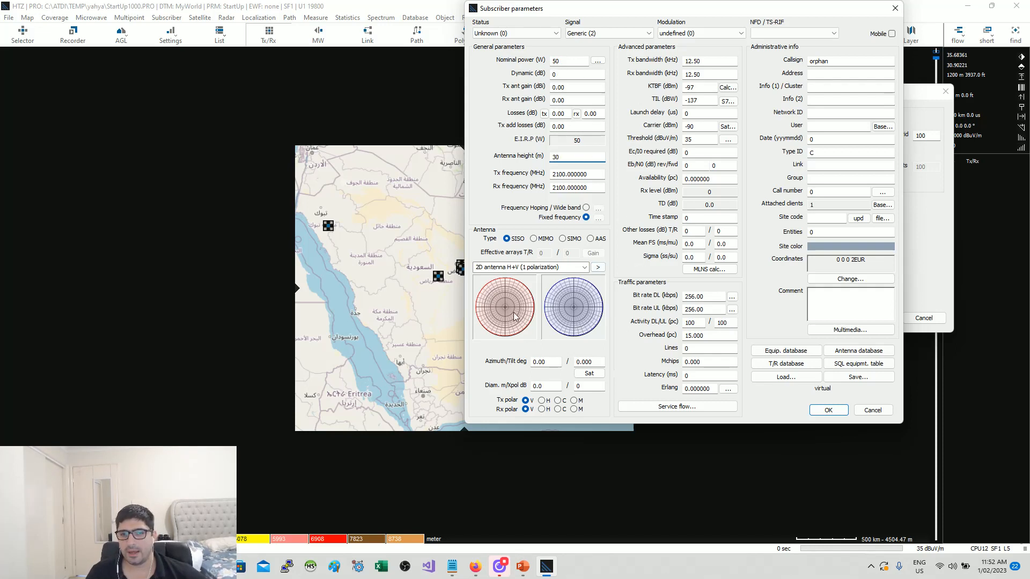
{"action": "left_click", "coordinate": [828, 411]}
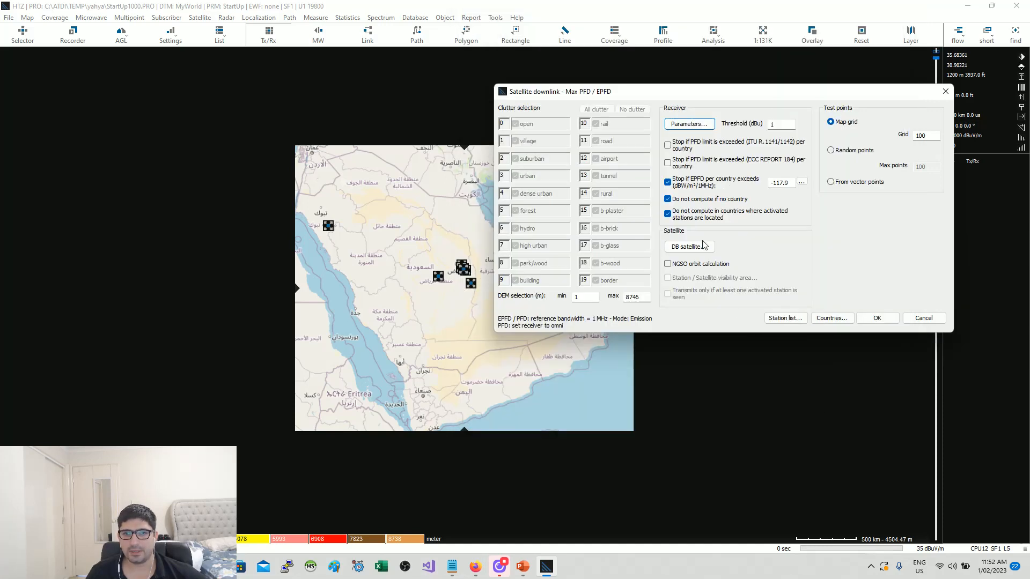
{"action": "left_click_drag", "start_coordinate": [700, 98], "coordinate": [518, 105]}
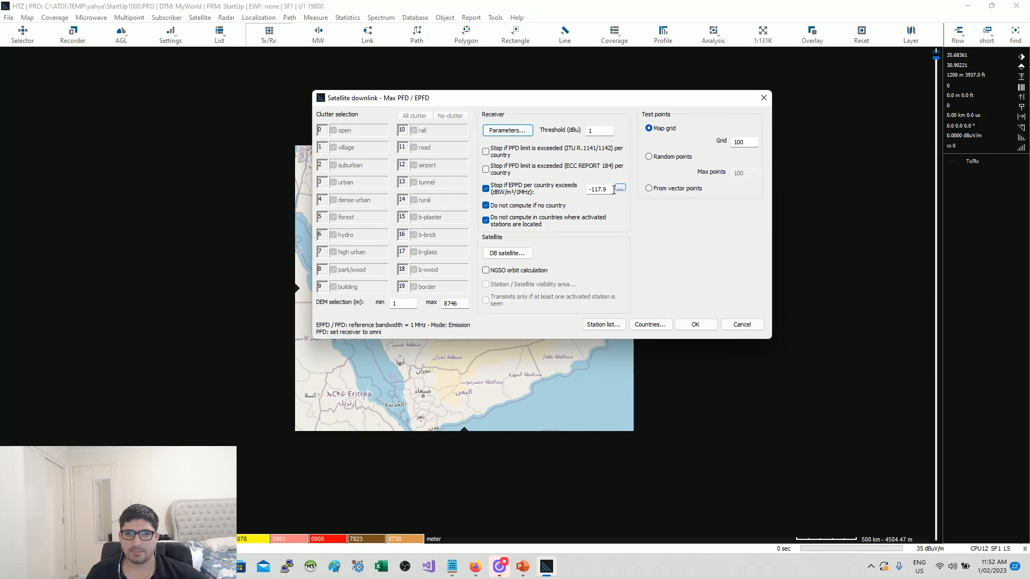
{"action": "left_click_drag", "start_coordinate": [611, 189], "coordinate": [587, 189]}
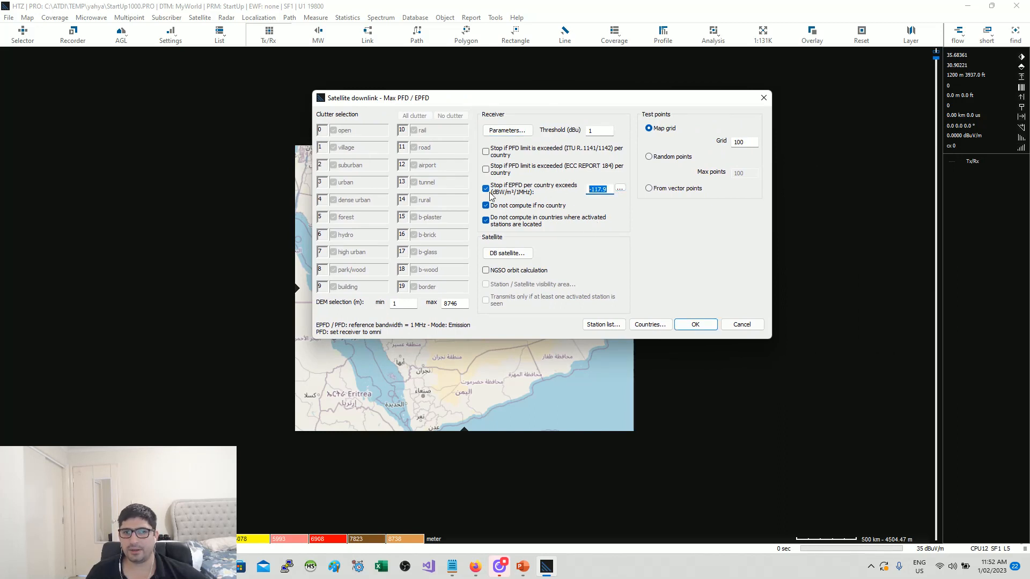
{"action": "left_click", "coordinate": [491, 192]}
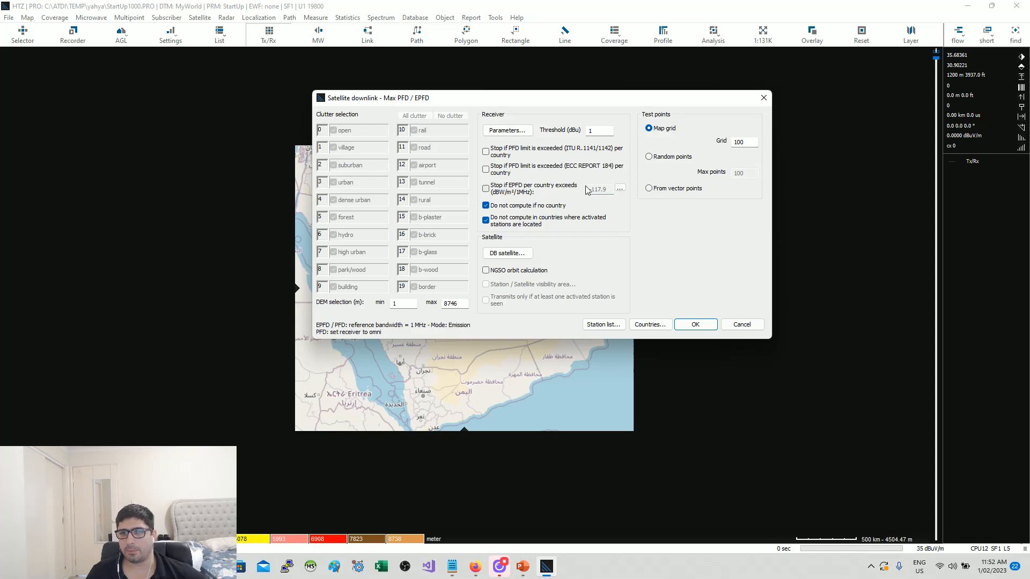
{"action": "left_click", "coordinate": [499, 192]}
{"action": "left_click", "coordinate": [503, 193]}
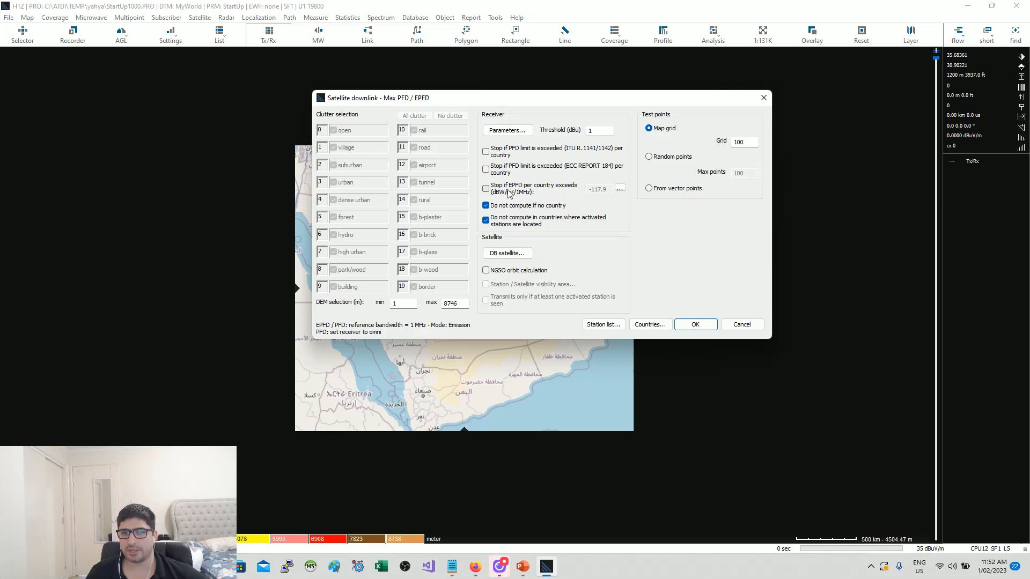
{"action": "left_click", "coordinate": [508, 192]}
Switch to the PowerPoint presentation to check the protection criterion in dBW/m2/MHz on the coordination slide, and return to HTZ
{"action": "key", "text": "super+Tab"}
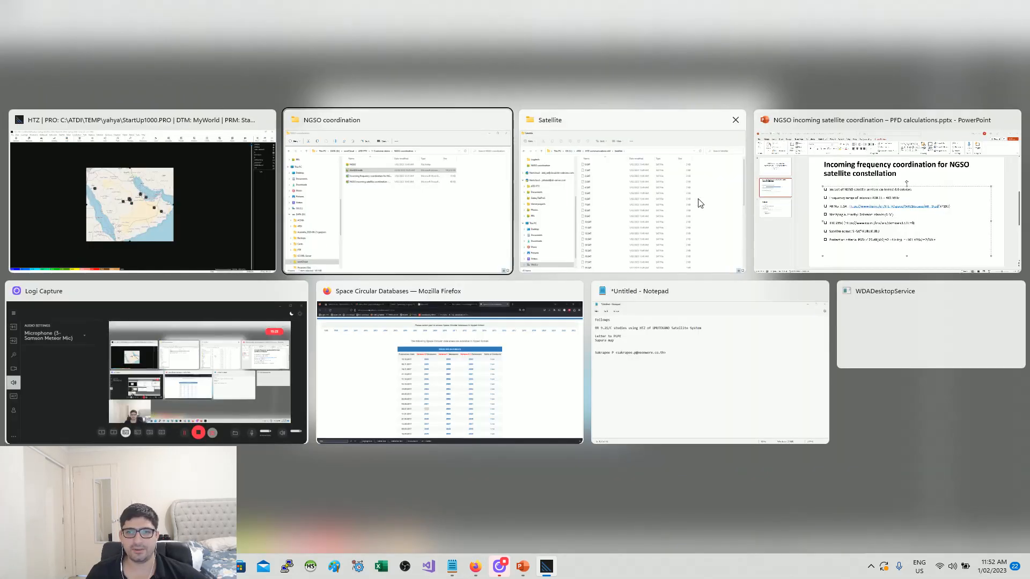
{"action": "left_click", "coordinate": [778, 215]}
{"action": "left_click_drag", "start_coordinate": [585, 422], "coordinate": [615, 424]}
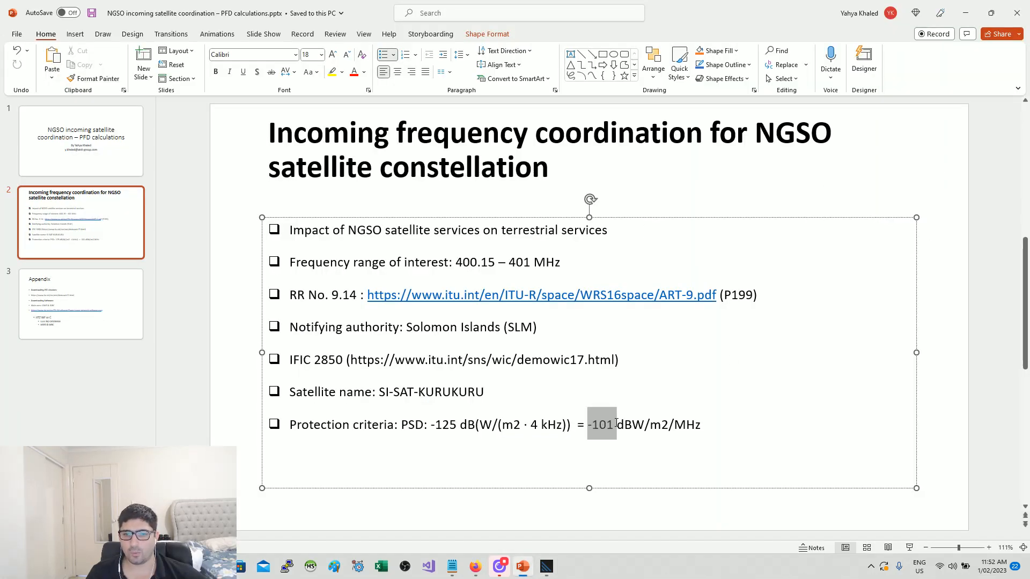
{"action": "key", "text": "alt+Tab"}
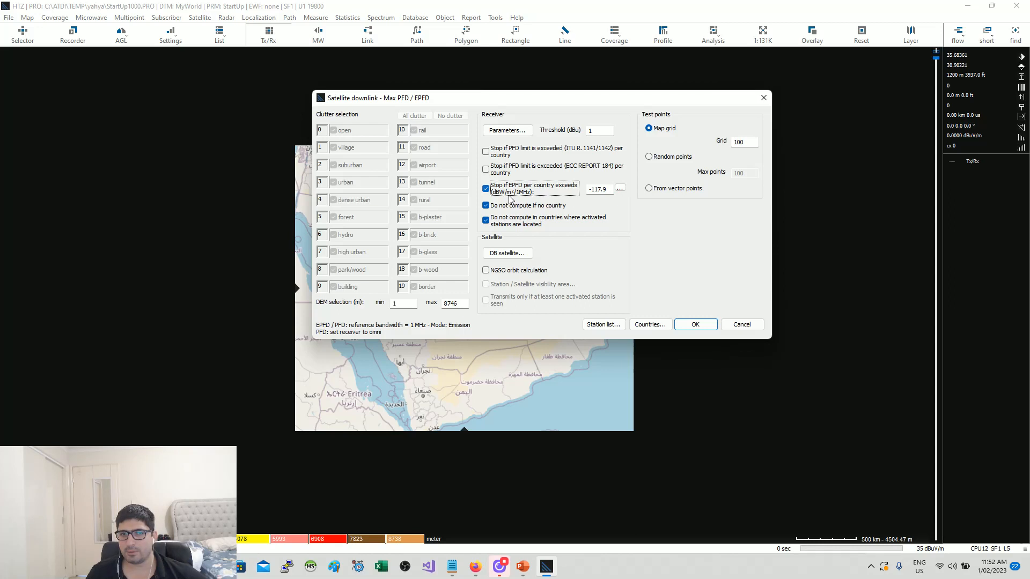
Set the EPFD-per-country stop limit to -101 dBW/m²/1MHz and compare it with the protection criterion on the slide
{"action": "left_click", "coordinate": [619, 188]}
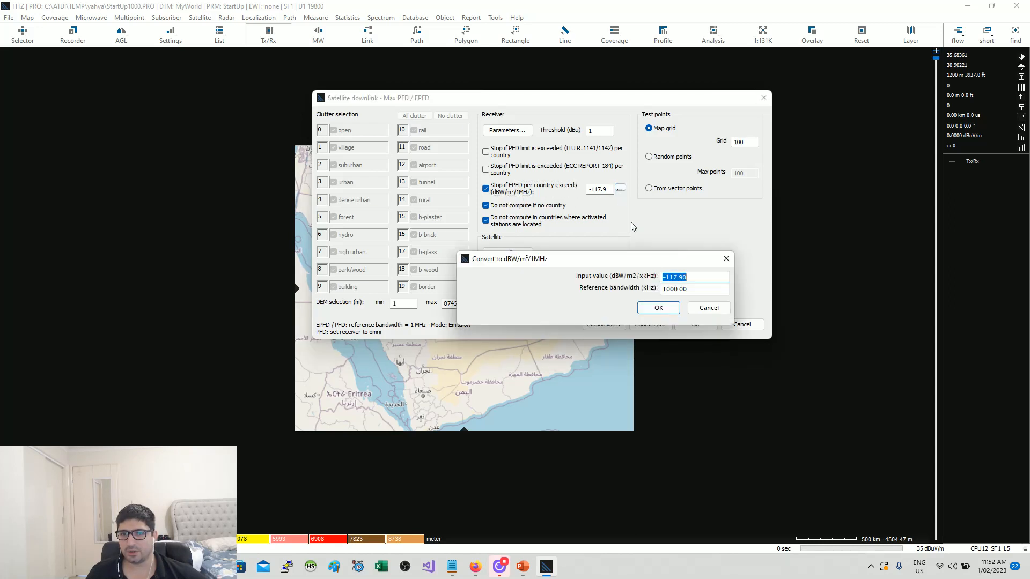
{"action": "left_click", "coordinate": [712, 308]}
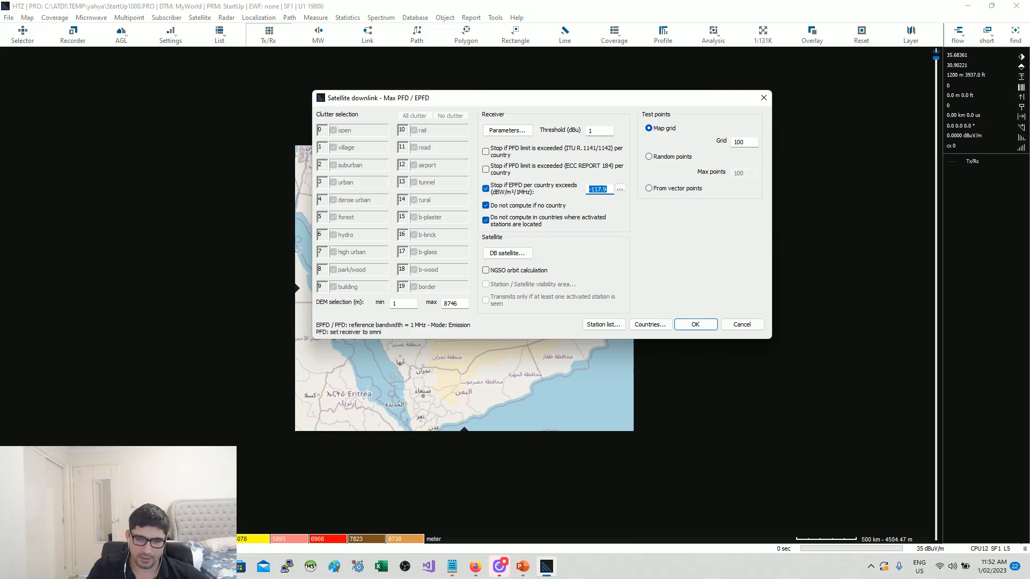
{"action": "type", "text": "-101"}
{"action": "key", "text": "alt+Tab"}
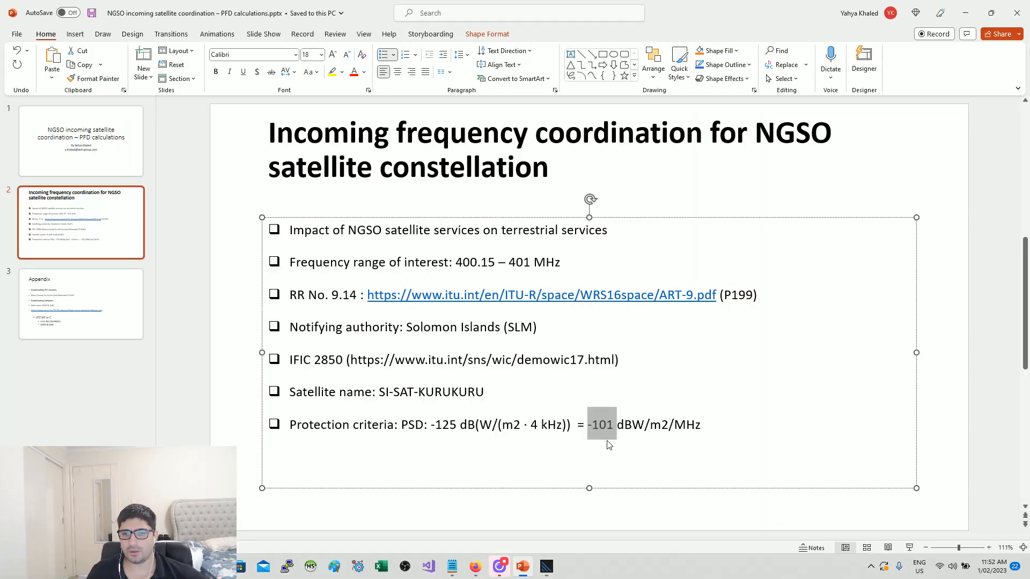
{"action": "key", "text": "alt+Tab"}
{"action": "left_click", "coordinate": [605, 188]}
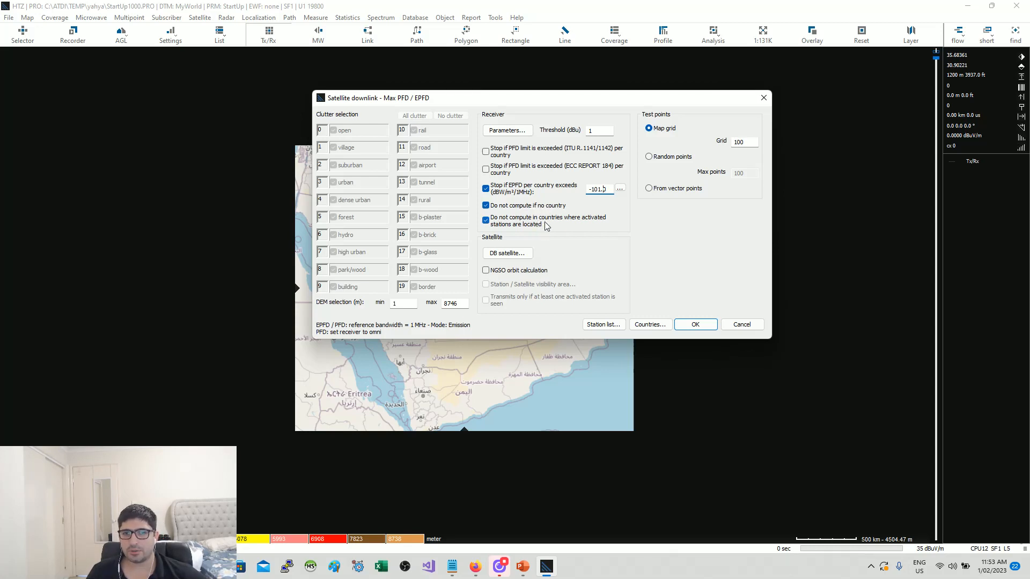
Allow computation in countries where activated stations are located, and enable the NGSO orbit calculation
{"action": "left_click", "coordinate": [523, 222]}
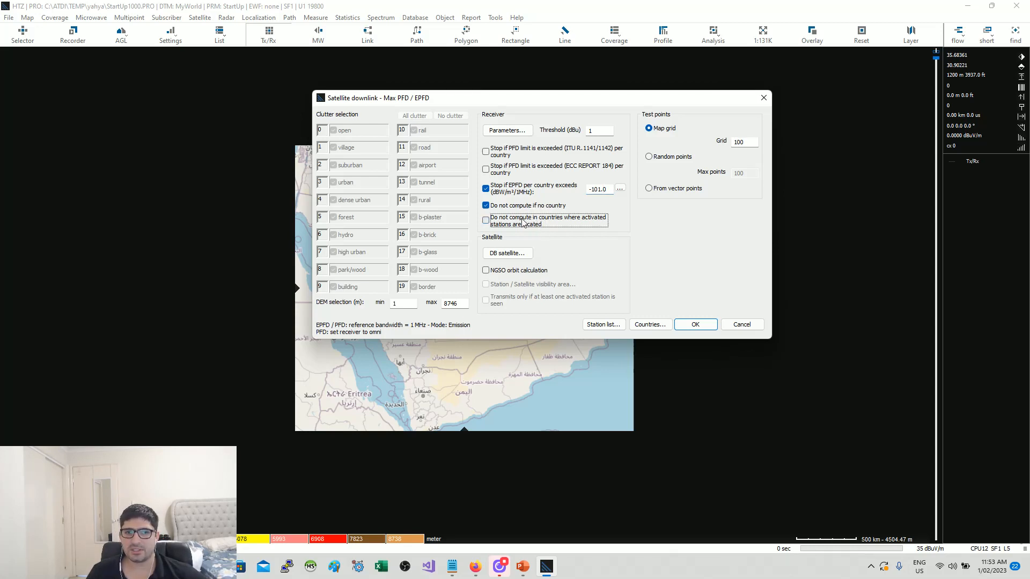
{"action": "left_click", "coordinate": [519, 272]}
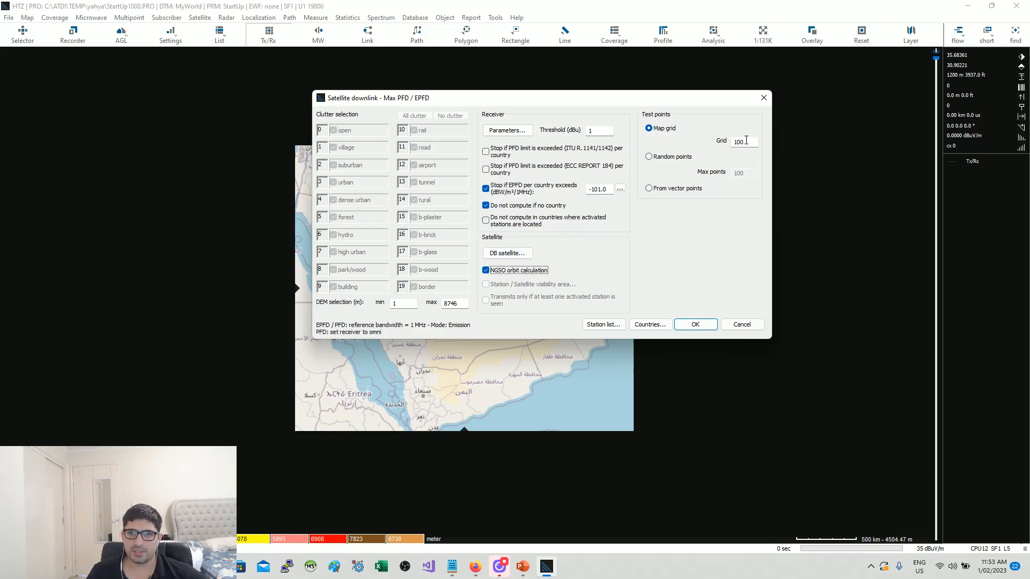
Open the satellite database and activate records 6 to 15, switching the activation to records 16 to 25
{"action": "left_click", "coordinate": [521, 255]}
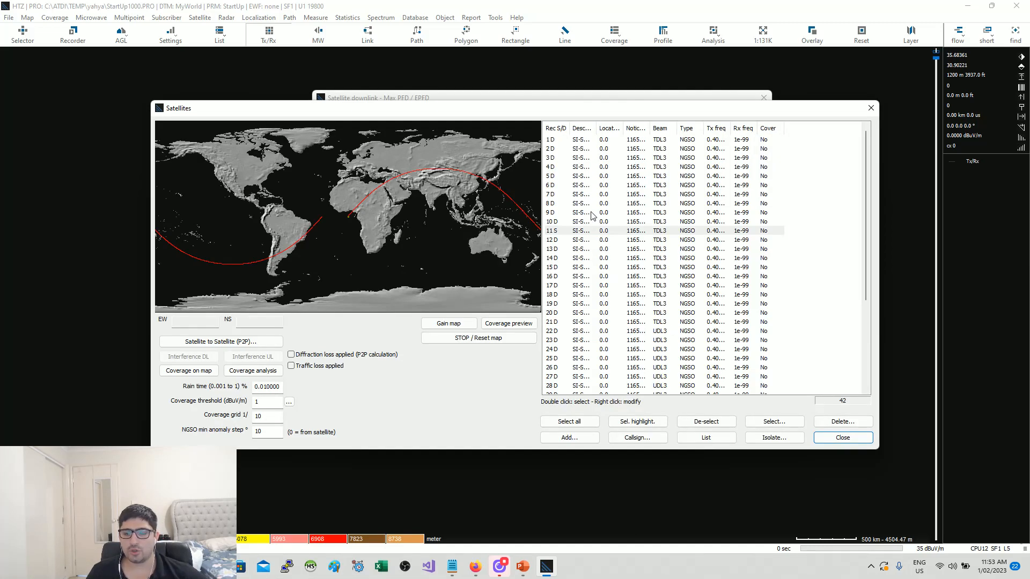
{"action": "left_click", "coordinate": [589, 192]}
{"action": "left_click", "coordinate": [588, 268], "text": "shift"}
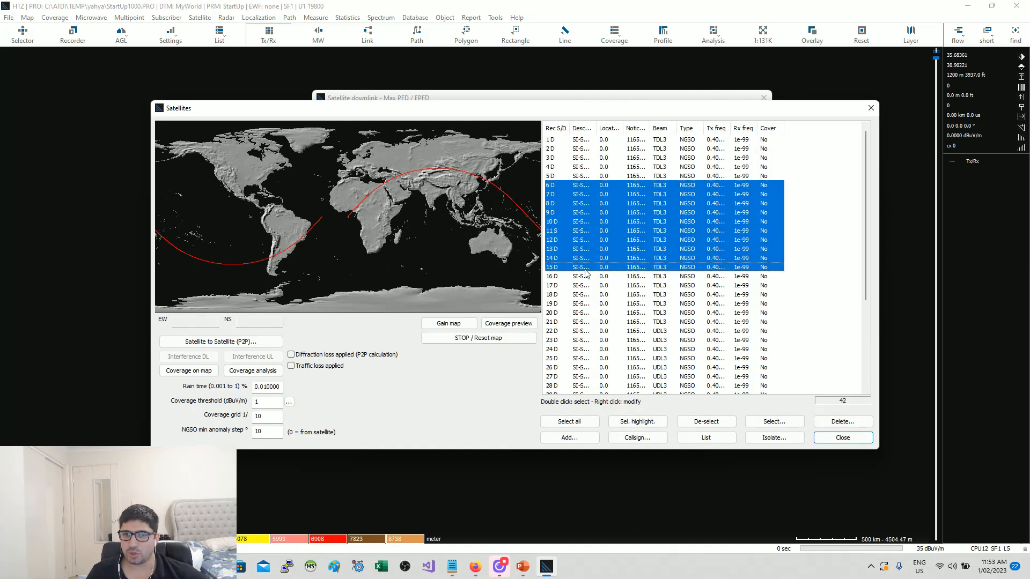
{"action": "left_click", "coordinate": [644, 422]}
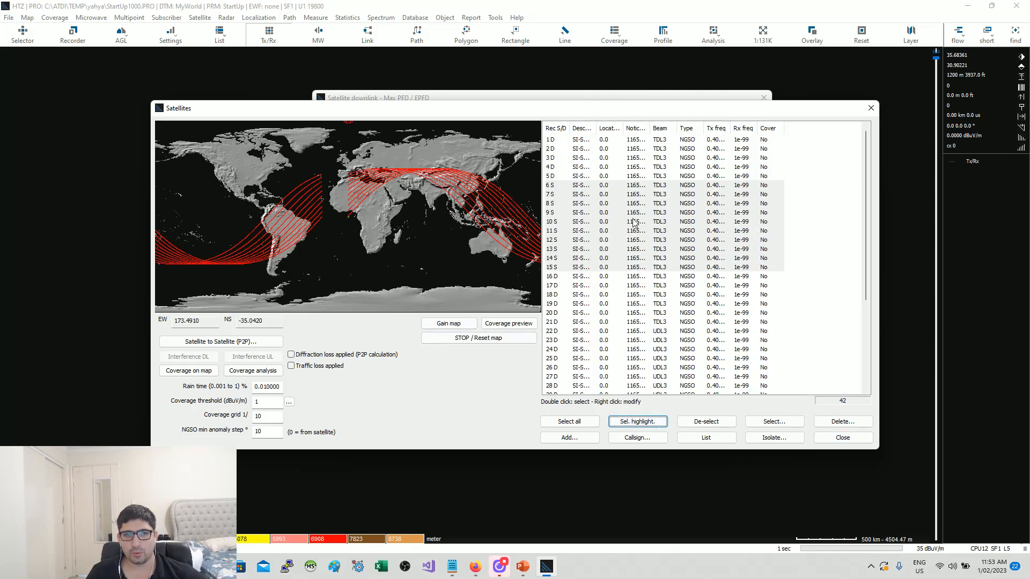
{"action": "left_click", "coordinate": [607, 278]}
{"action": "left_click", "coordinate": [608, 360], "text": "shift"}
{"action": "left_click", "coordinate": [631, 423]}
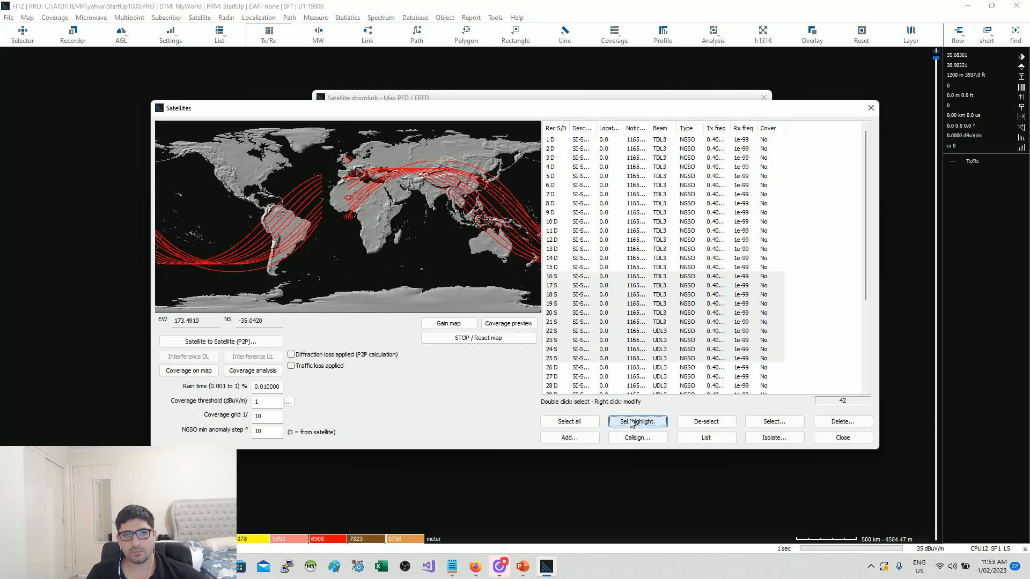
Activate satellite records 26 to 36 in the list, switching the activation to records 37 to 42
{"action": "scroll", "coordinate": [646, 344], "scroll_direction": "down", "scroll_amount": 5}
{"action": "left_click", "coordinate": [638, 241]}
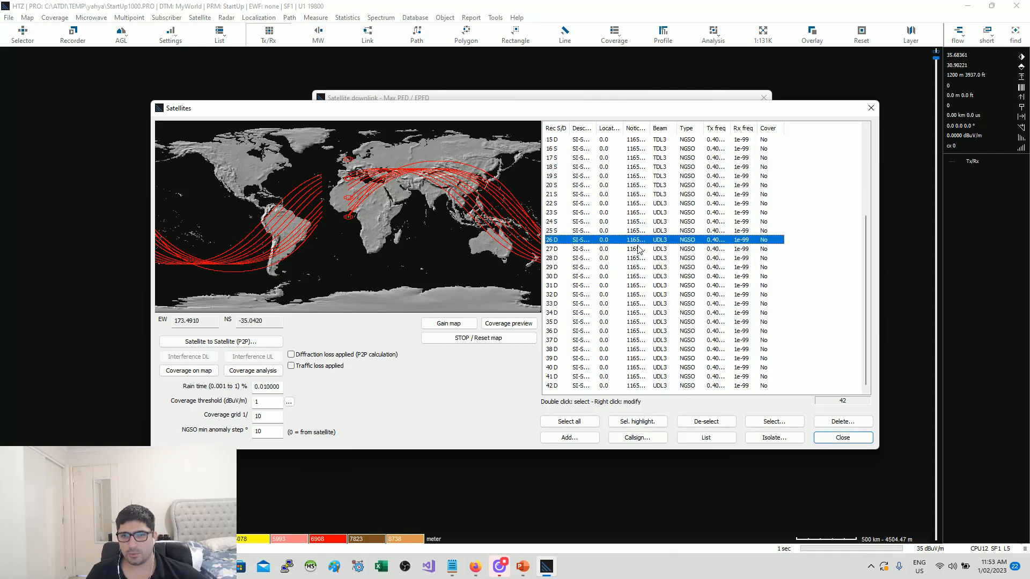
{"action": "left_click", "coordinate": [646, 332], "text": "shift"}
{"action": "left_click", "coordinate": [633, 423]}
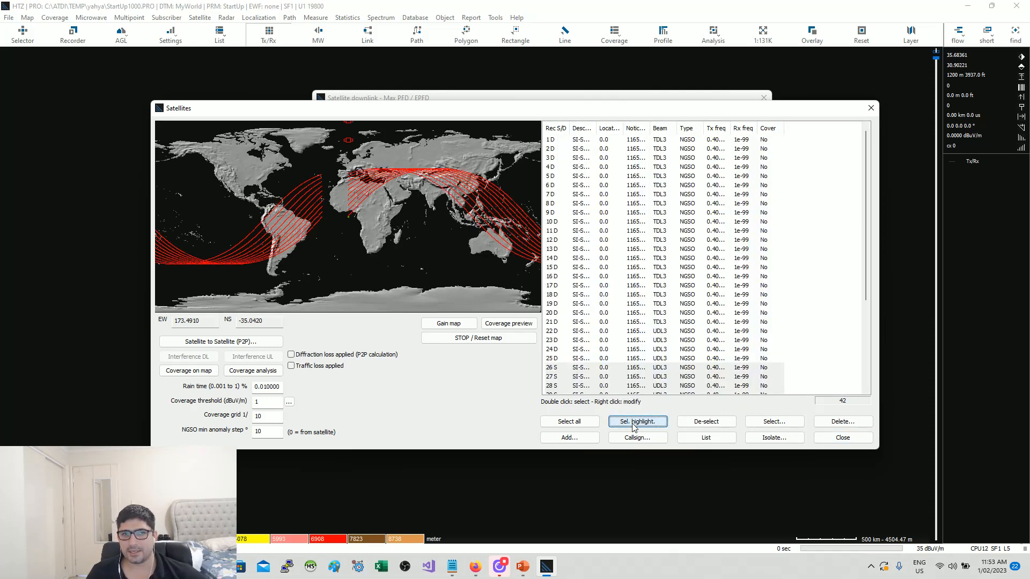
{"action": "scroll", "coordinate": [633, 355], "scroll_direction": "down", "scroll_amount": 5}
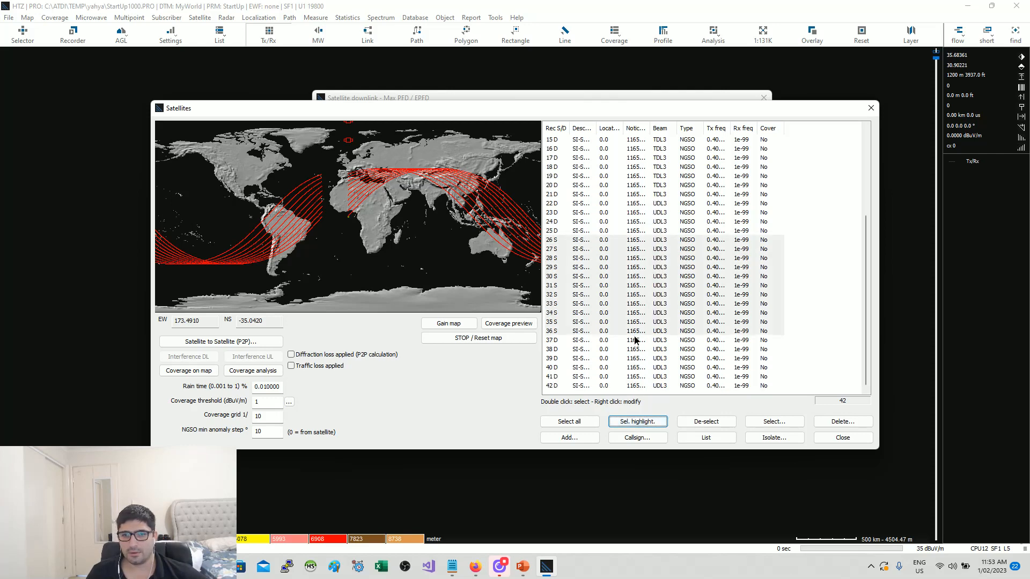
{"action": "left_click", "coordinate": [635, 339]}
{"action": "left_click", "coordinate": [625, 385], "text": "shift"}
{"action": "left_click", "coordinate": [629, 423]}
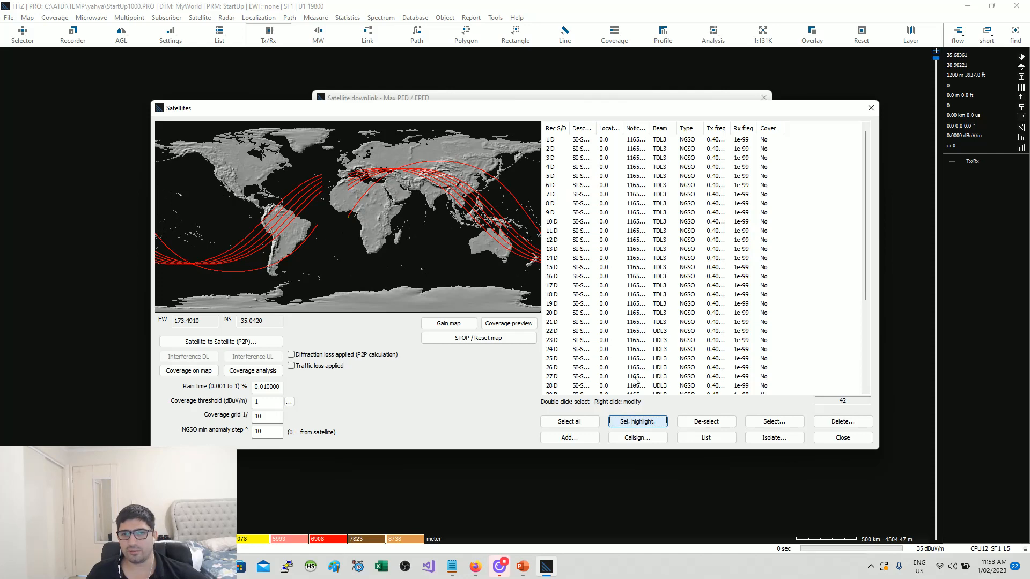
Activate satellite records 8 to 20 for the calculation and close the satellite list
{"action": "left_click_drag", "start_coordinate": [635, 204], "coordinate": [630, 315]}
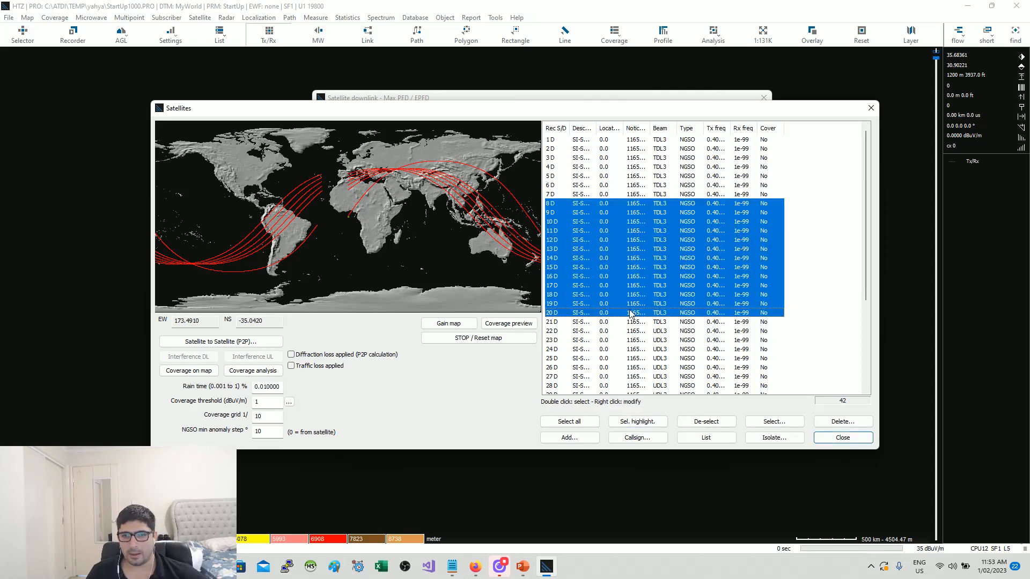
{"action": "left_click", "coordinate": [656, 423]}
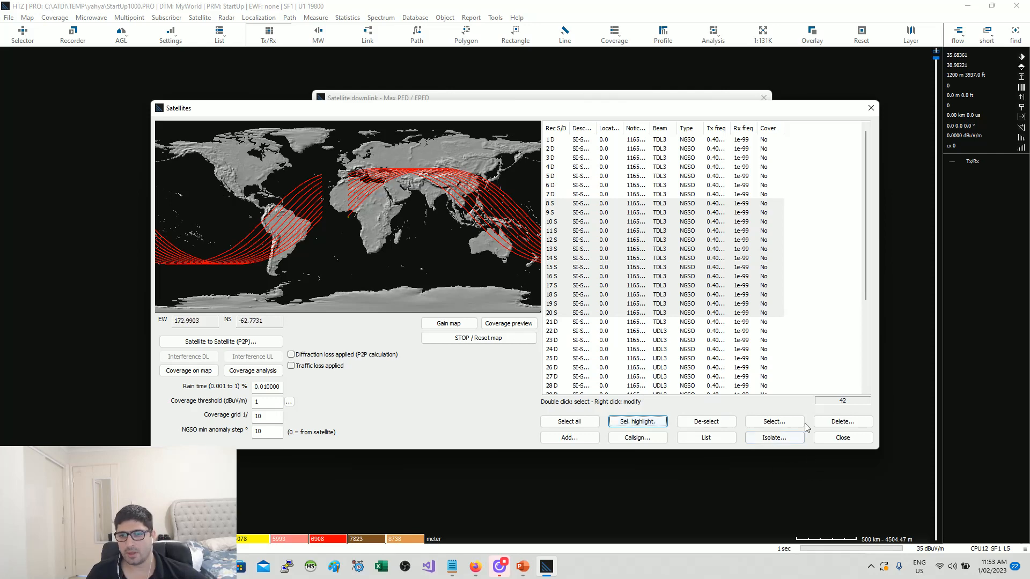
{"action": "left_click", "coordinate": [842, 437]}
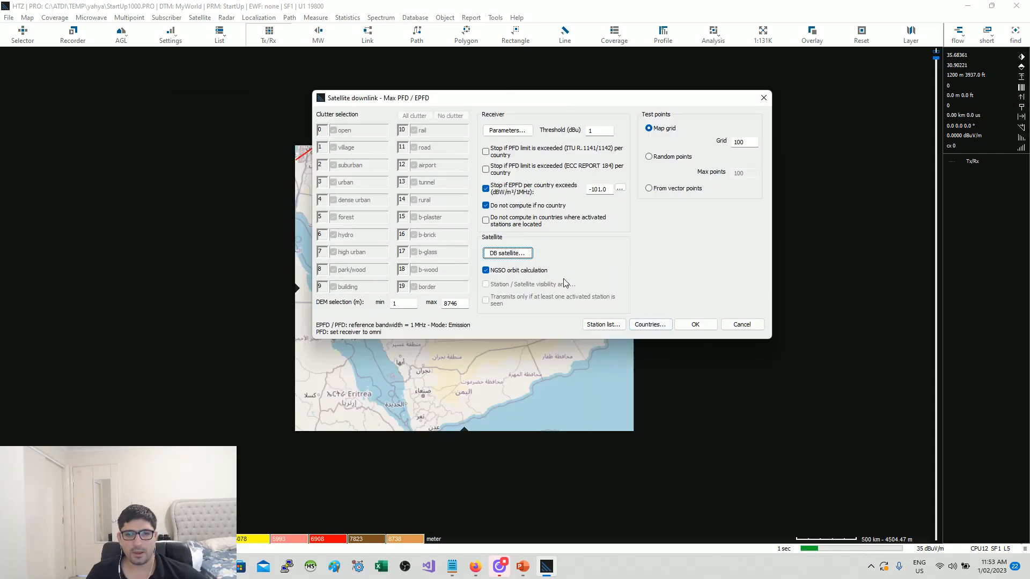
Reopen the satellite database and set the NGSO minimum anomaly step to 0° so positions are taken from the satellite
{"action": "left_click", "coordinate": [523, 253]}
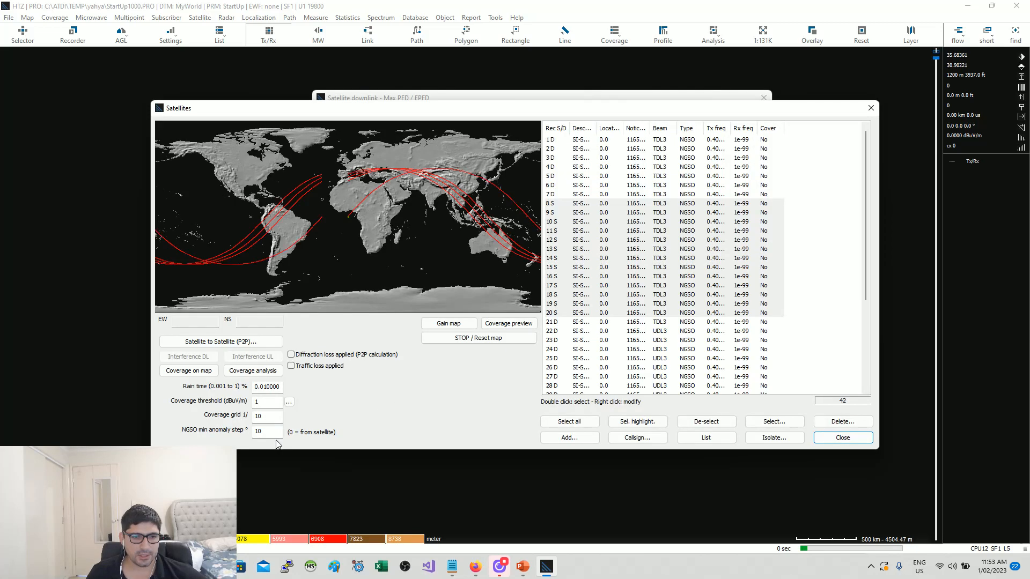
{"action": "double_click", "coordinate": [273, 434]}
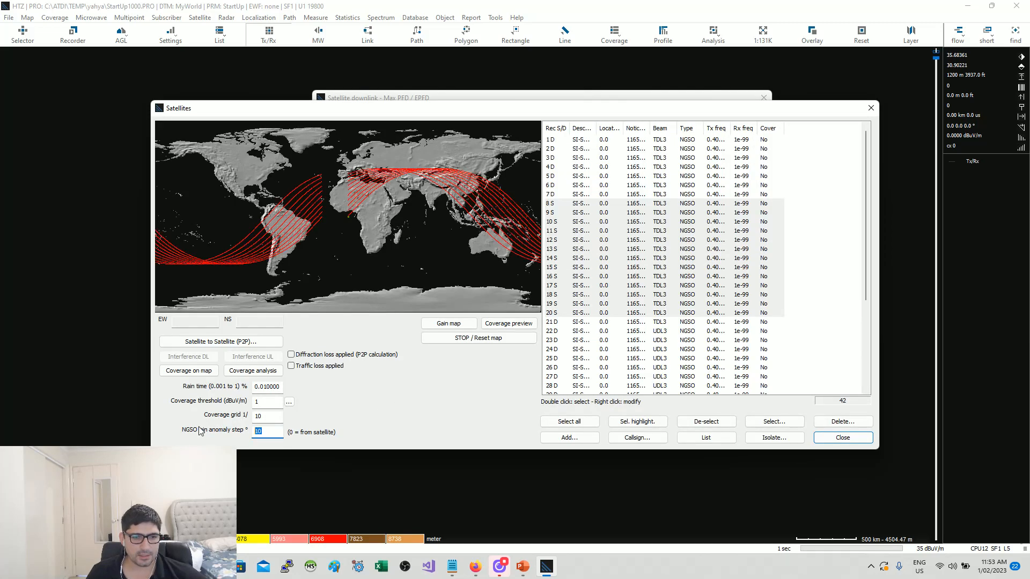
{"action": "type", "text": "0"}
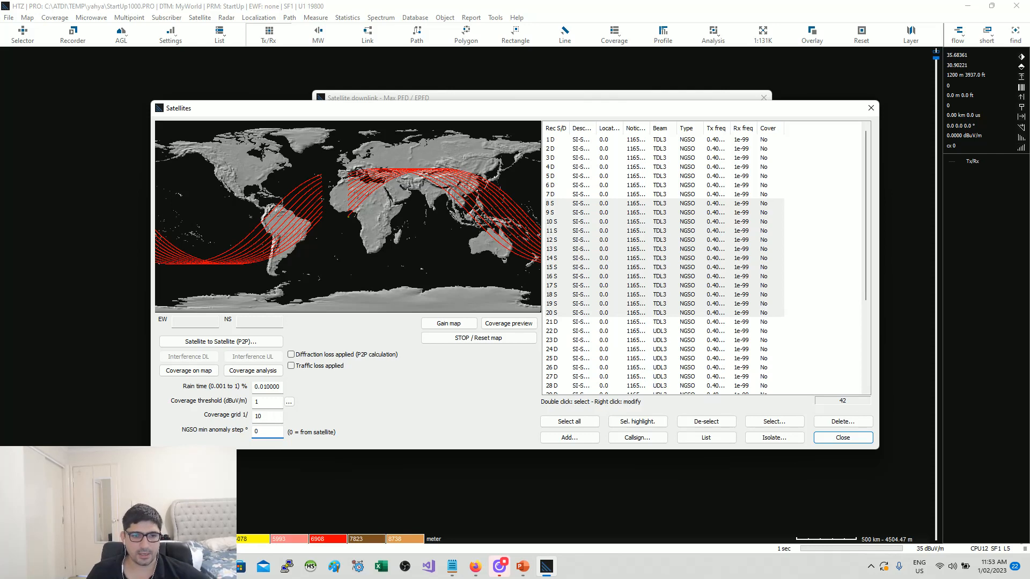
{"action": "left_click", "coordinate": [843, 438]}
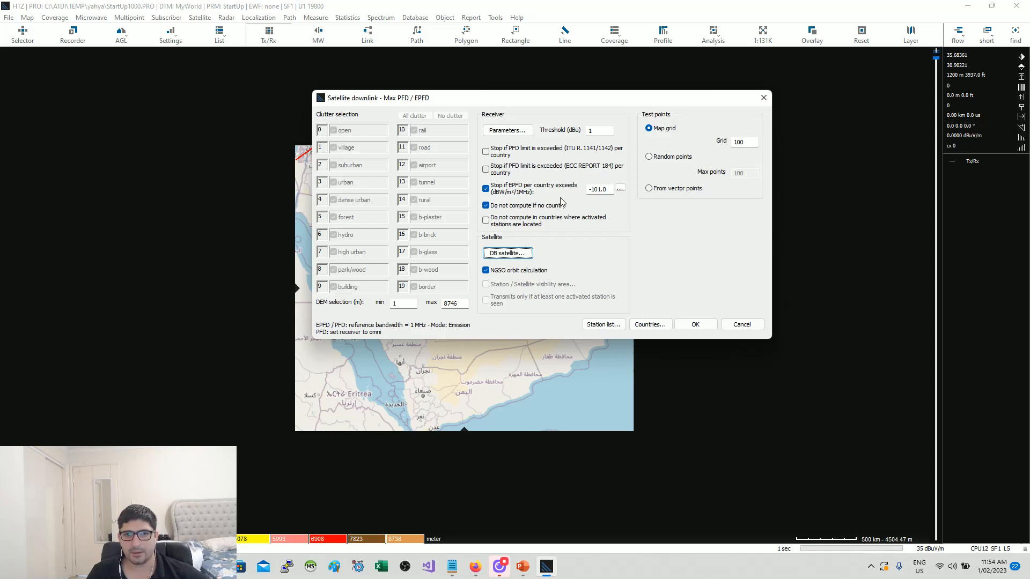
Disable the EPFD-per-country stop limit and allow computation where no country is defined, leaving the country code file as it is
{"action": "left_click_drag", "start_coordinate": [607, 190], "coordinate": [573, 189]}
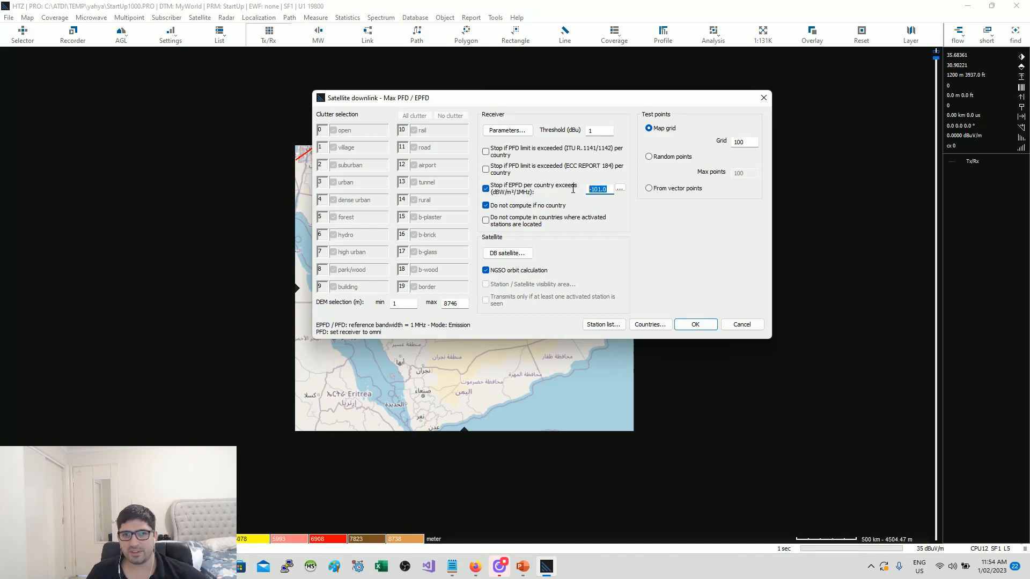
{"action": "left_click", "coordinate": [504, 189]}
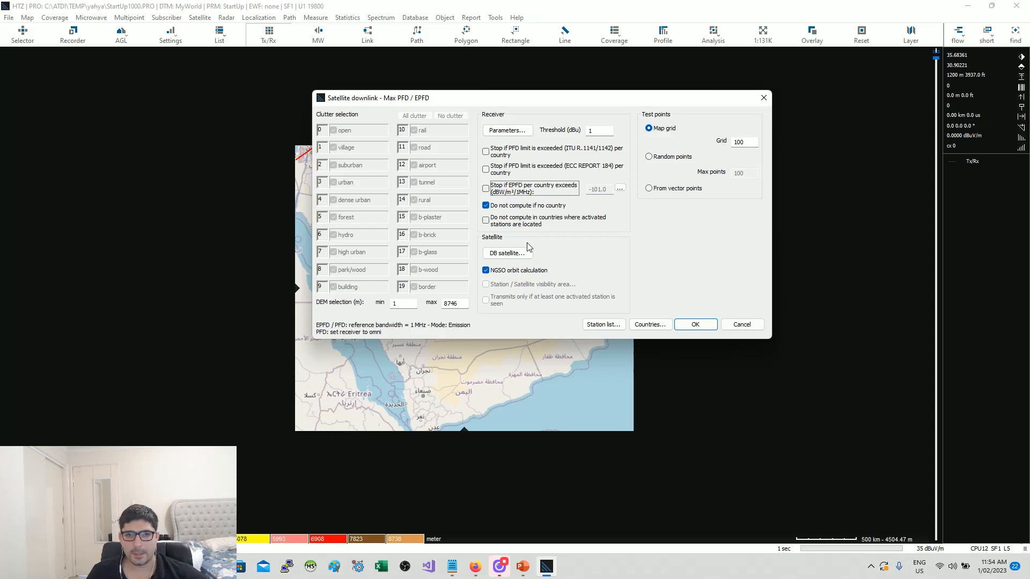
{"action": "left_click", "coordinate": [649, 325]}
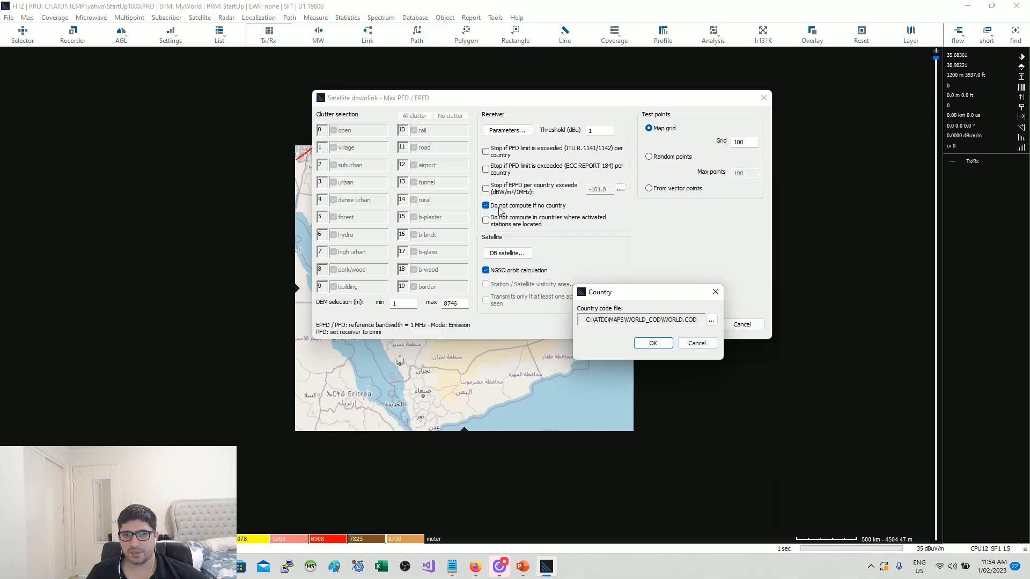
{"action": "left_click", "coordinate": [693, 344]}
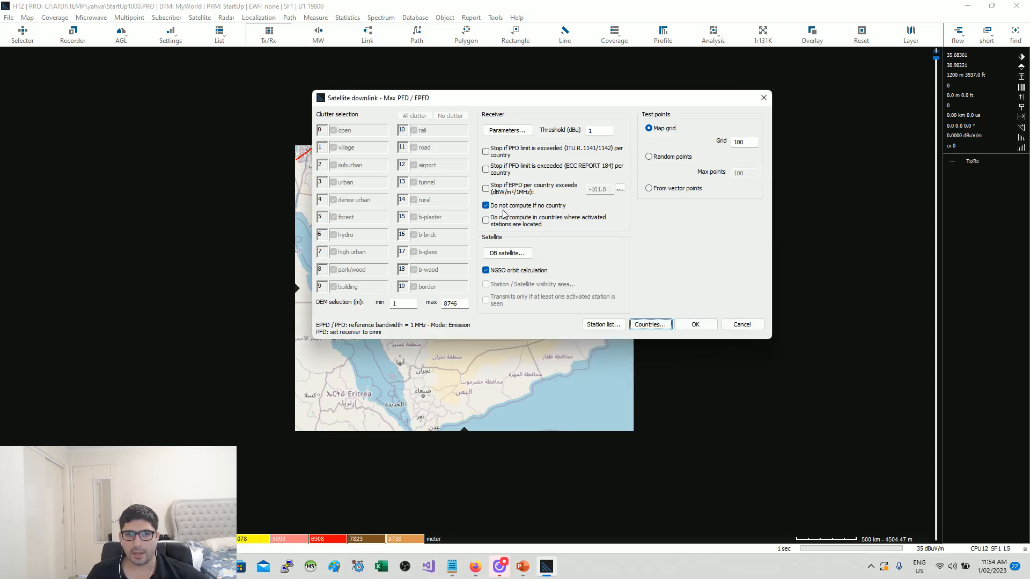
{"action": "left_click", "coordinate": [504, 208]}
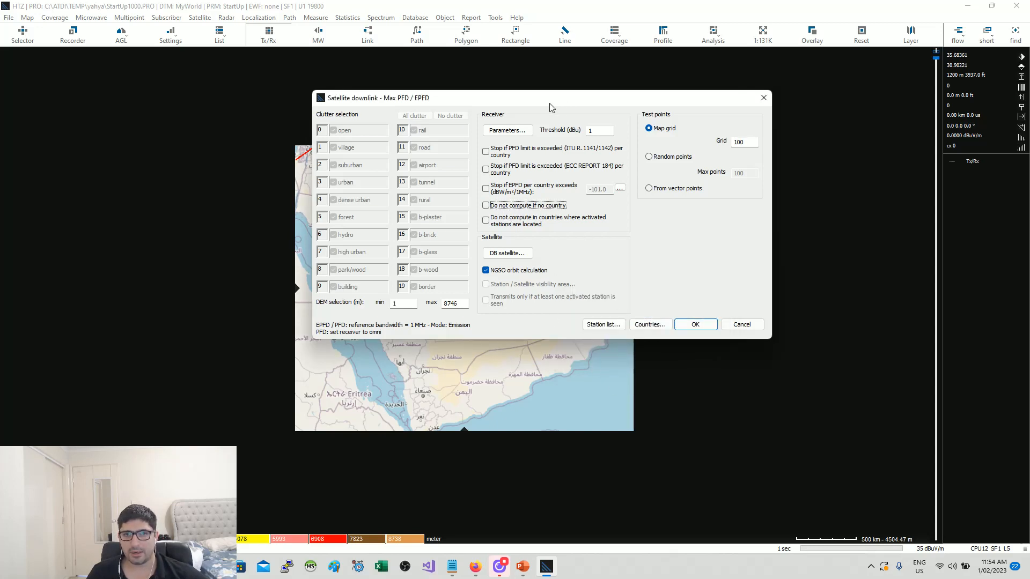
Check the calculation area on the map behind the dialog and set the map grid of test points to 30
{"action": "left_click_drag", "start_coordinate": [550, 103], "coordinate": [724, 95]}
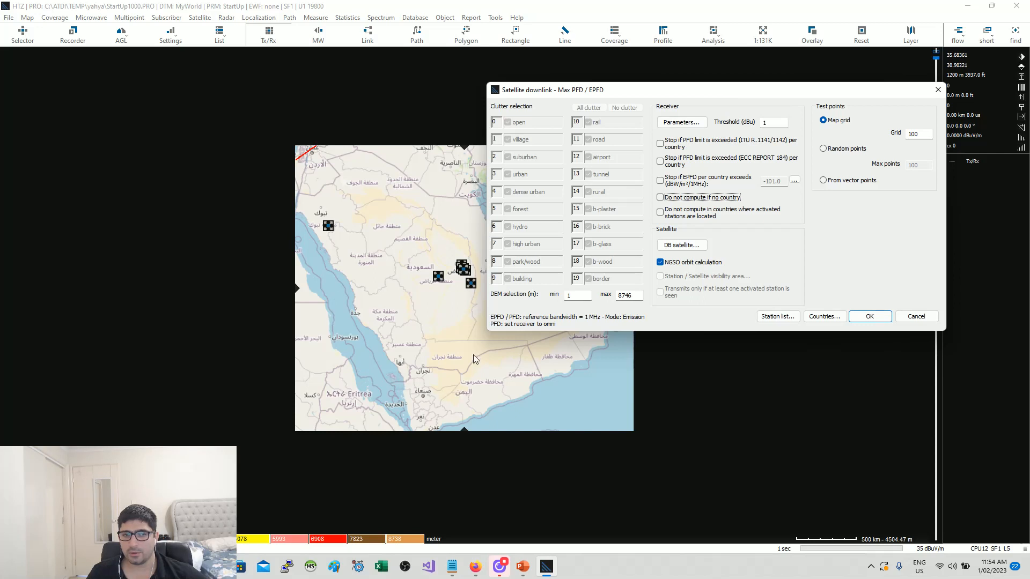
{"action": "left_click_drag", "start_coordinate": [660, 94], "coordinate": [407, 162]}
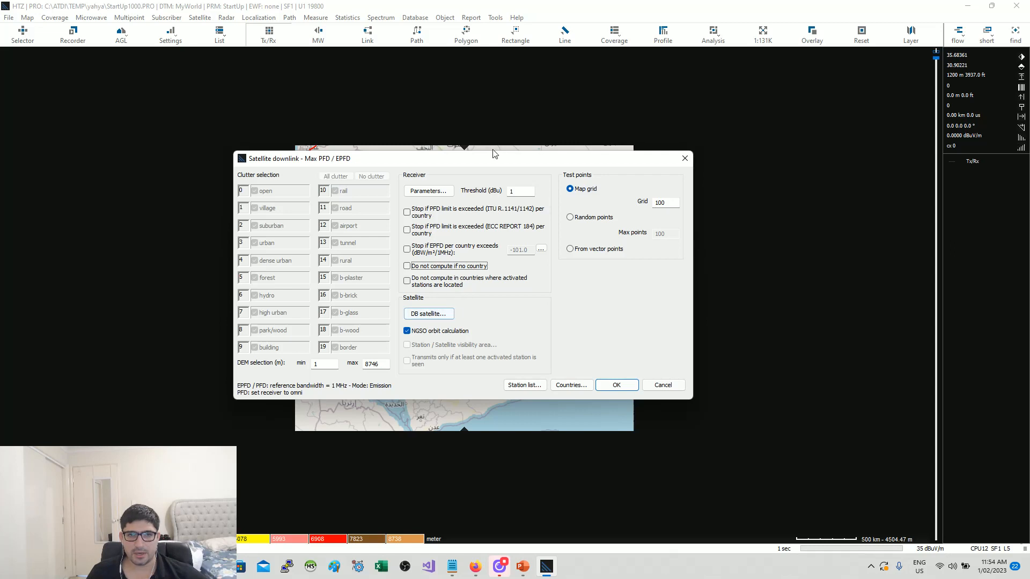
{"action": "left_click_drag", "start_coordinate": [502, 161], "coordinate": [546, 119]}
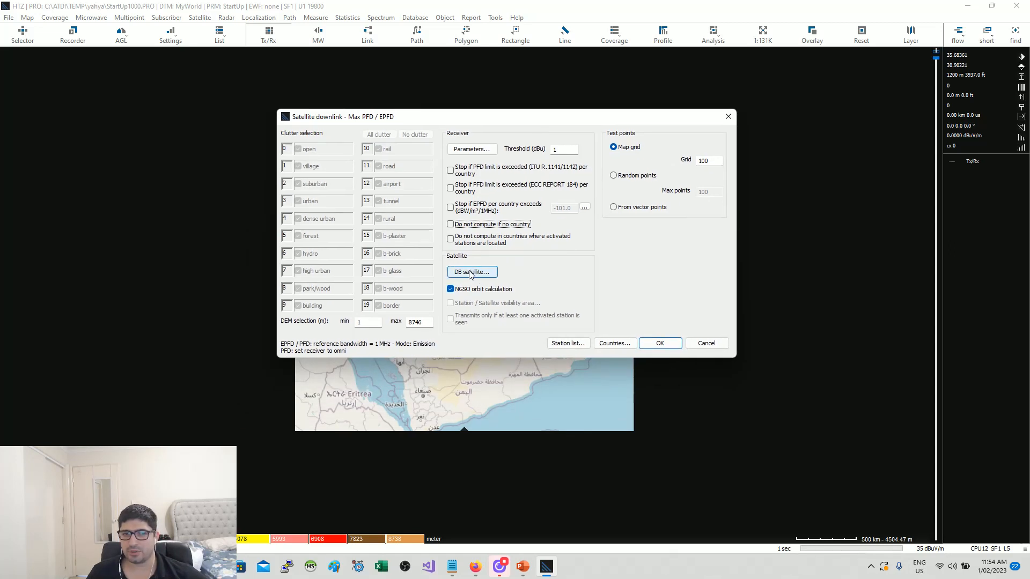
{"action": "left_click_drag", "start_coordinate": [712, 161], "coordinate": [603, 159]}
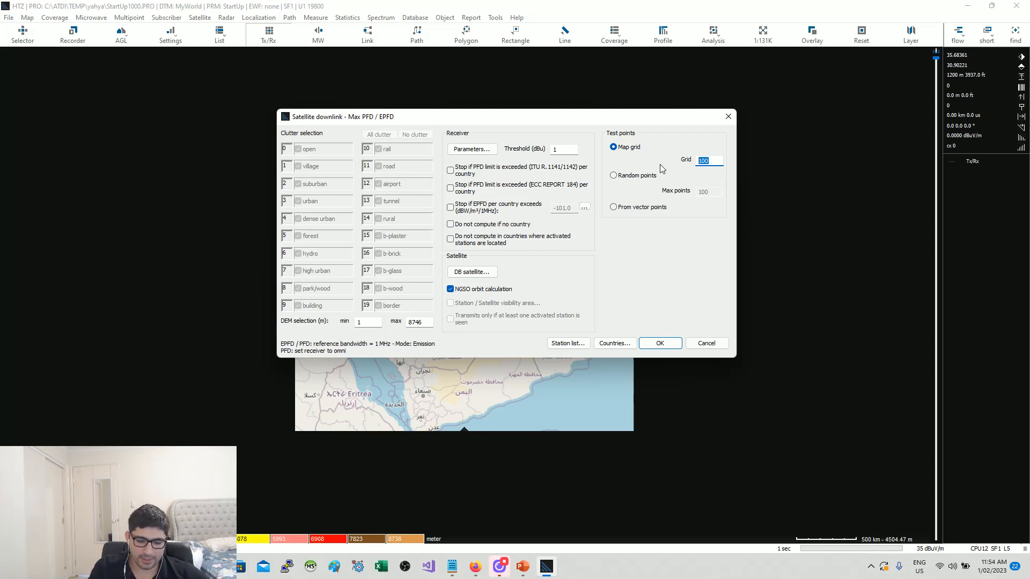
{"action": "type", "text": "30"}
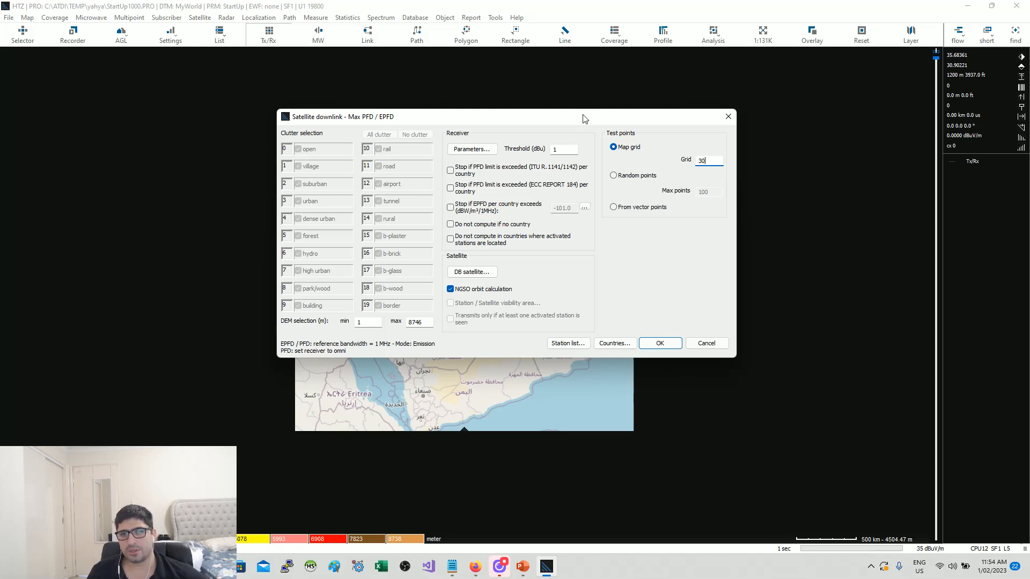
Review the station area and the receiver threshold, and run the satellite downlink Max PFD/EPFD calculation
{"action": "left_click_drag", "start_coordinate": [577, 118], "coordinate": [837, 150]}
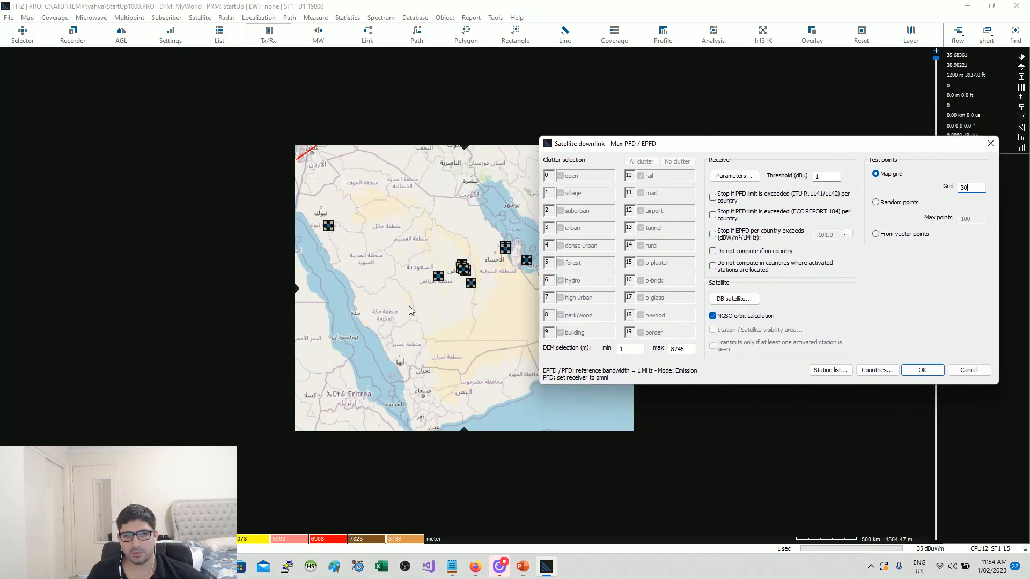
{"action": "left_click_drag", "start_coordinate": [673, 144], "coordinate": [436, 123]}
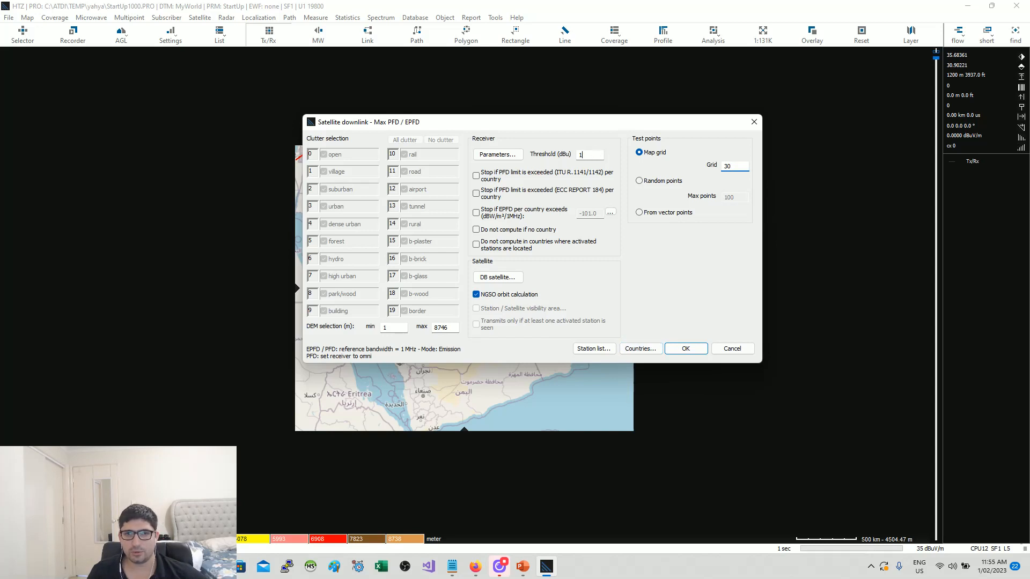
{"action": "double_click", "coordinate": [581, 155]}
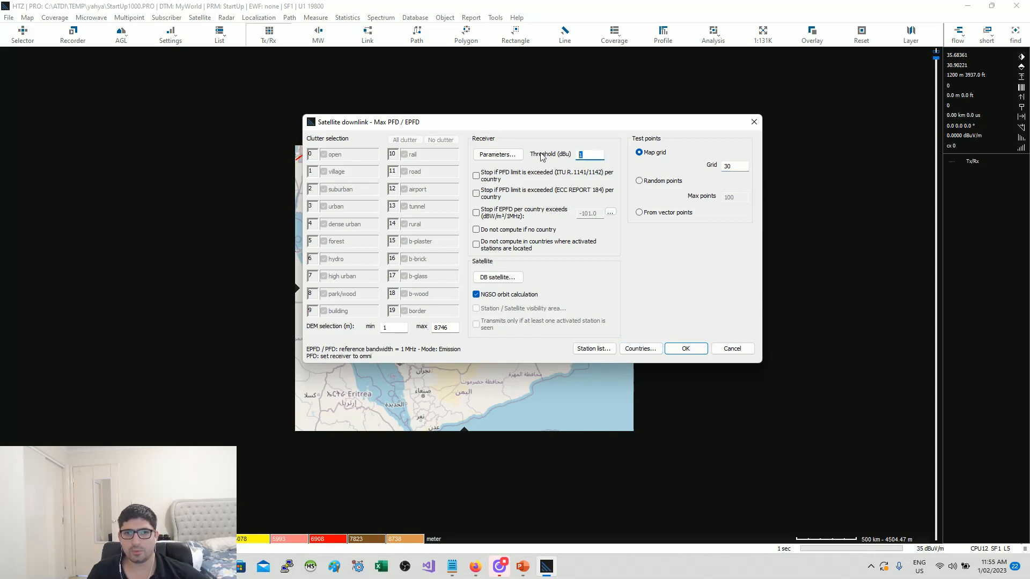
{"action": "left_click", "coordinate": [686, 350]}
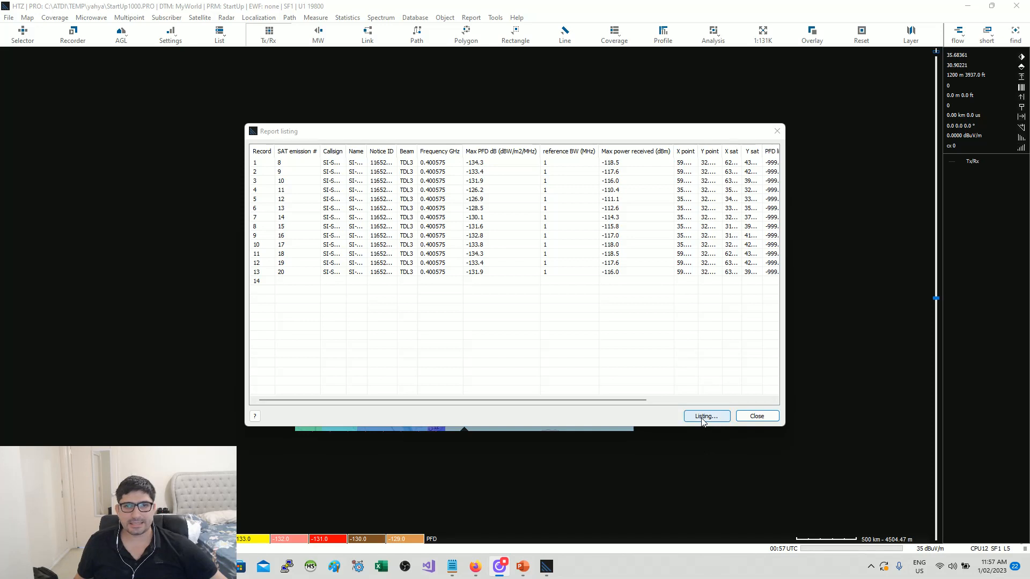
Widen the report's Callsign, Name and Notice ID columns and examine the maximum PFD and received power values alongside the PFD map
{"action": "left_click_drag", "start_coordinate": [346, 151], "coordinate": [380, 155]}
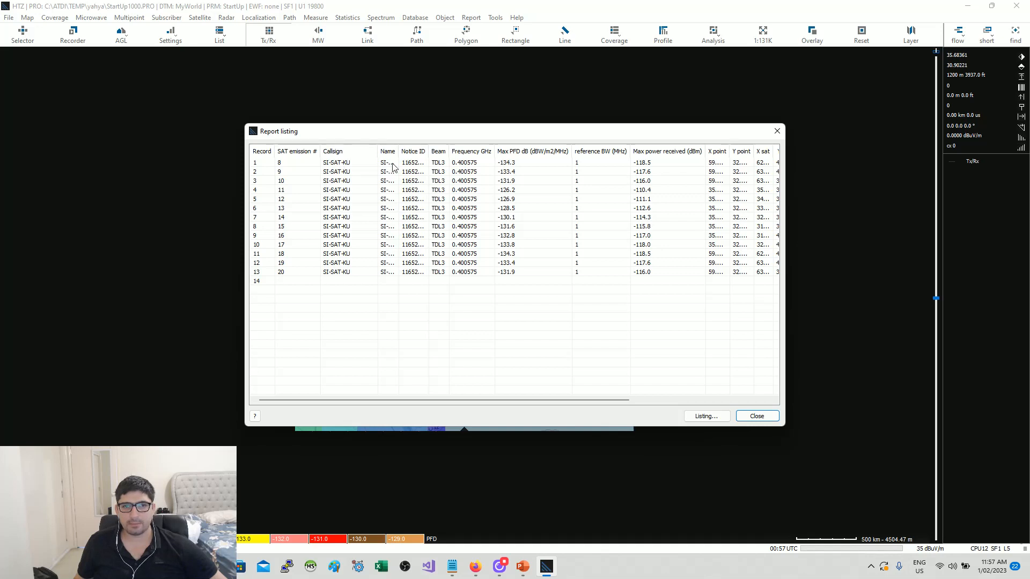
{"action": "left_click_drag", "start_coordinate": [399, 151], "coordinate": [453, 152]}
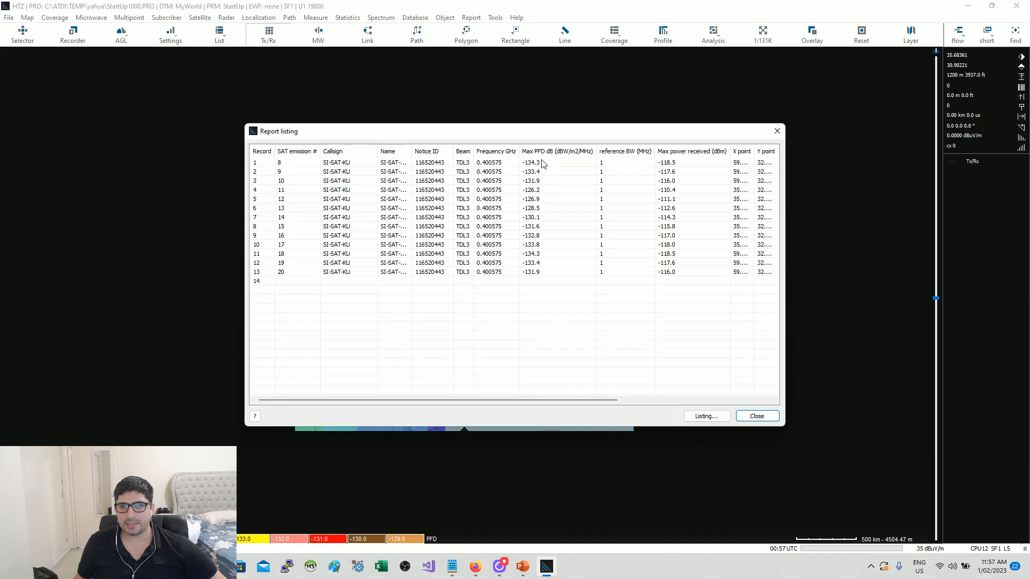
{"action": "left_click_drag", "start_coordinate": [557, 136], "coordinate": [605, 157]}
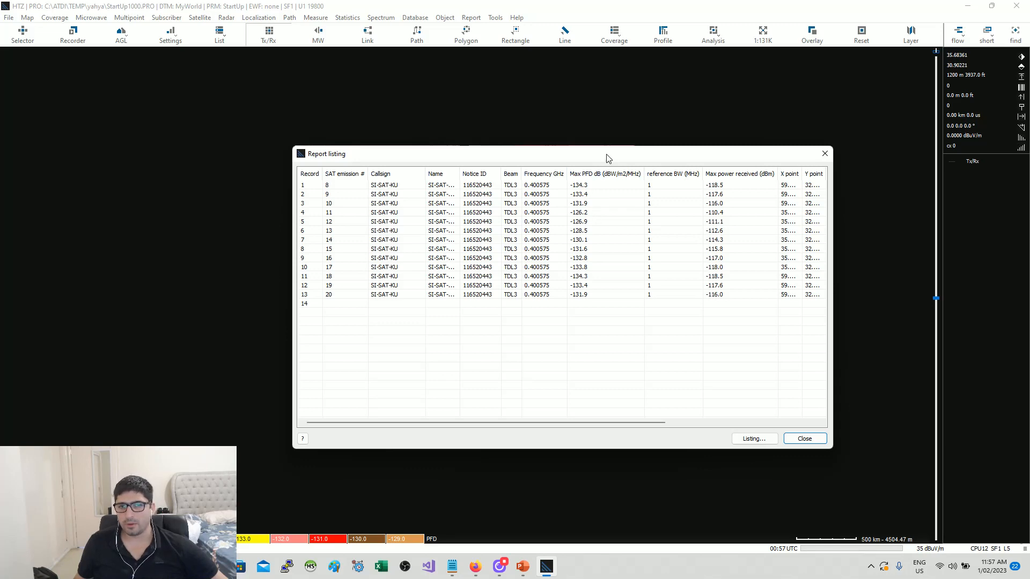
{"action": "left_click_drag", "start_coordinate": [612, 156], "coordinate": [865, 142]}
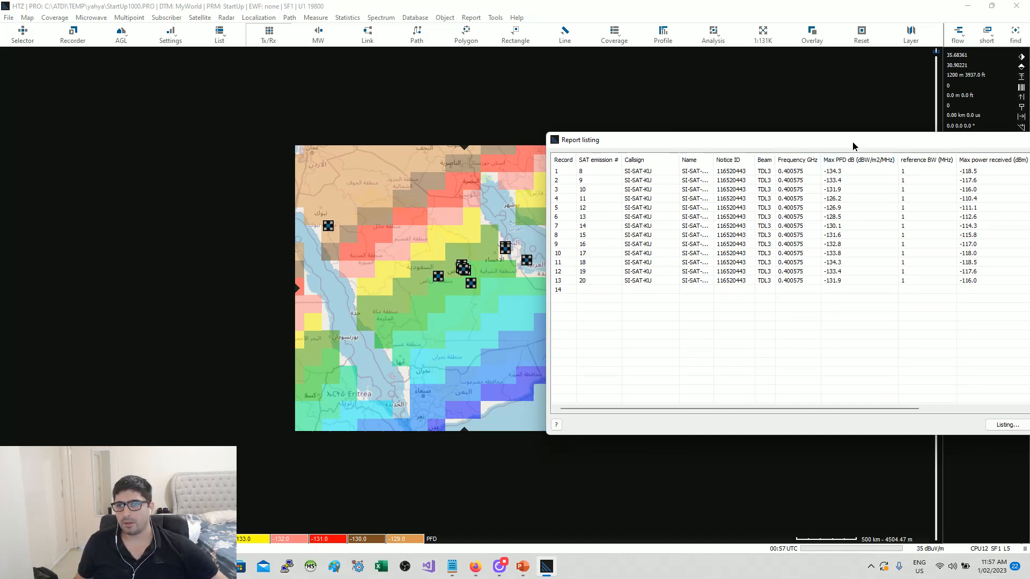
{"action": "left_click_drag", "start_coordinate": [853, 144], "coordinate": [594, 154]}
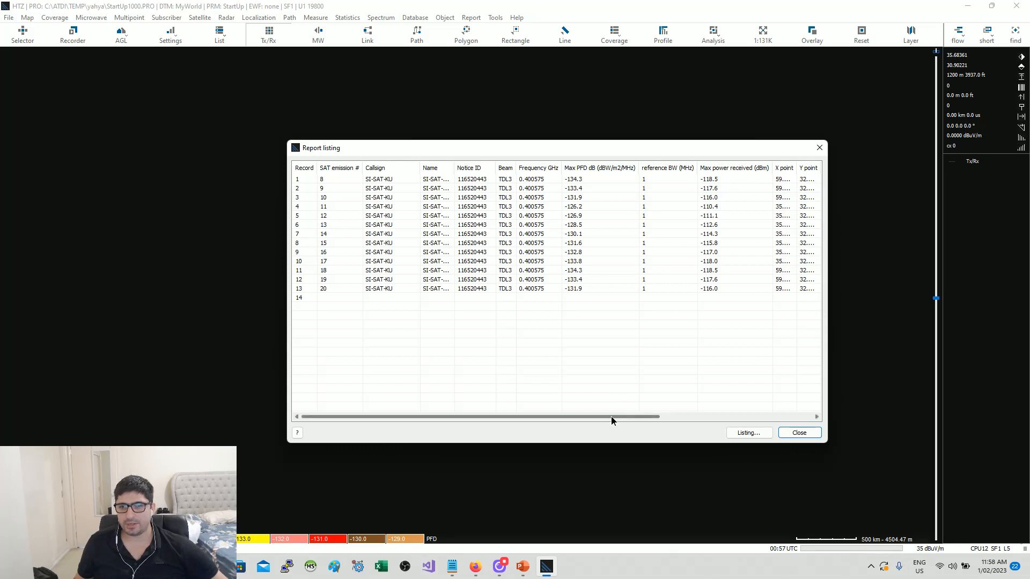
{"action": "left_click_drag", "start_coordinate": [610, 417], "coordinate": [666, 417]}
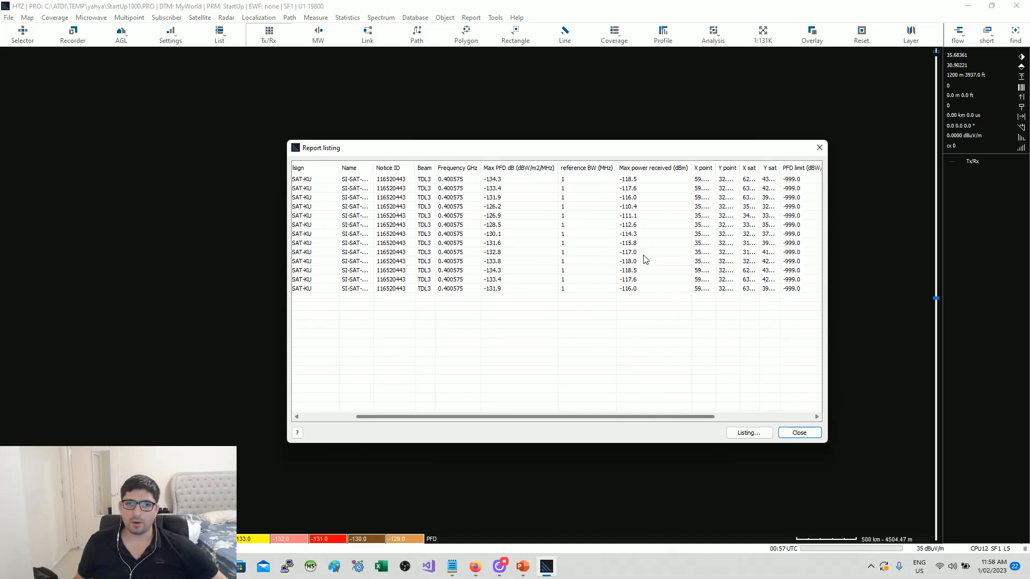
Widen the report's Y point and X sat columns, examine the remaining columns through PFD limit, country codes and Delta PFD, and close the report
{"action": "left_click_drag", "start_coordinate": [575, 155], "coordinate": [789, 168]}
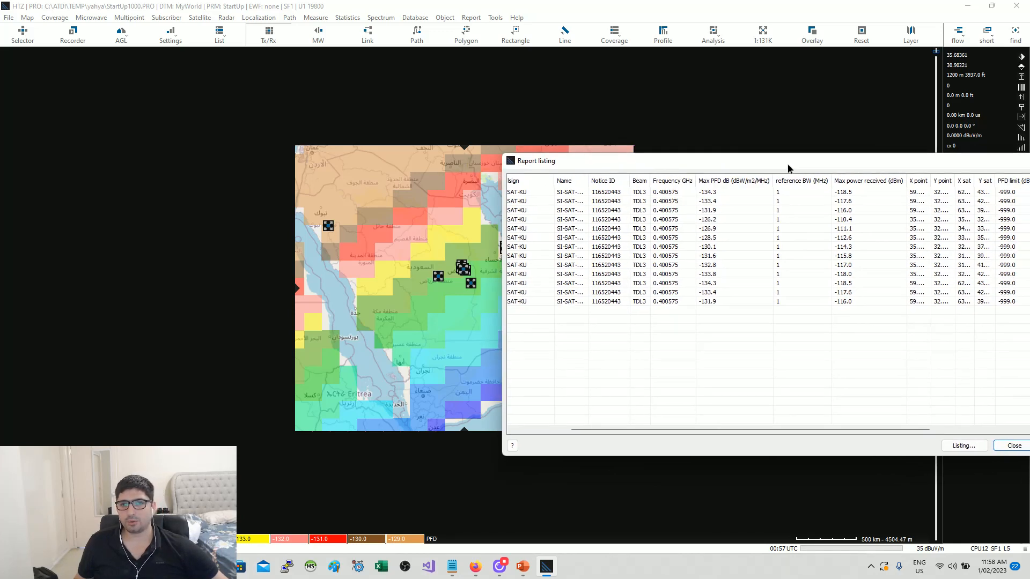
{"action": "left_click_drag", "start_coordinate": [788, 168], "coordinate": [572, 127]}
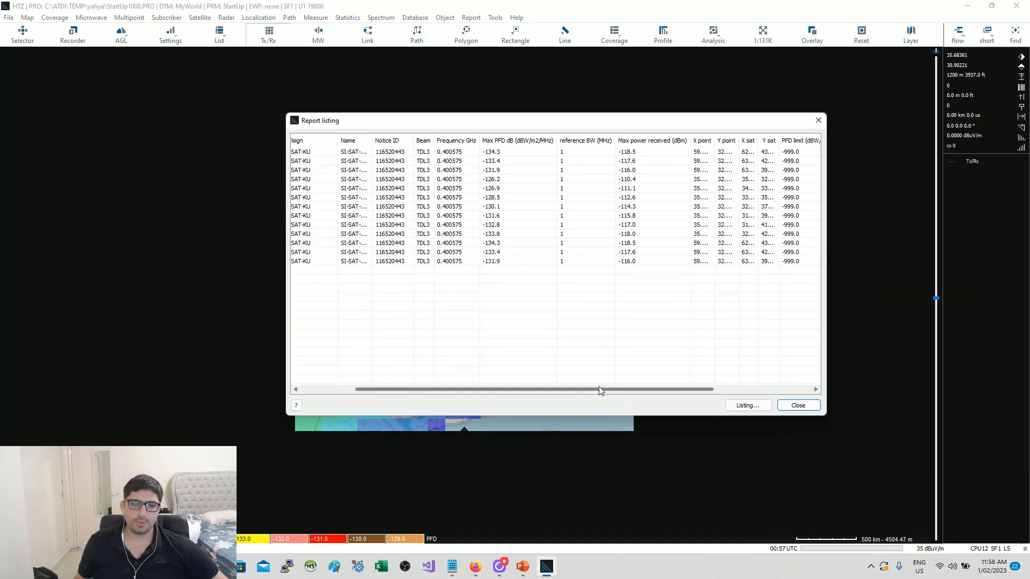
{"action": "left_click_drag", "start_coordinate": [587, 391], "coordinate": [619, 394]}
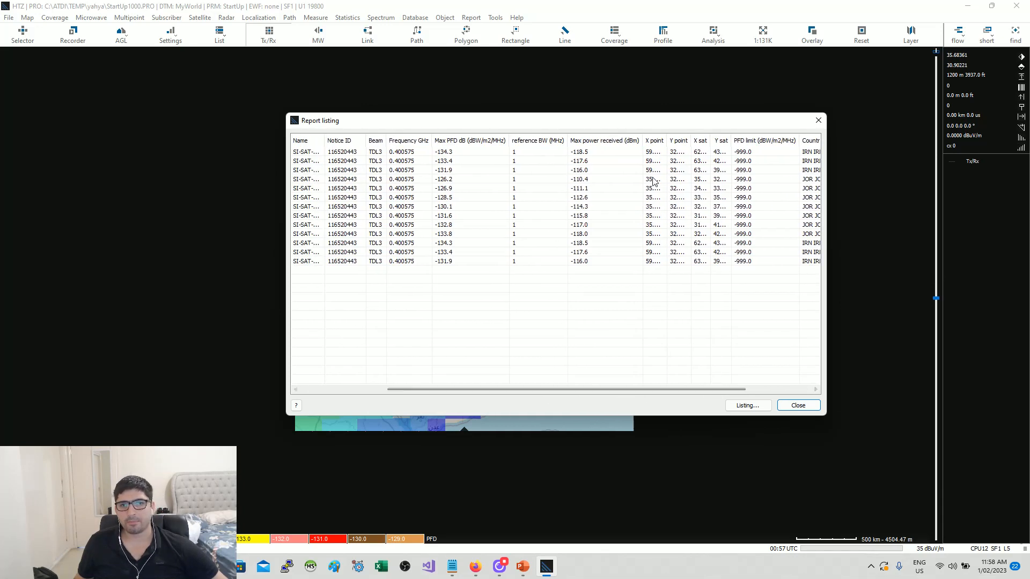
{"action": "left_click_drag", "start_coordinate": [664, 392], "coordinate": [703, 391]}
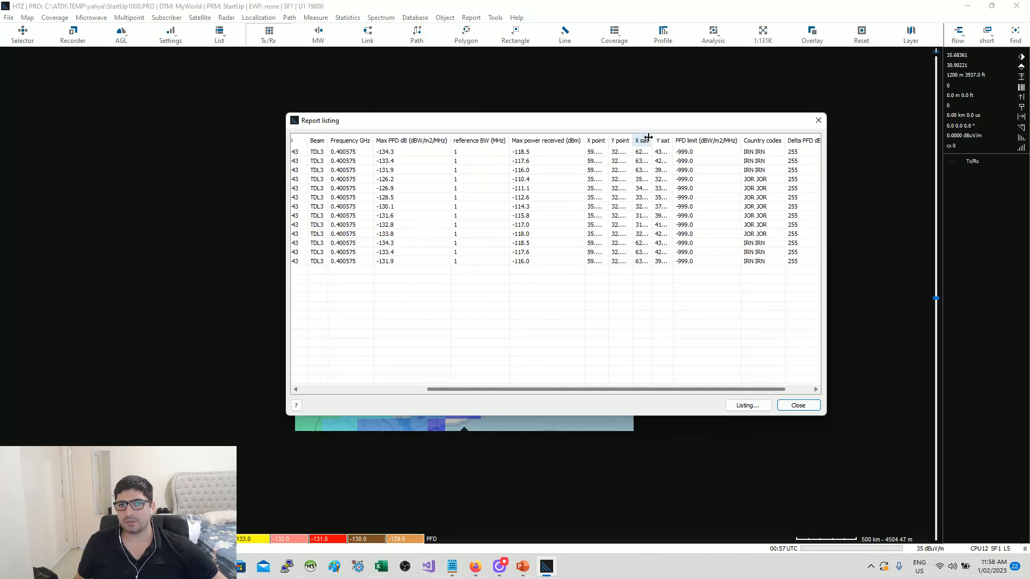
{"action": "left_click_drag", "start_coordinate": [633, 141], "coordinate": [700, 136]}
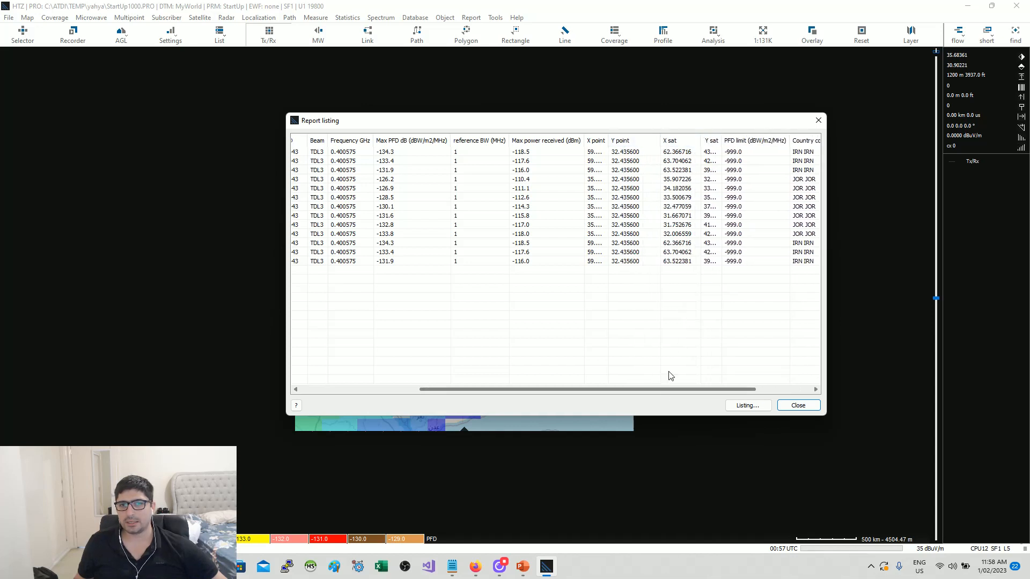
{"action": "left_click_drag", "start_coordinate": [661, 387], "coordinate": [679, 390]}
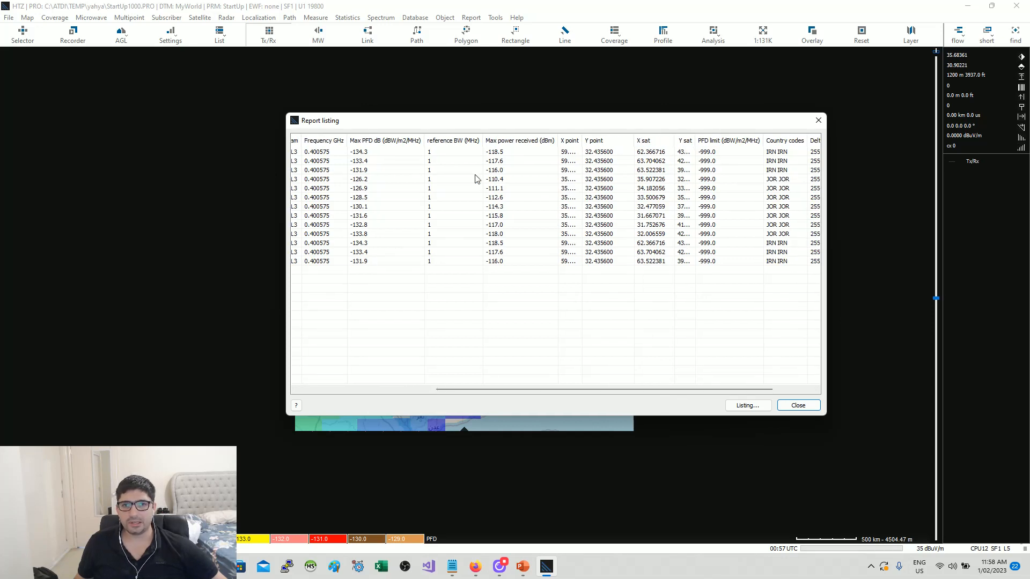
{"action": "left_click_drag", "start_coordinate": [669, 391], "coordinate": [716, 392]}
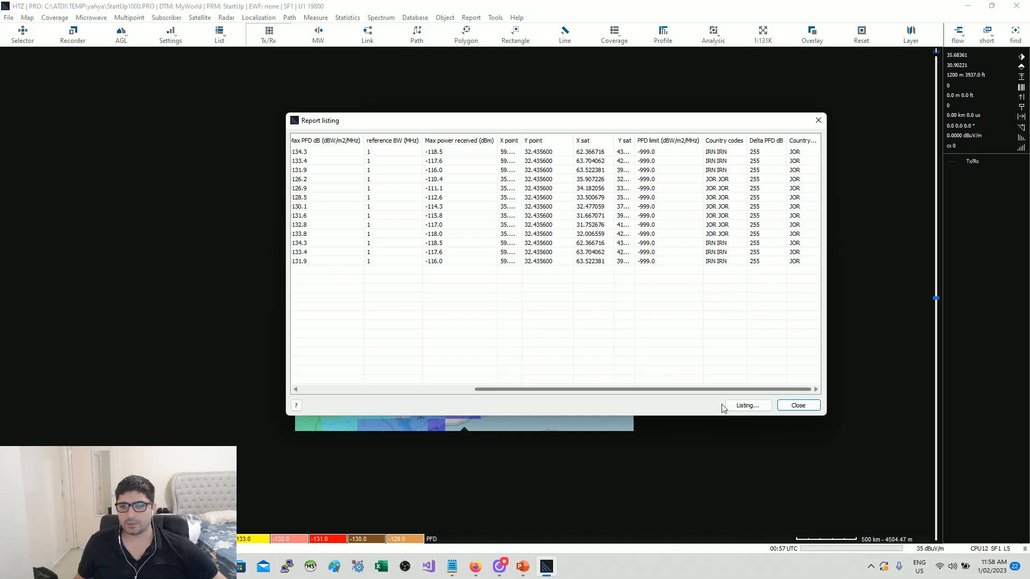
{"action": "left_click", "coordinate": [792, 405]}
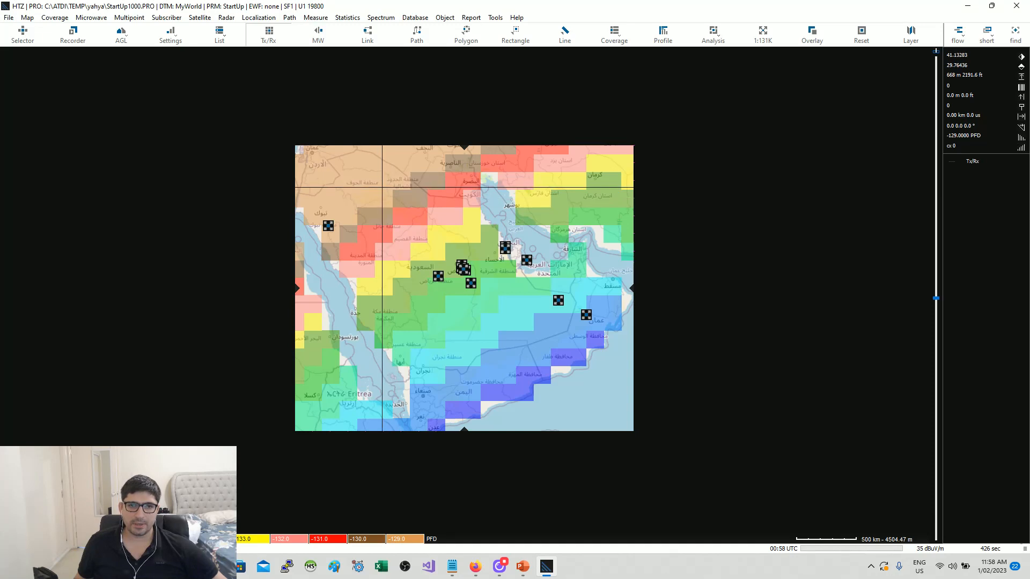
Compare the PFD map's legend levels with the -101 dBW/m2/MHz protection criterion on the PowerPoint slide and return to the HTZ map
{"action": "scroll", "coordinate": [376, 186], "scroll_direction": "up", "scroll_amount": 1}
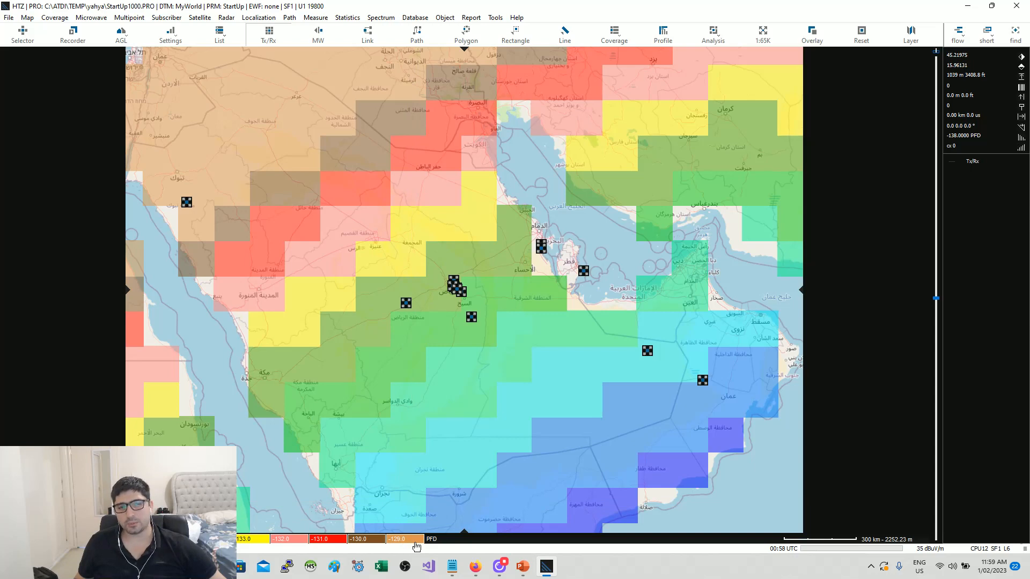
{"action": "key", "text": "alt+Tab"}
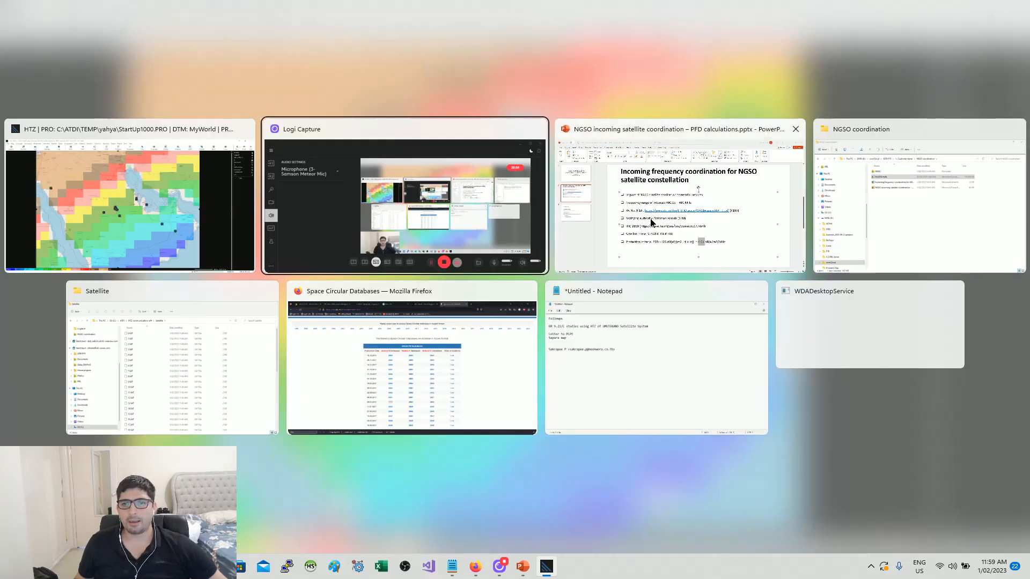
{"action": "left_click", "coordinate": [656, 227]}
{"action": "left_click", "coordinate": [628, 432]}
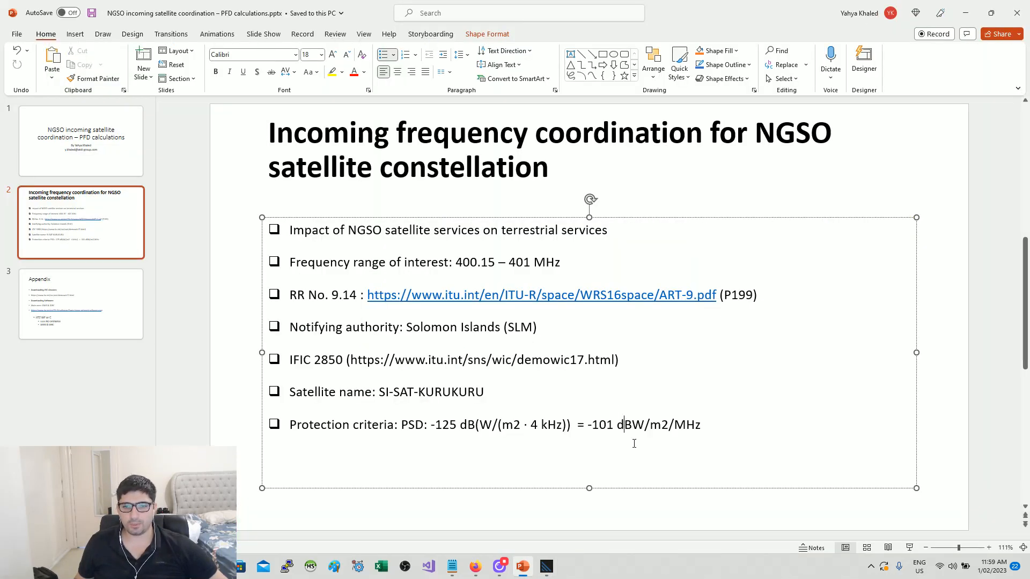
{"action": "key", "text": "alt+Tab"}
{"action": "scroll", "coordinate": [473, 346], "scroll_direction": "down", "scroll_amount": 2}
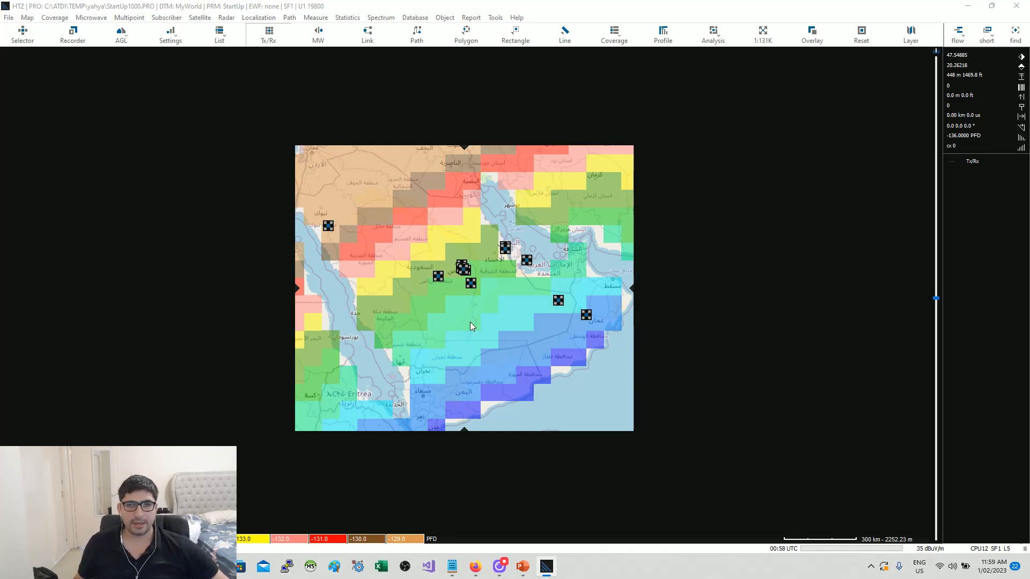
Switch to the PowerPoint presentation, show its title slide and highlight the presenter's e-mail address before clearing the selection
{"action": "key", "text": "super+Tab"}
{"action": "left_click", "coordinate": [413, 196]}
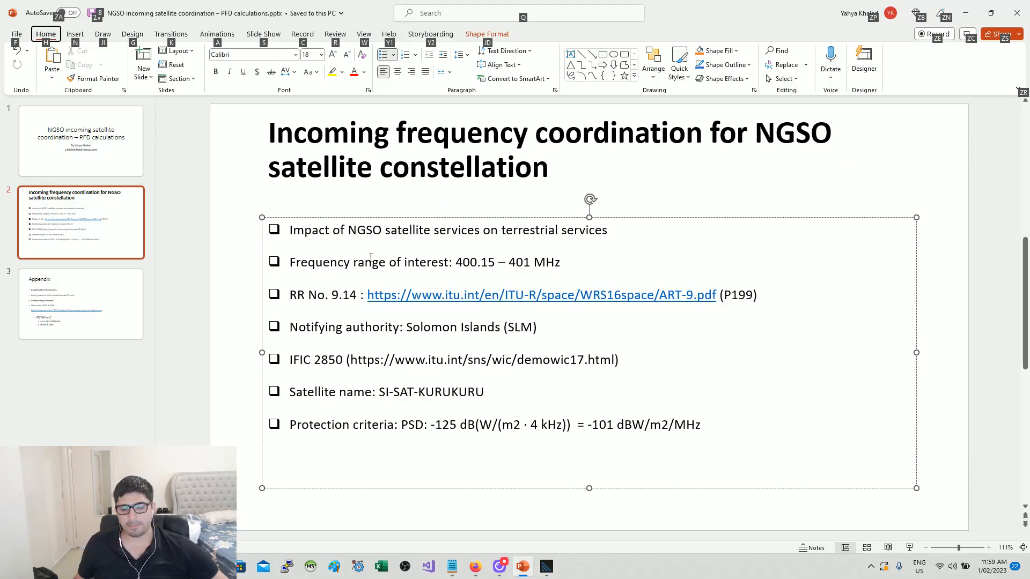
{"action": "key", "text": "Page_Up"}
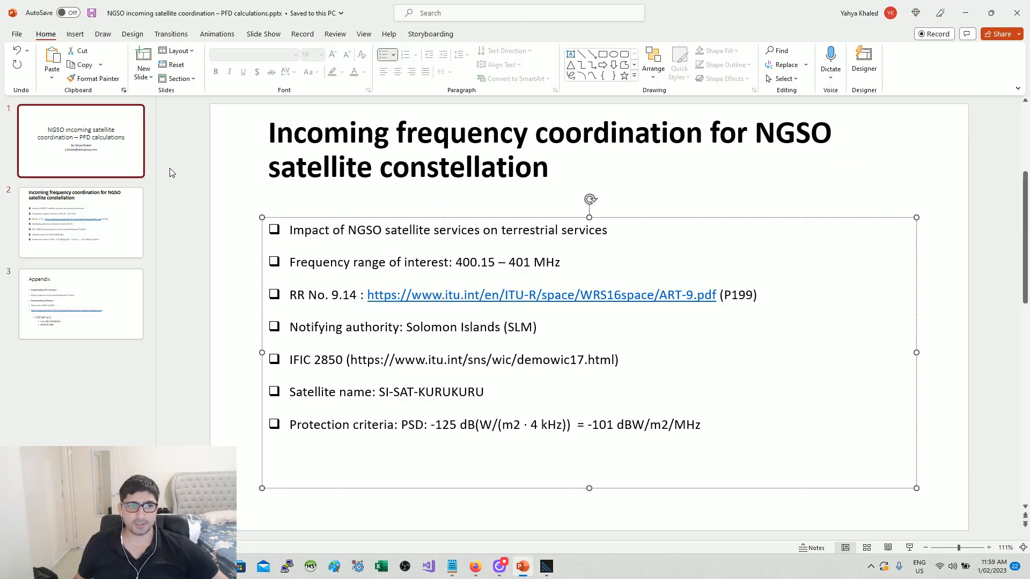
{"action": "left_click", "coordinate": [497, 374]}
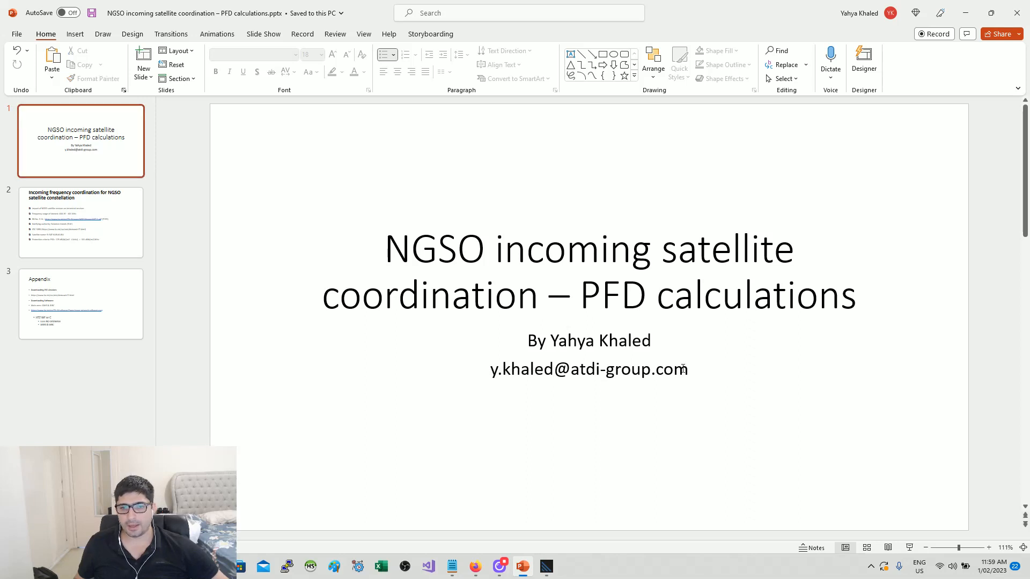
{"action": "left_click_drag", "start_coordinate": [688, 369], "coordinate": [490, 369]}
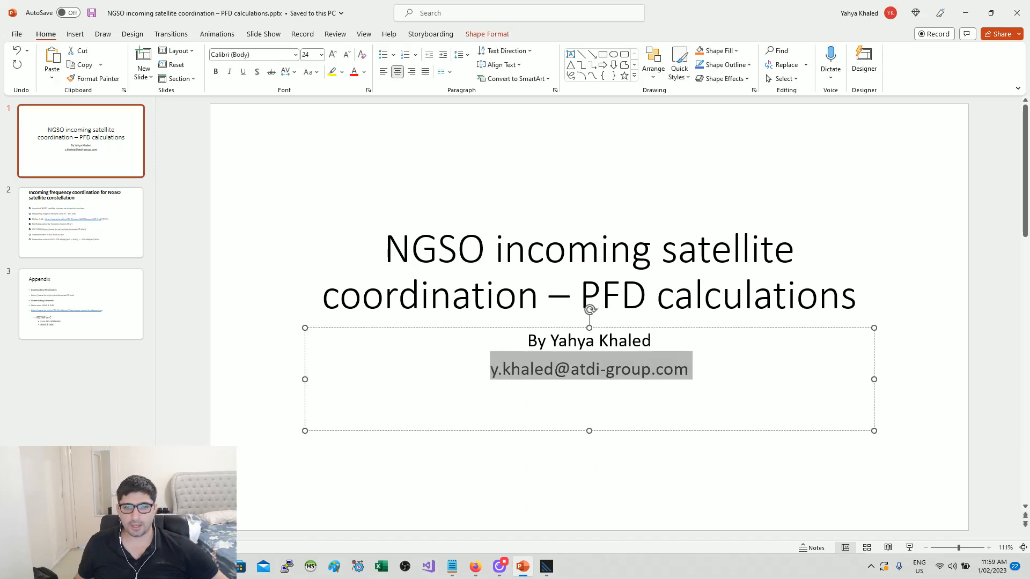
{"action": "left_click", "coordinate": [499, 479]}
{"action": "mouse_move", "coordinate": [547, 573]}
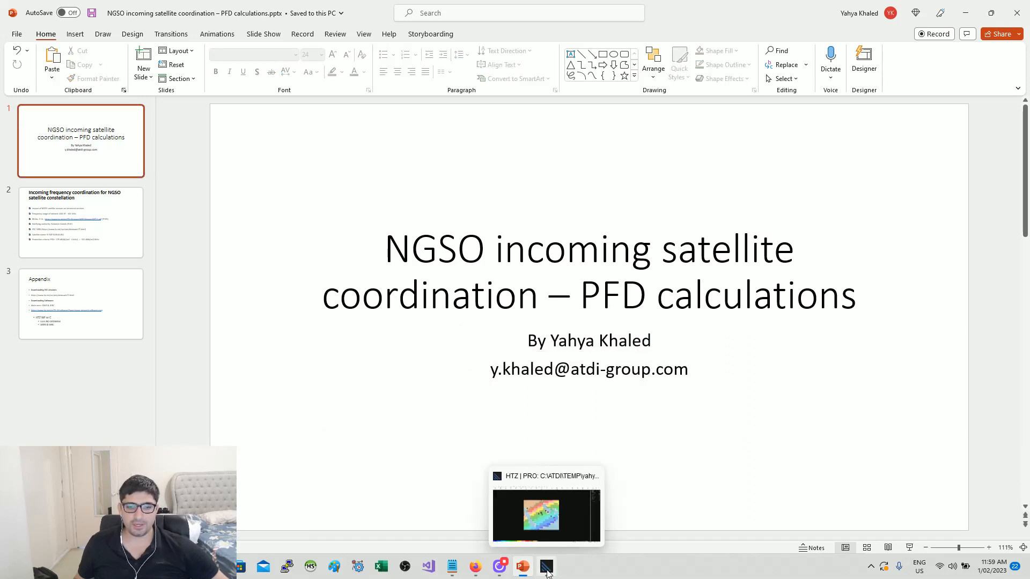